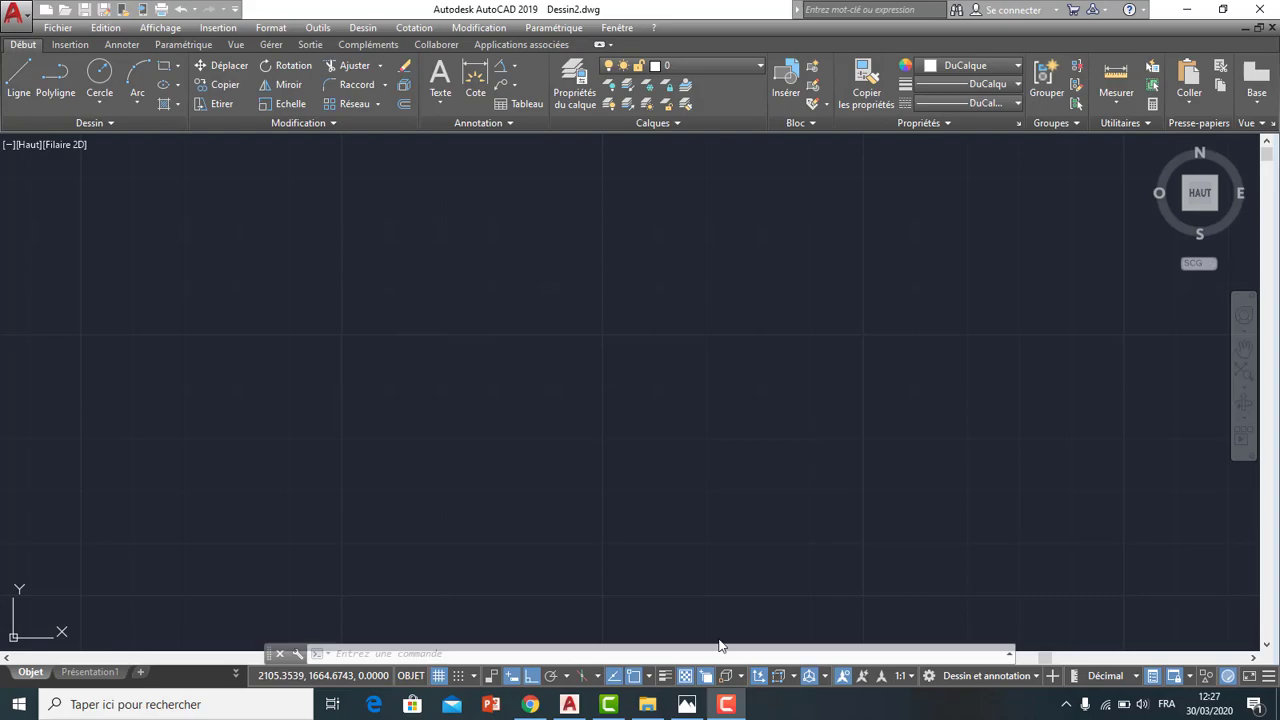
After checking the reference, keep the drawing units' insertion scale at Centimètres and confirm
click(686, 704)
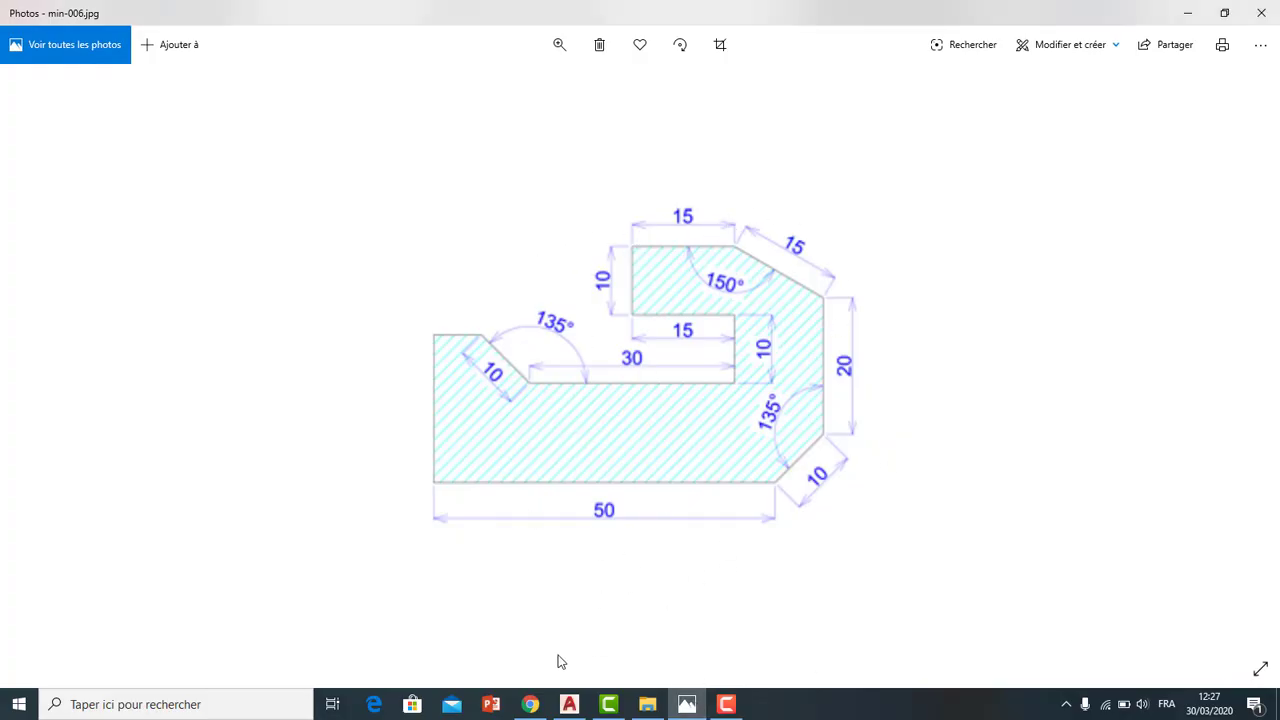
click(569, 704)
text(UNIT)
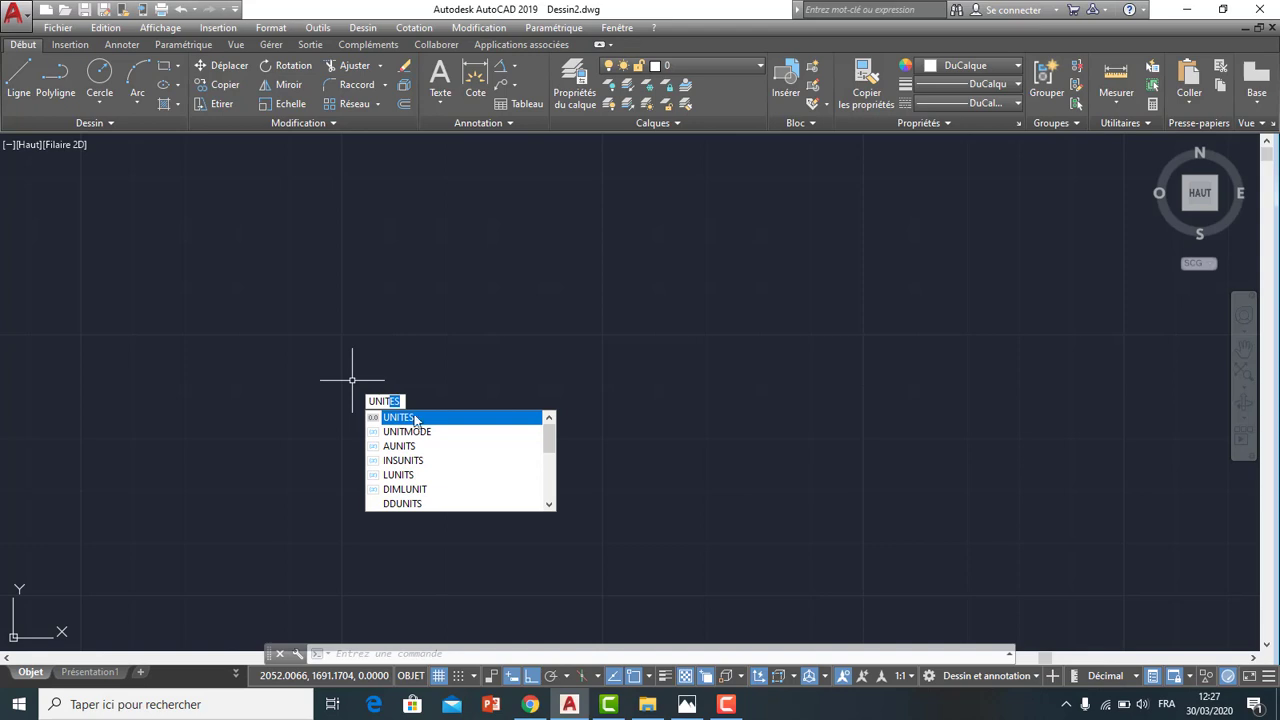
click(414, 419)
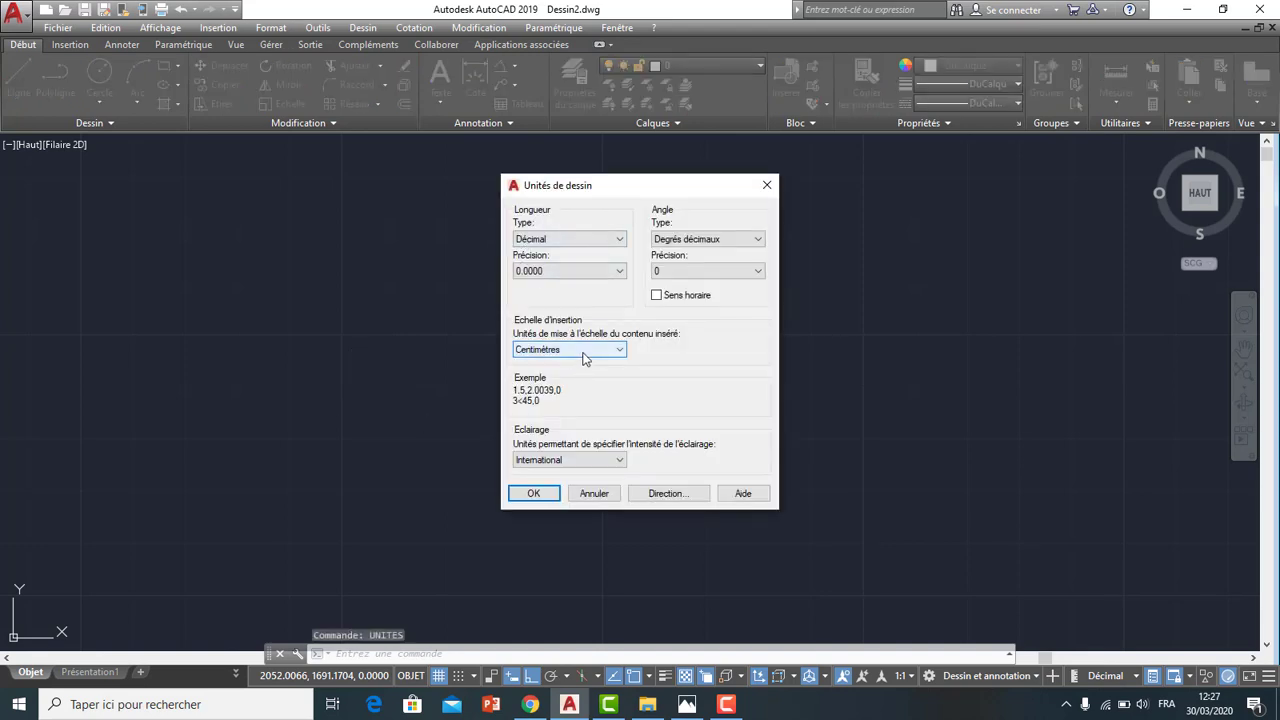
click(585, 352)
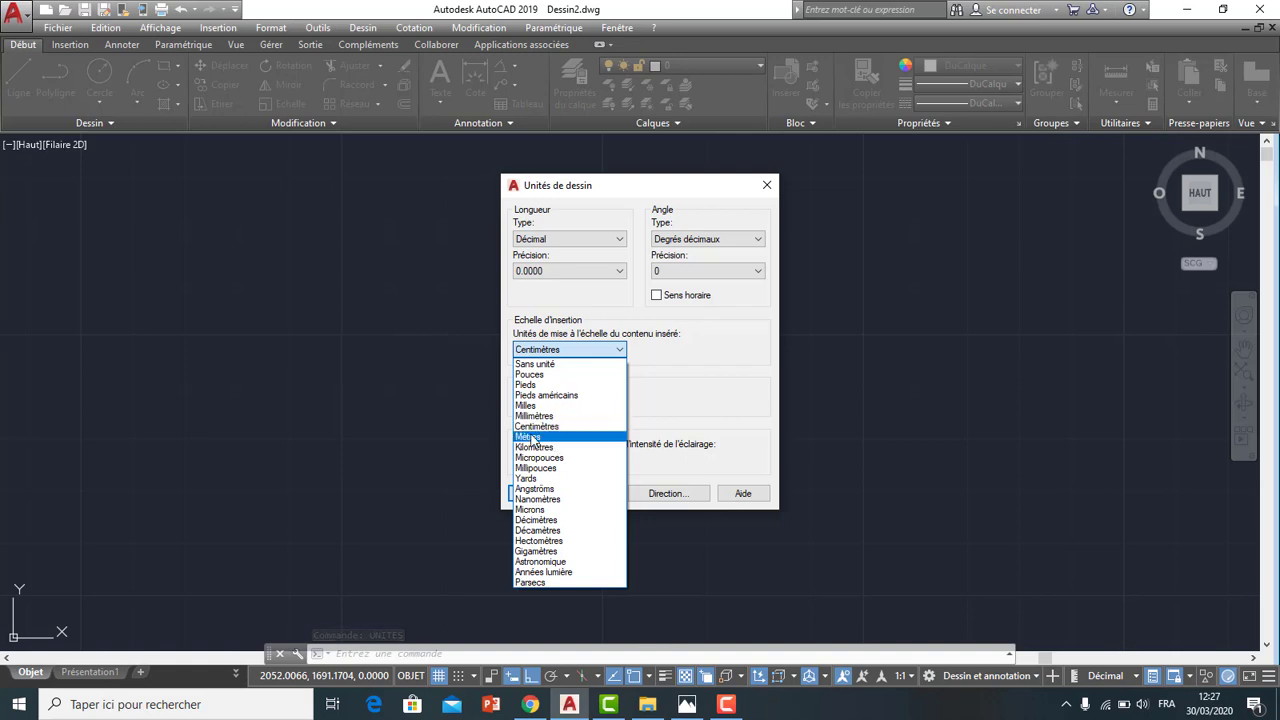
click(538, 429)
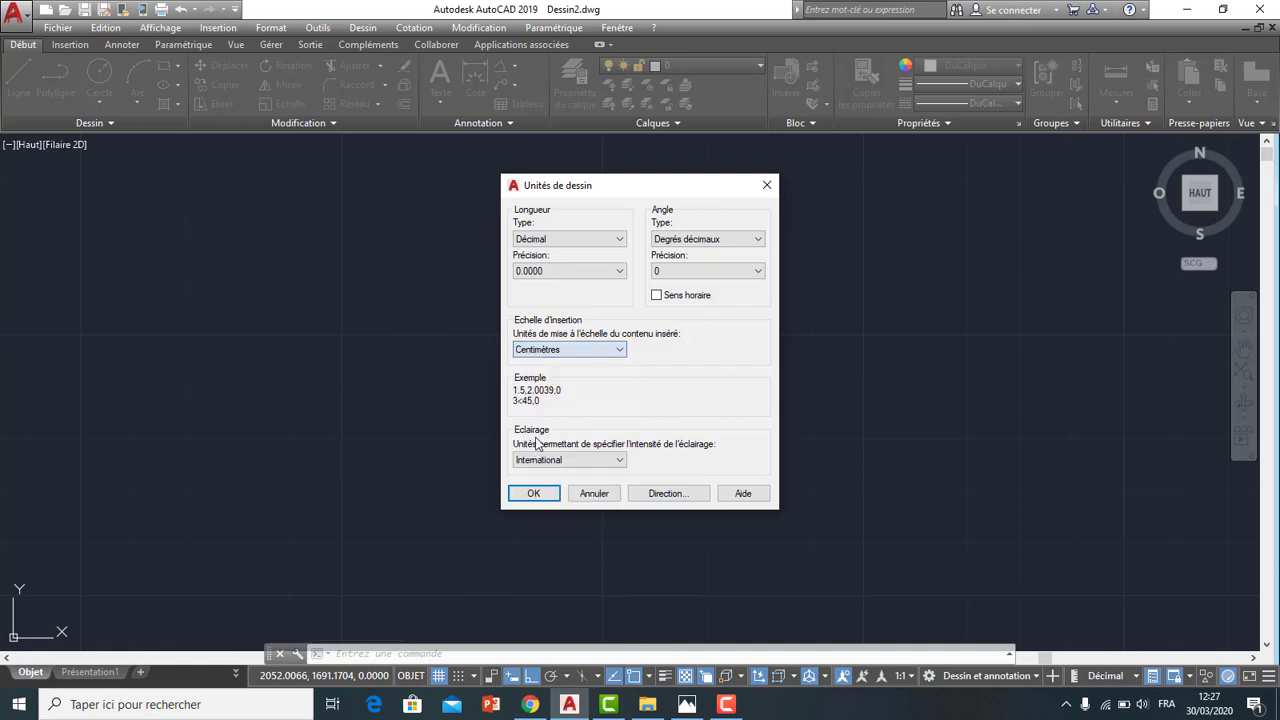
click(533, 490)
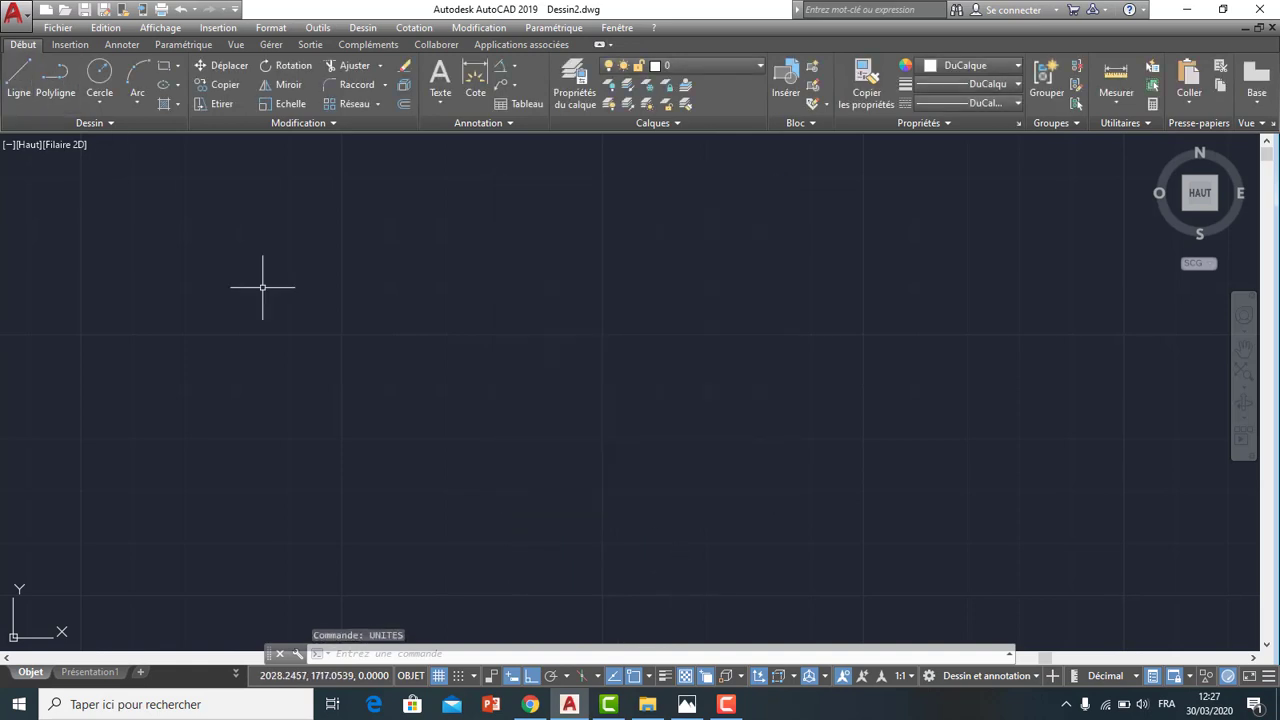
Draw the 50-unit horizontal base line of the profile
click(686, 704)
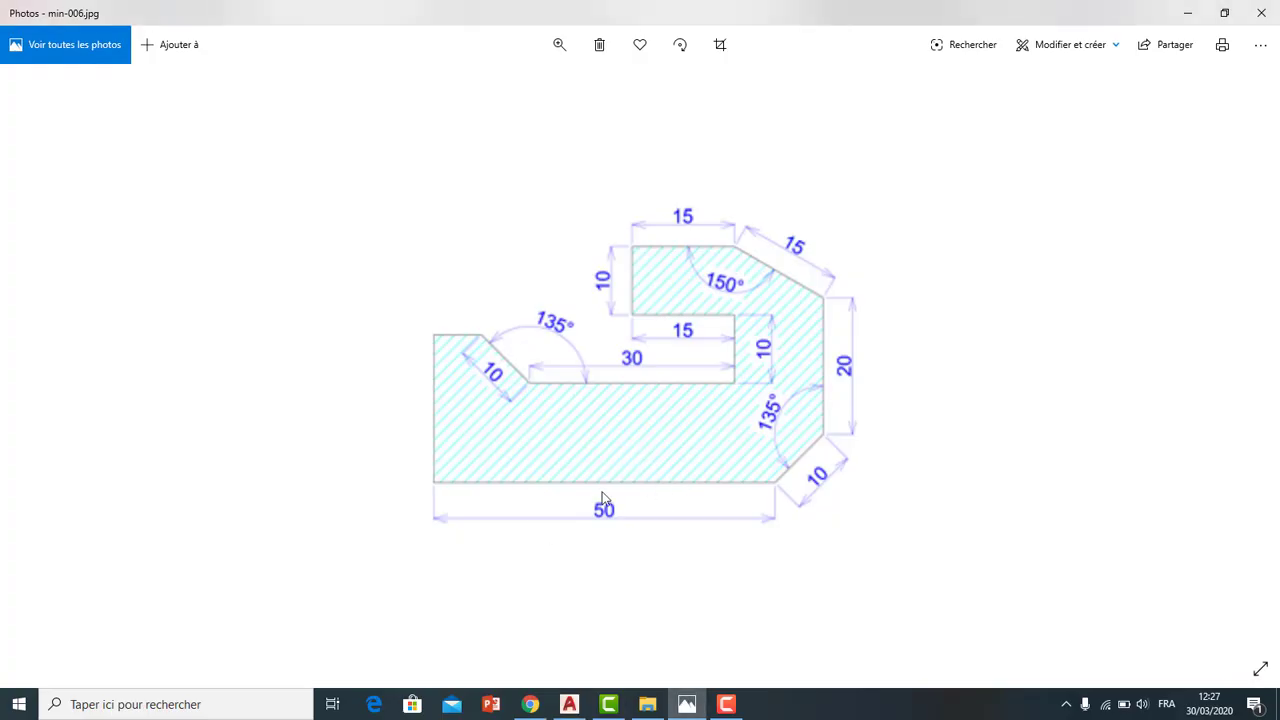
click(567, 704)
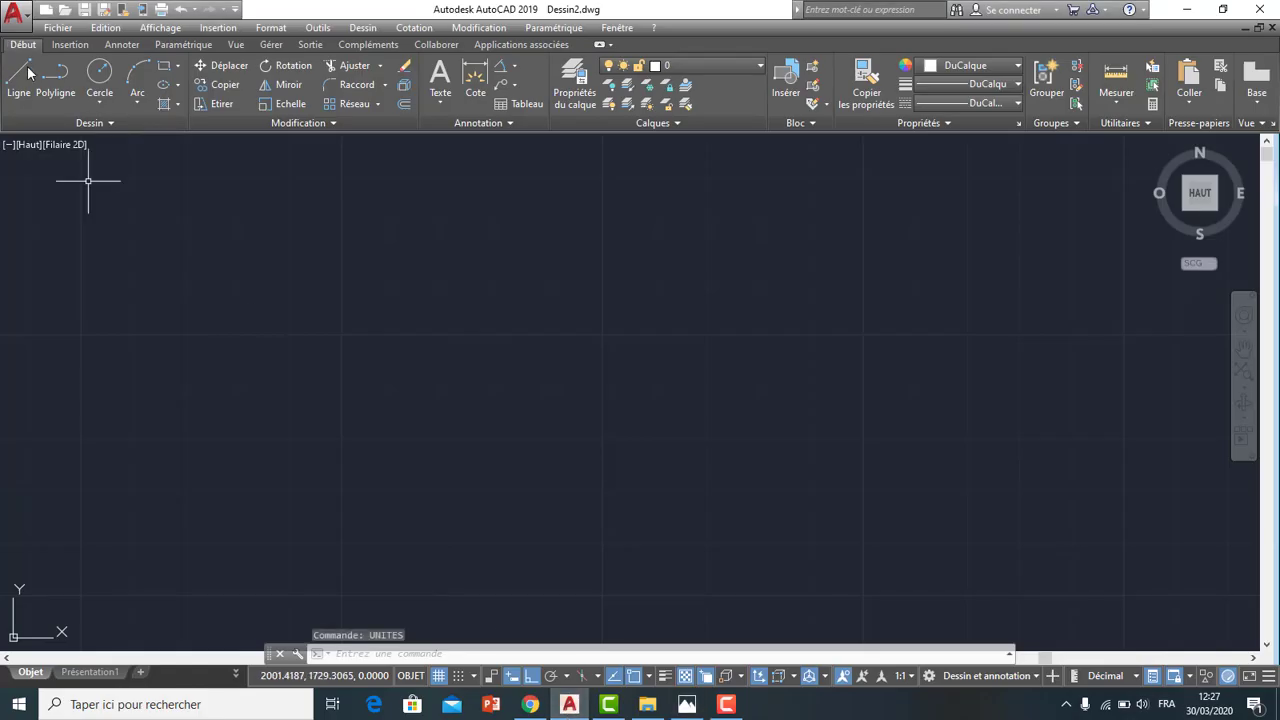
click(18, 80)
click(345, 372)
text(50)
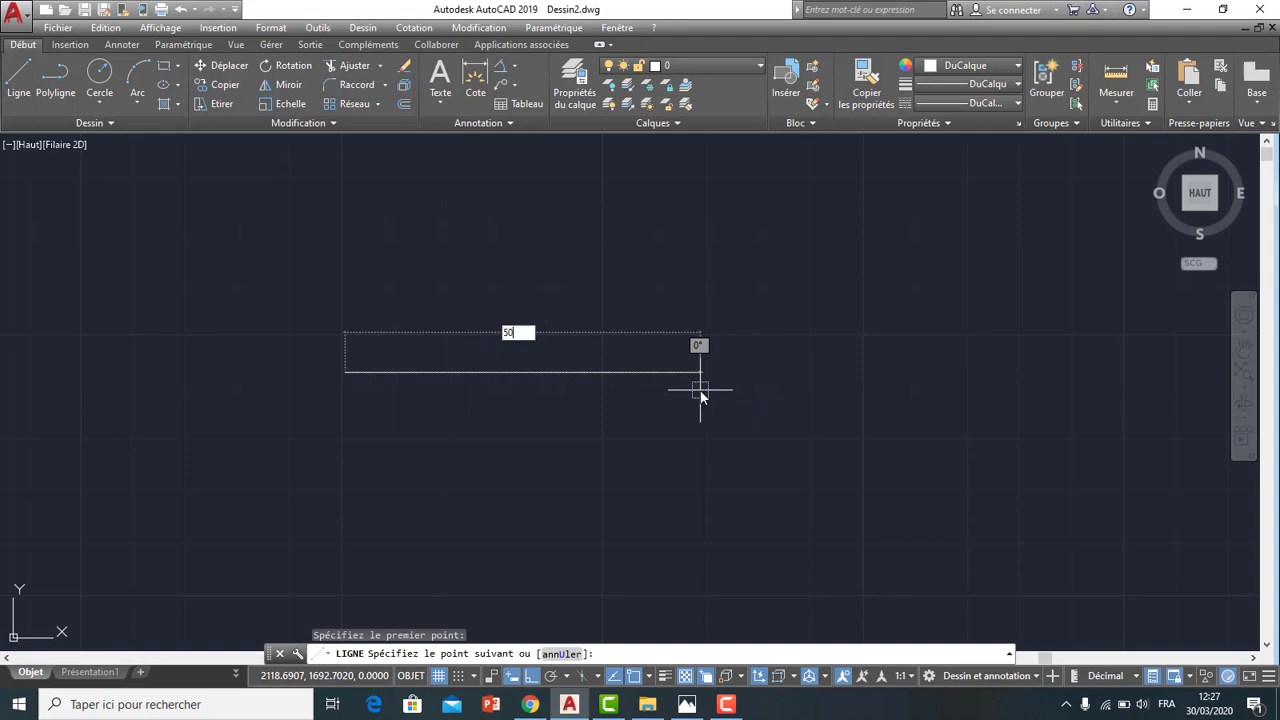
key(Return)
key(Escape)
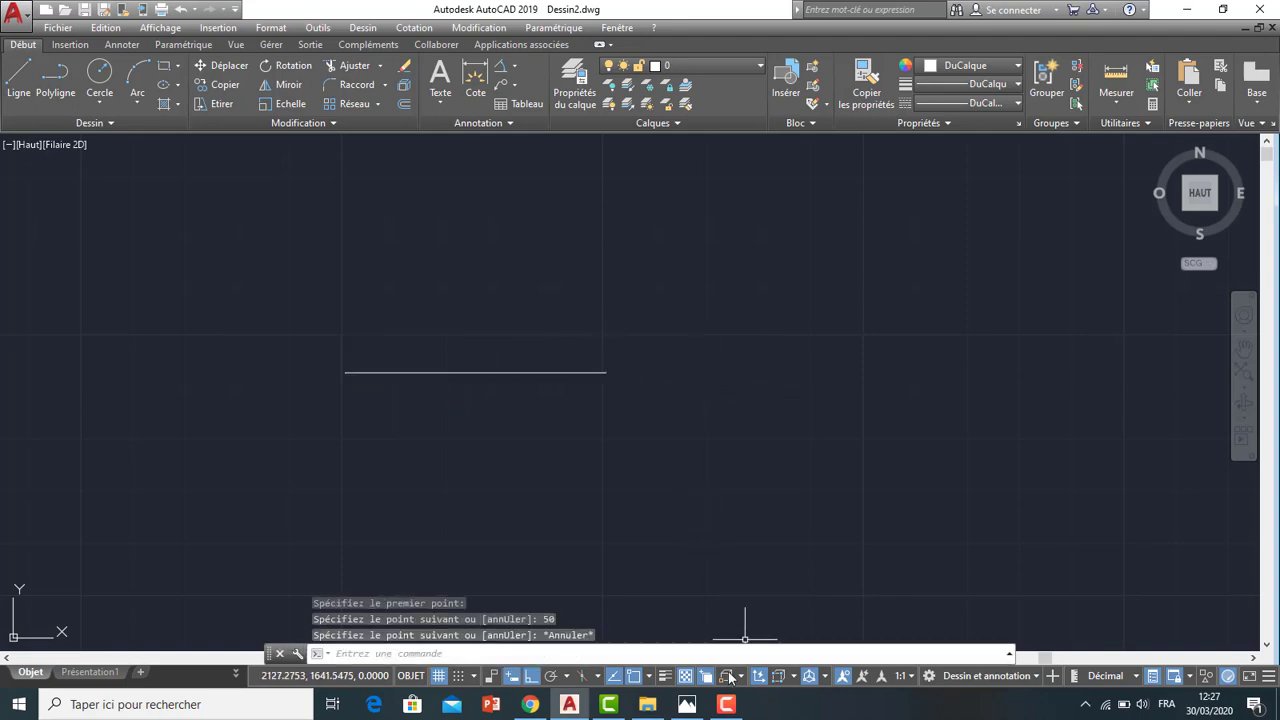
From the base line's right end, draw a 10-unit 45° diagonal and a 20-unit vertical segment
click(681, 712)
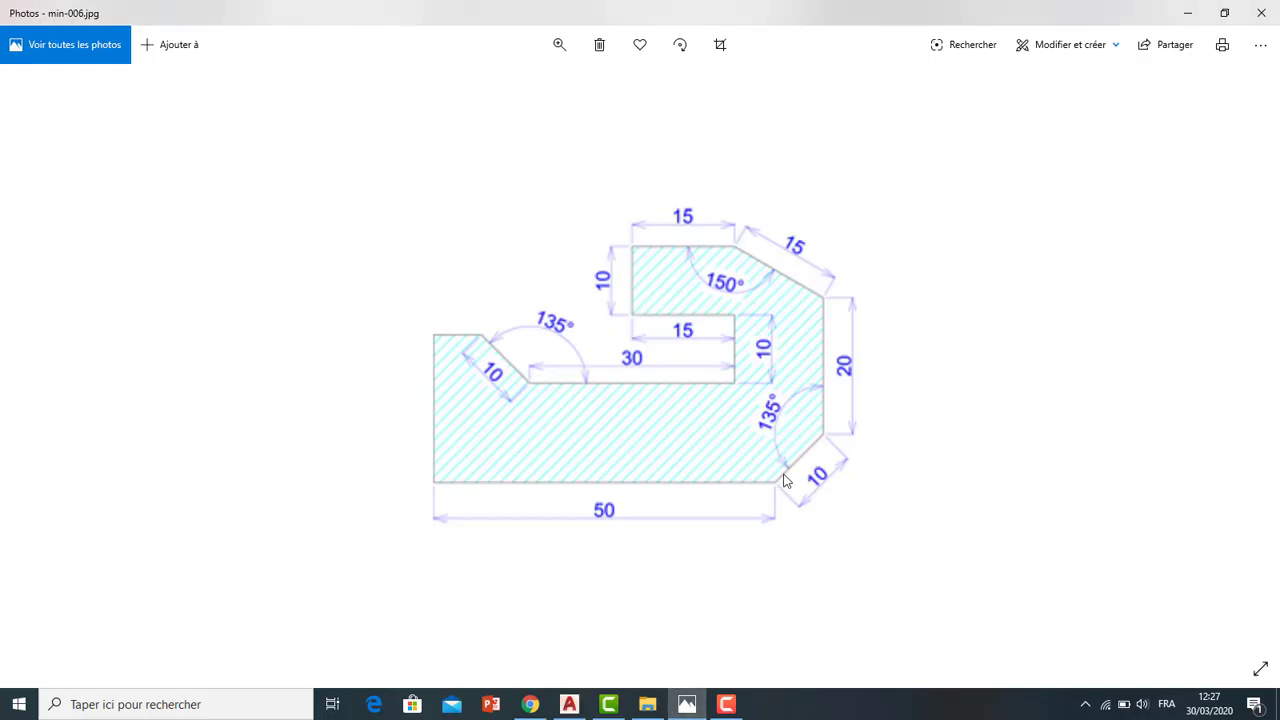
click(569, 702)
key(space)
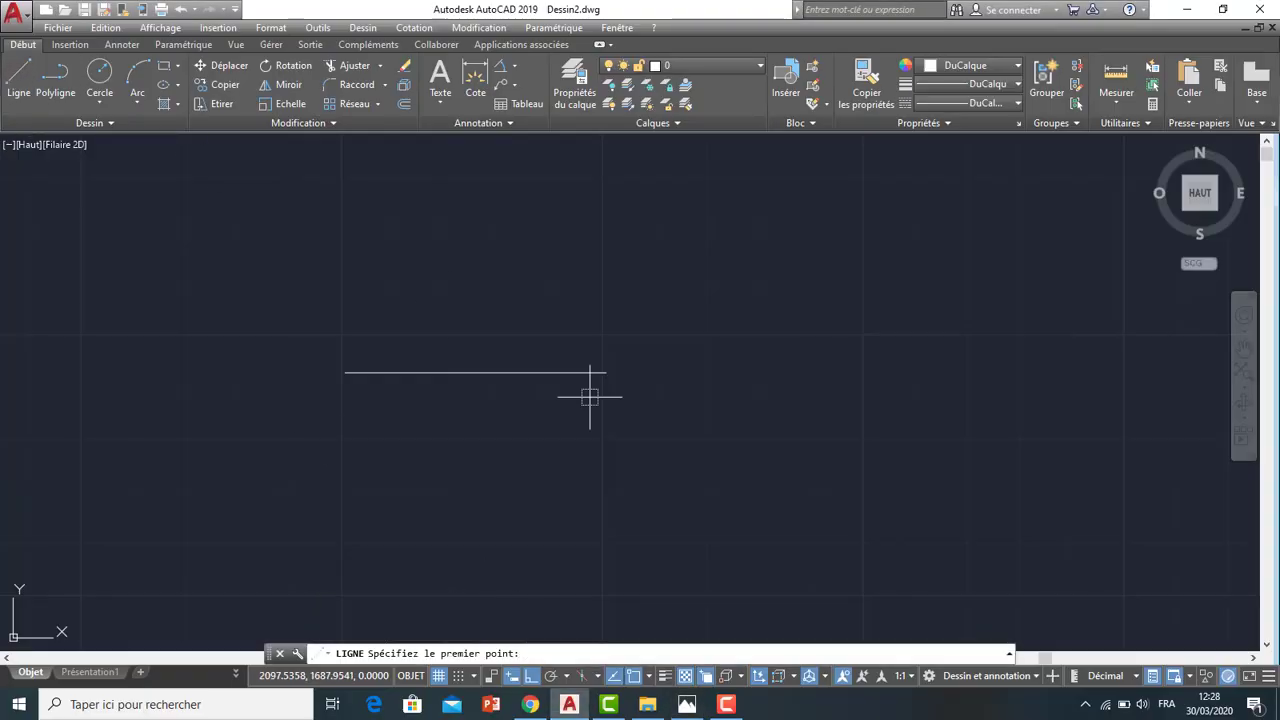
click(604, 372)
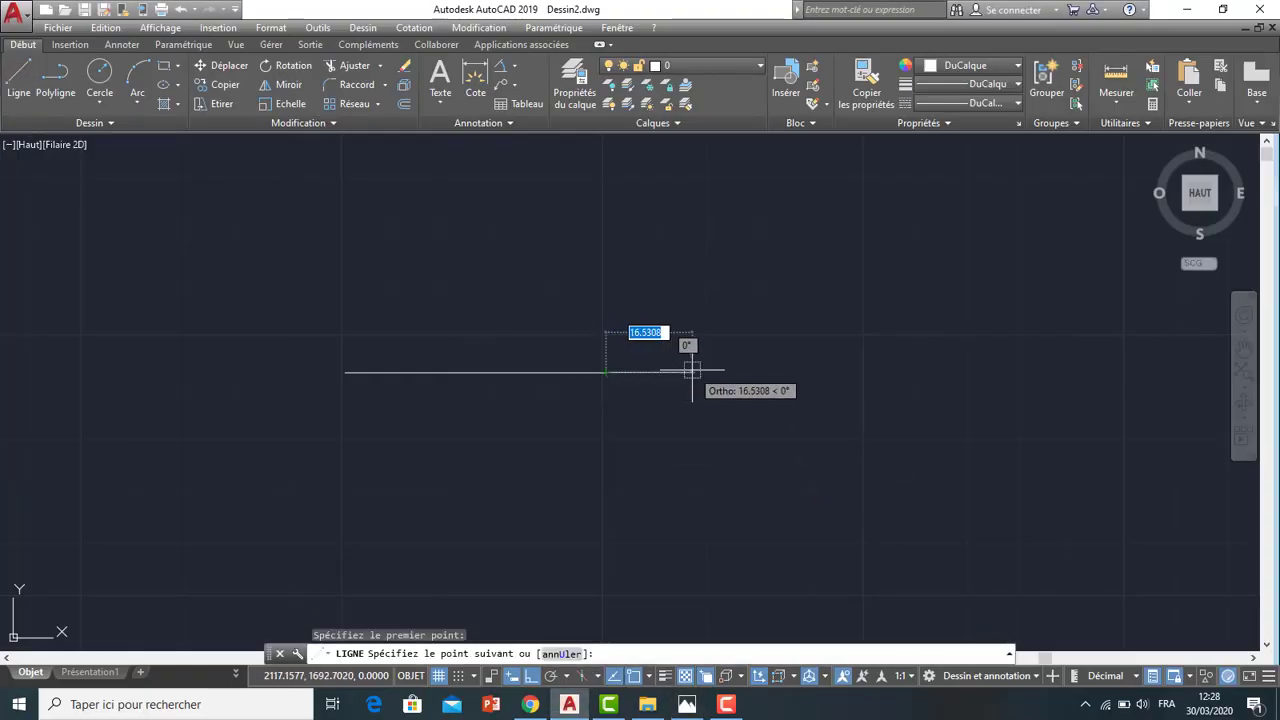
text(10)
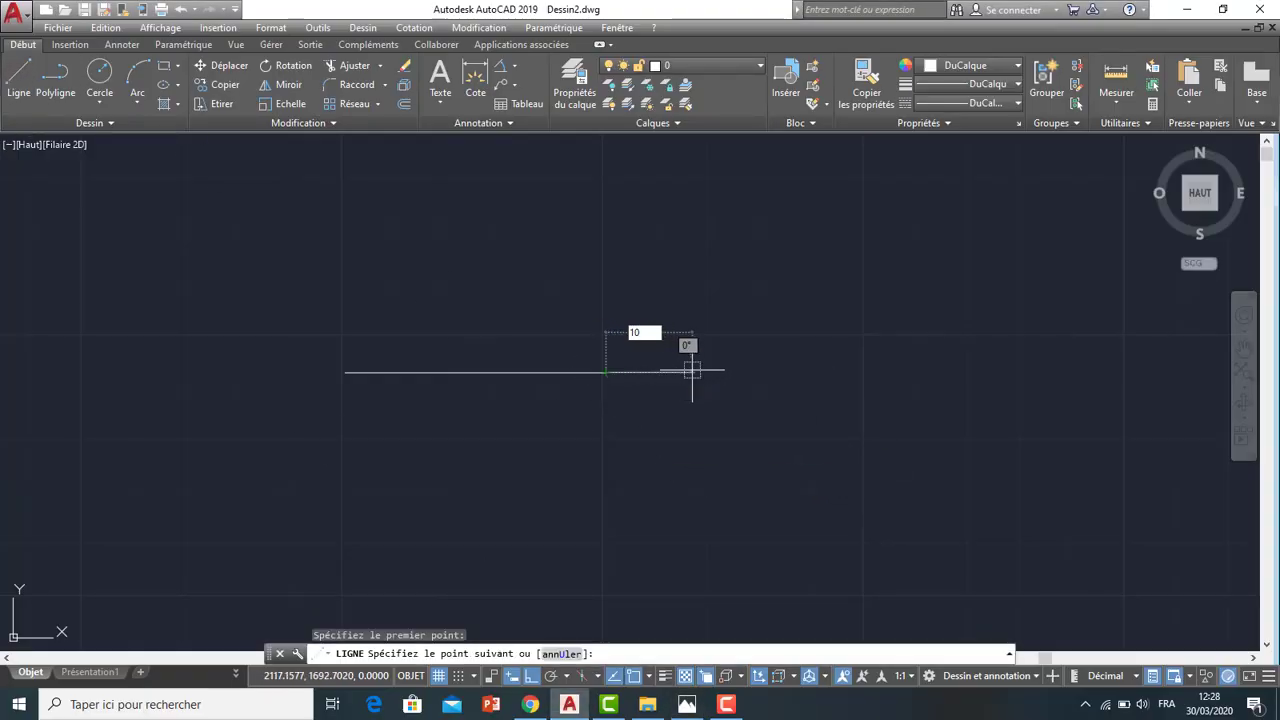
key(Tab)
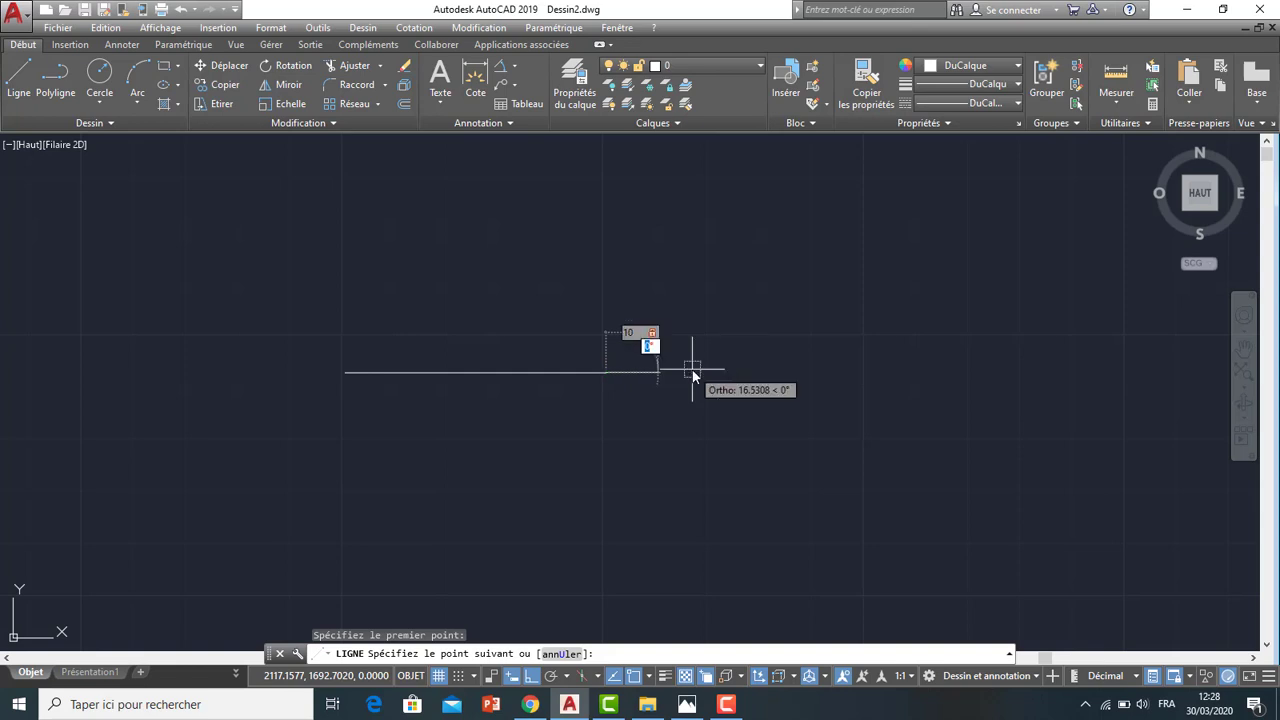
text(4)
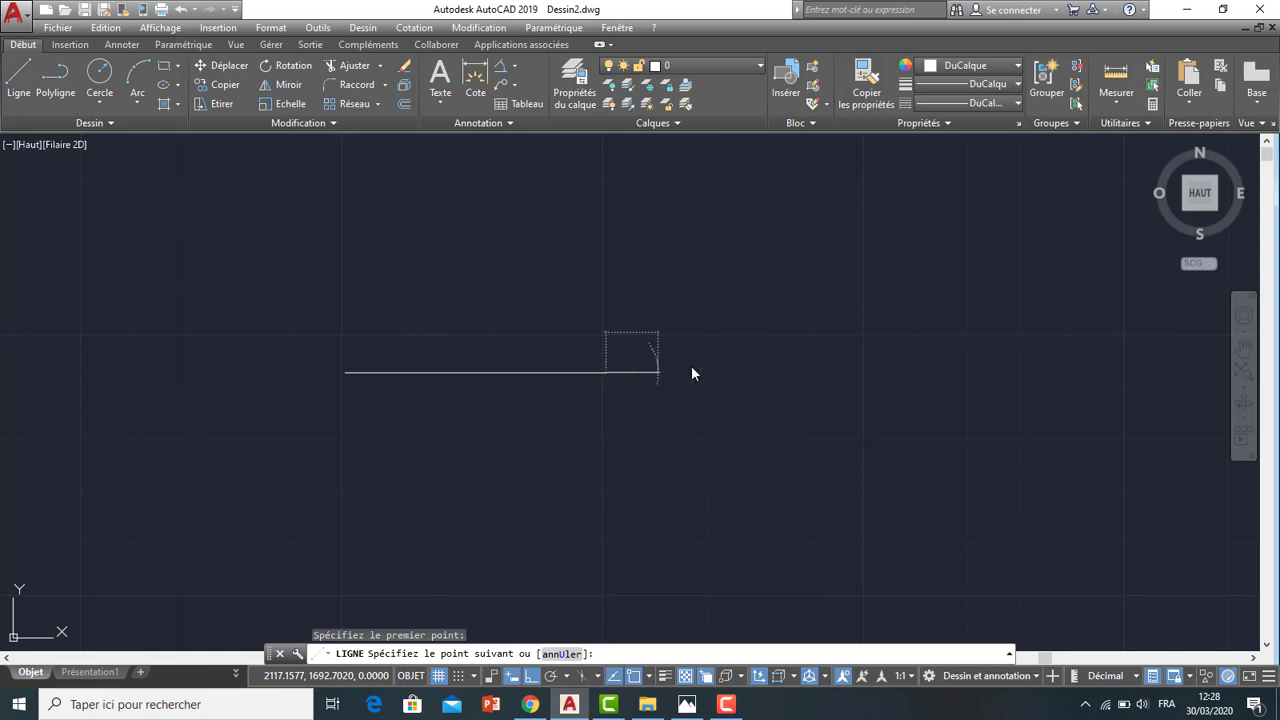
text(5)
key(Return)
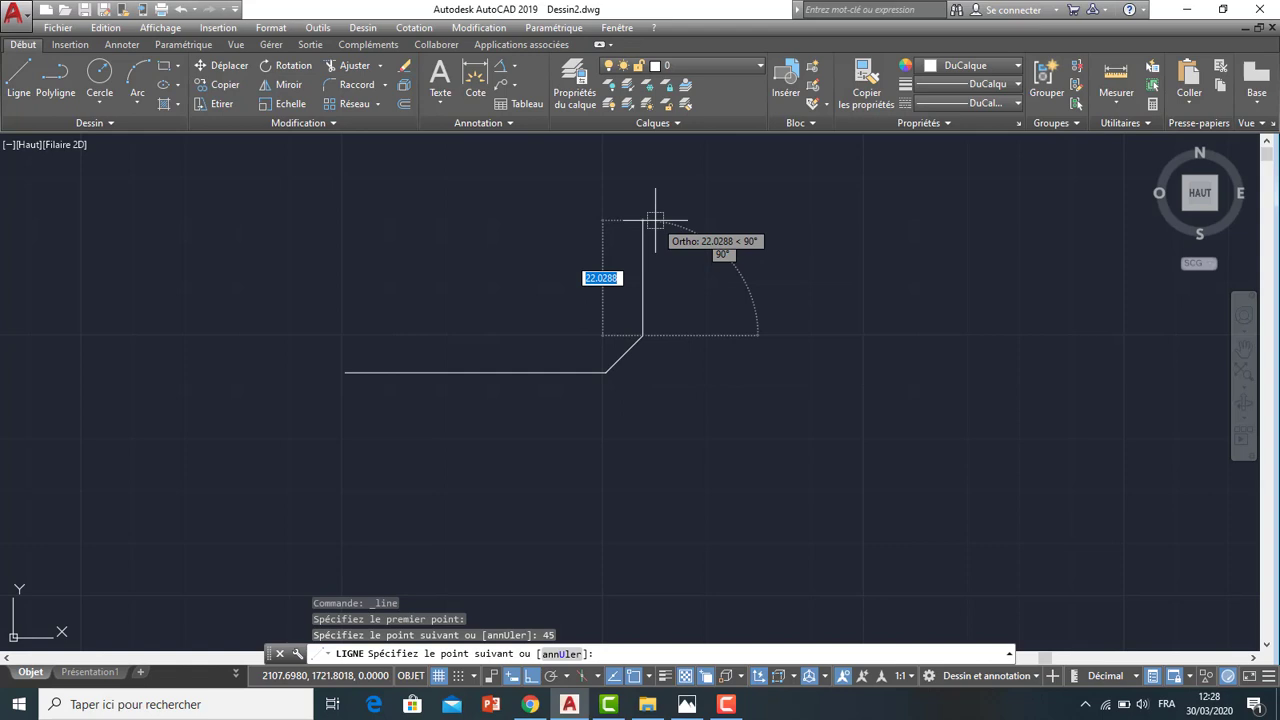
text(20)
key(Return)
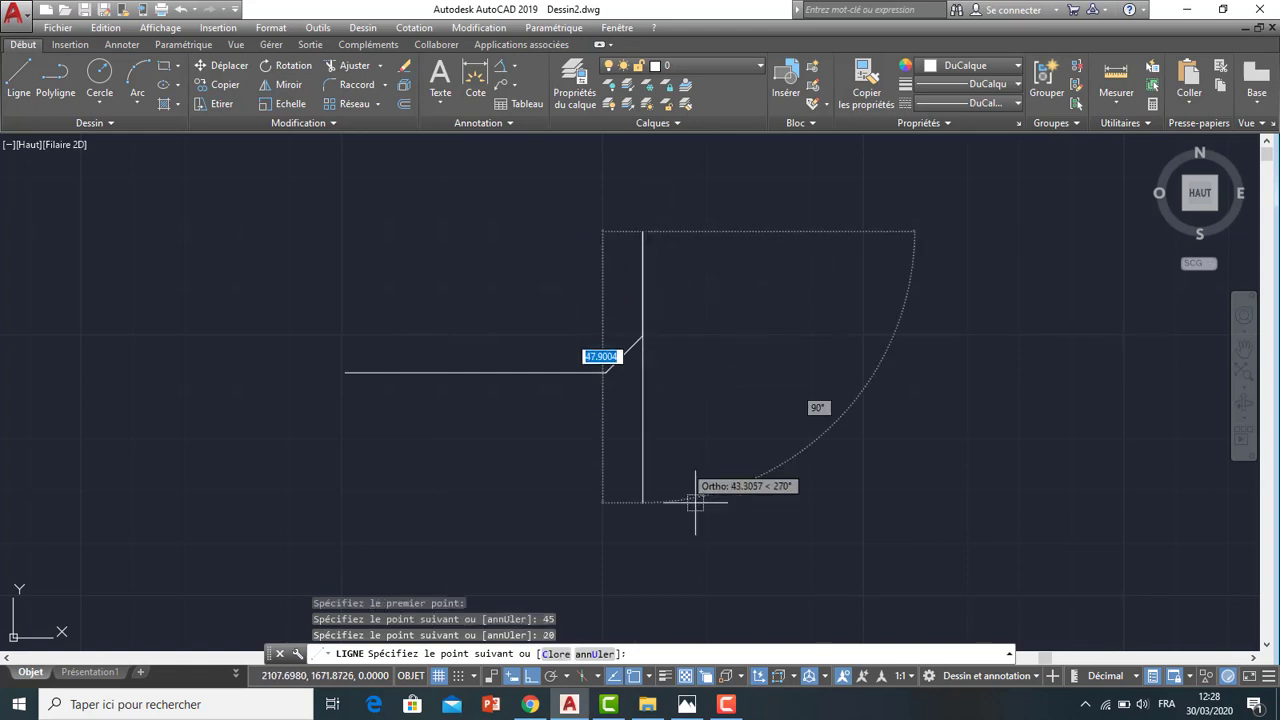
Continue with a 15-unit vertical segment and end the line
click(686, 705)
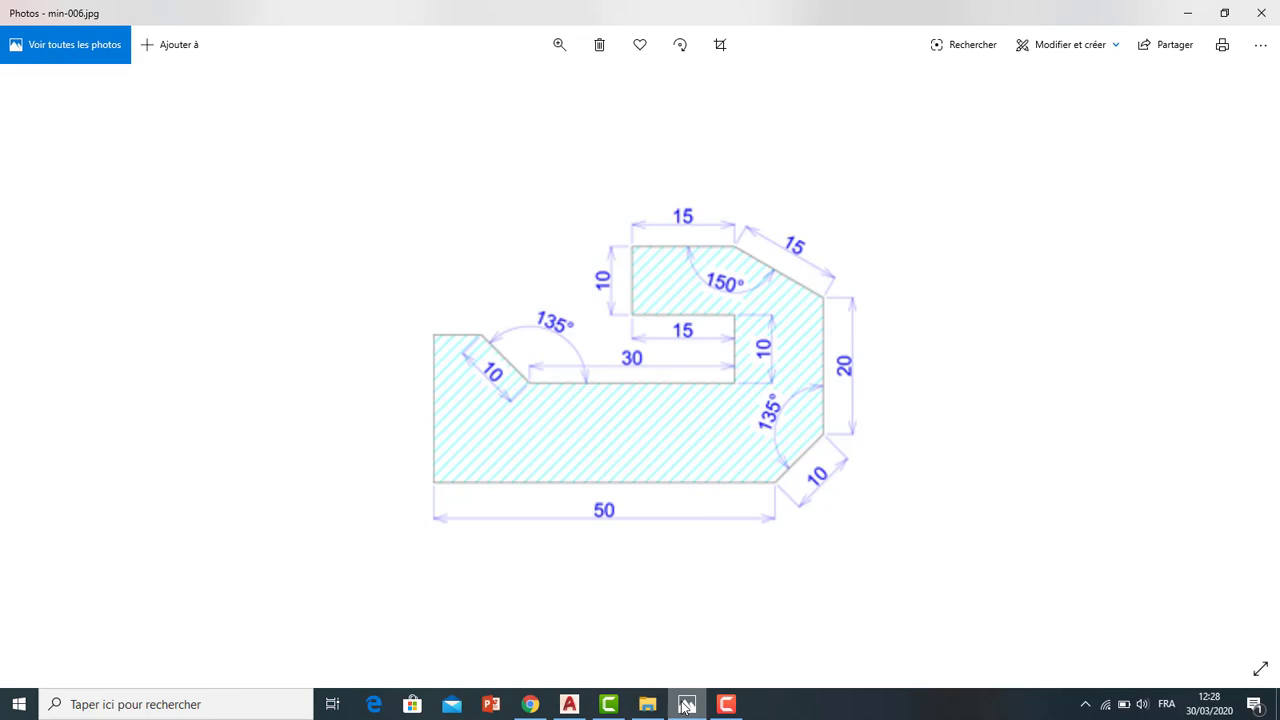
click(568, 704)
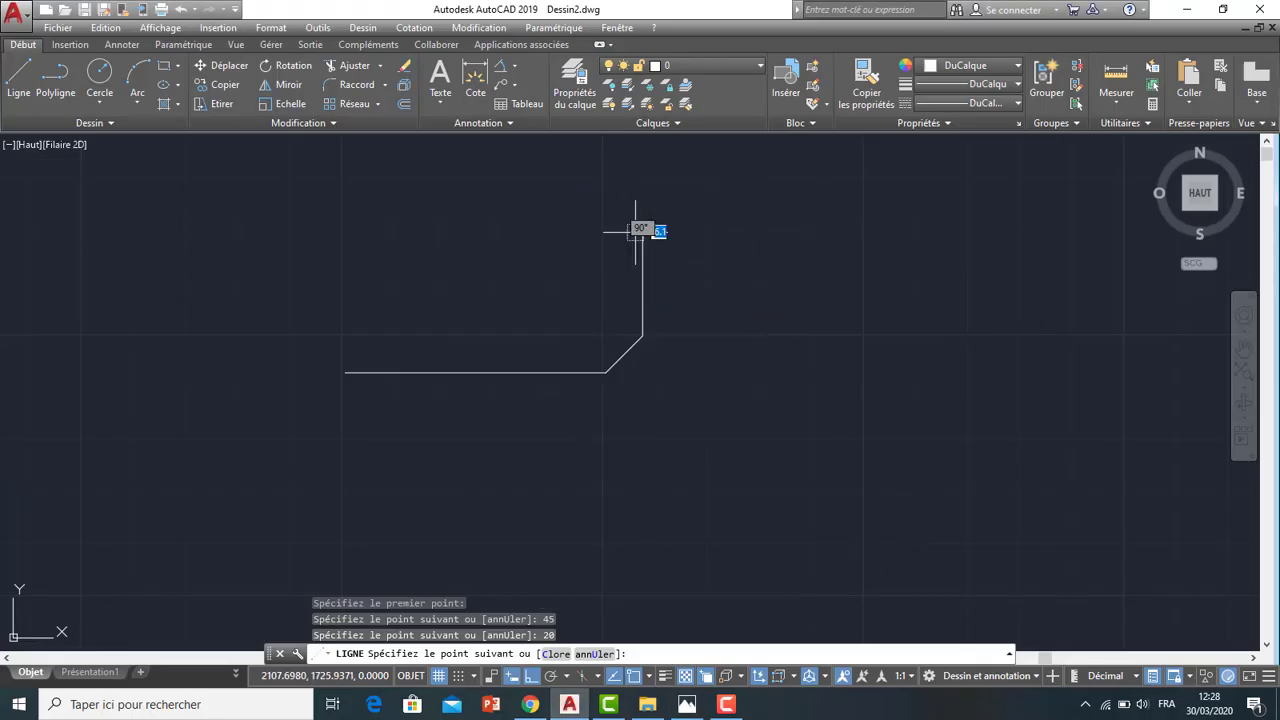
text(15)
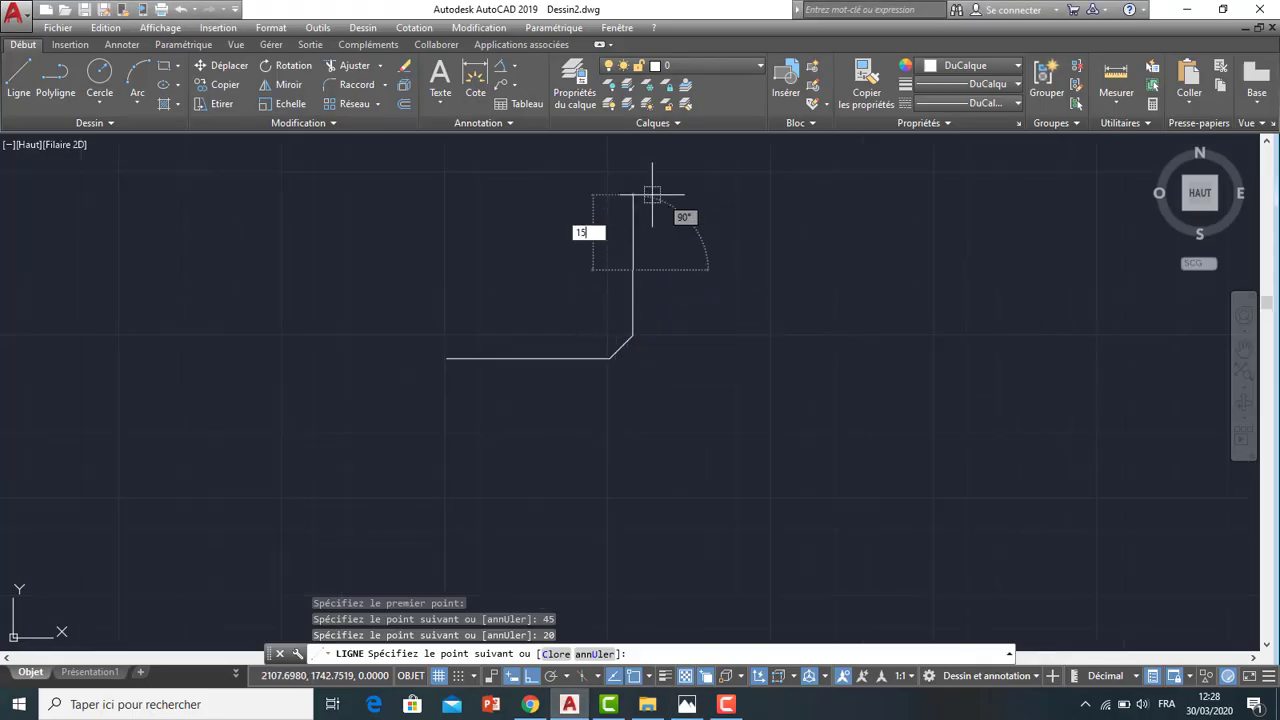
key(Return)
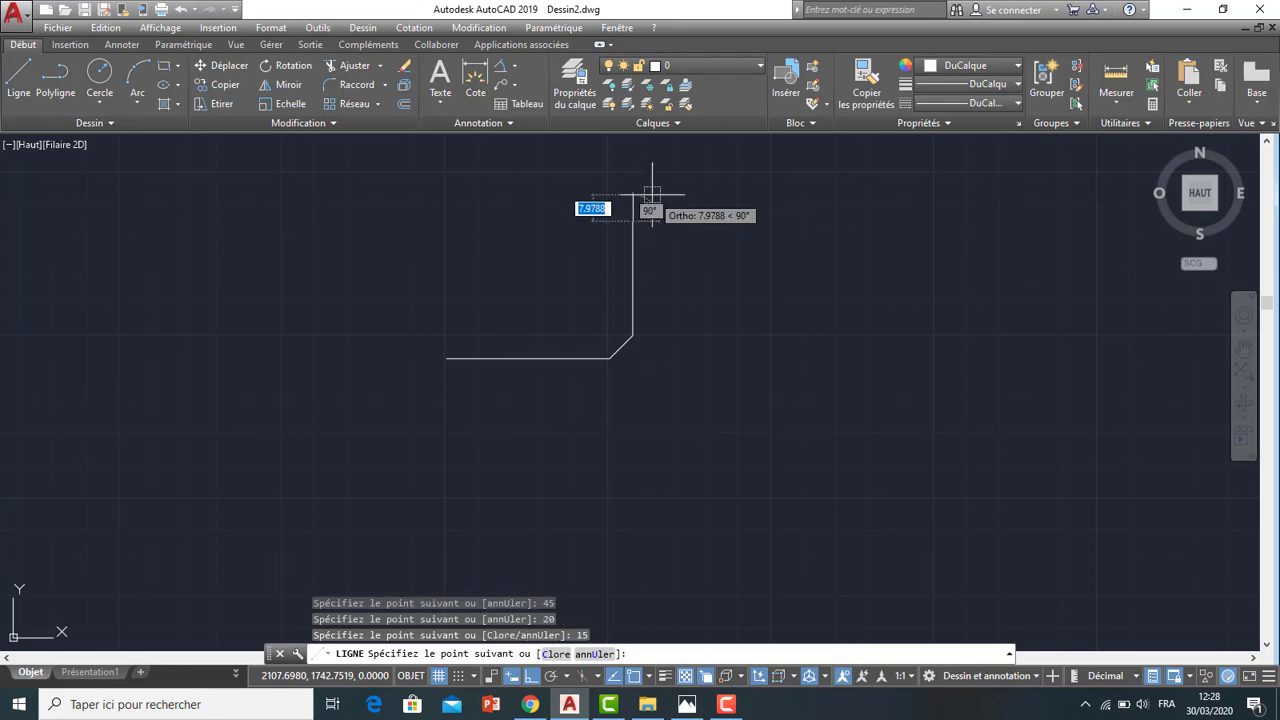
key(Escape)
Rotate the upper 15-unit vertical segment 60° about its lower end, then view the reference
click(283, 66)
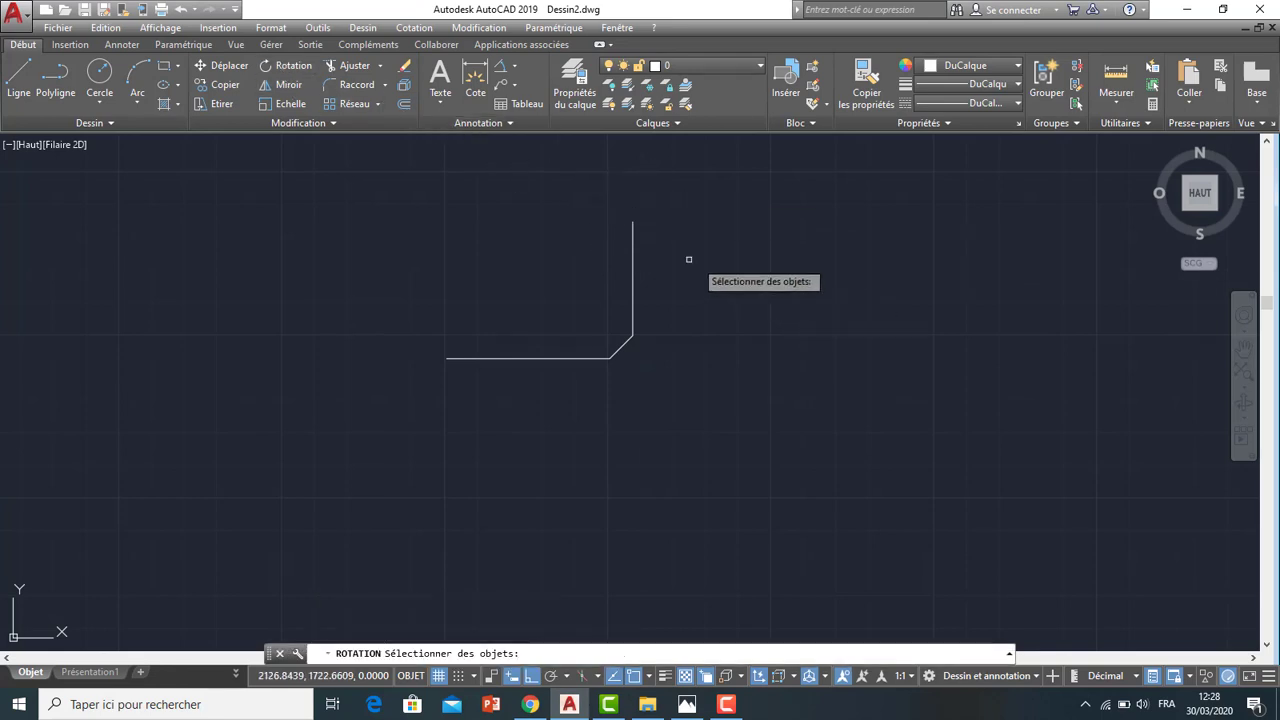
click(630, 232)
key(Return)
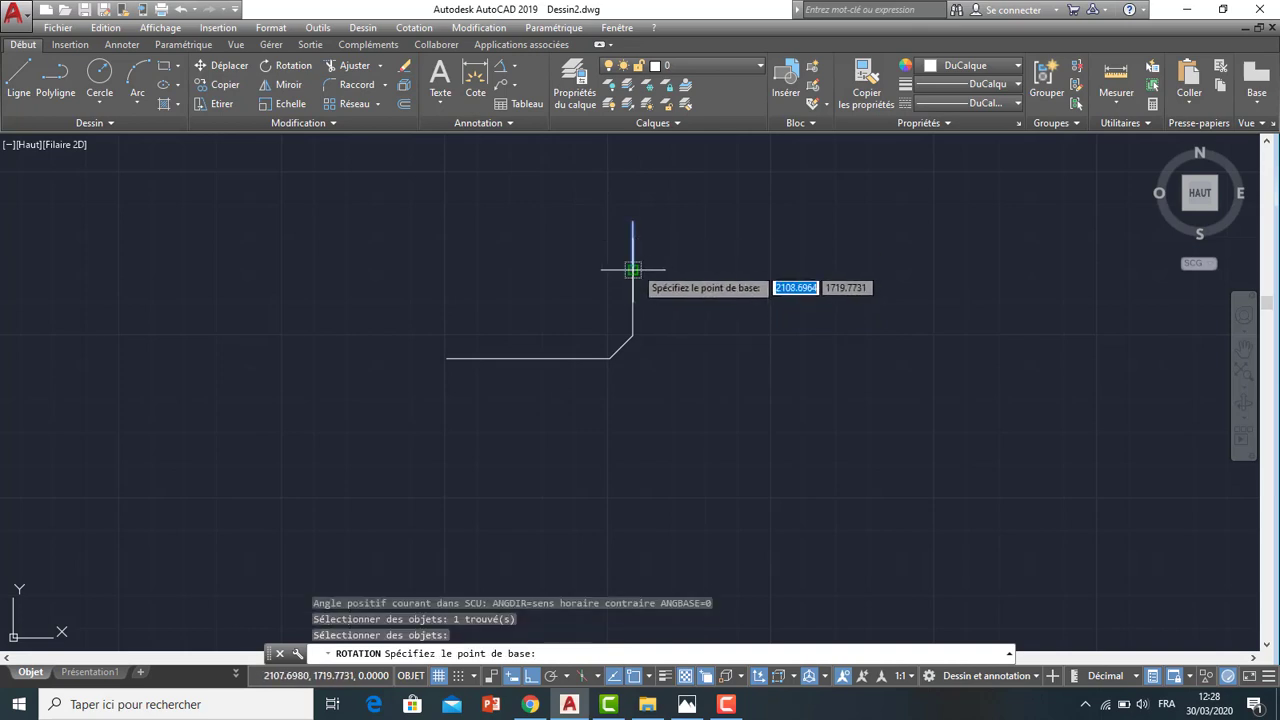
click(630, 266)
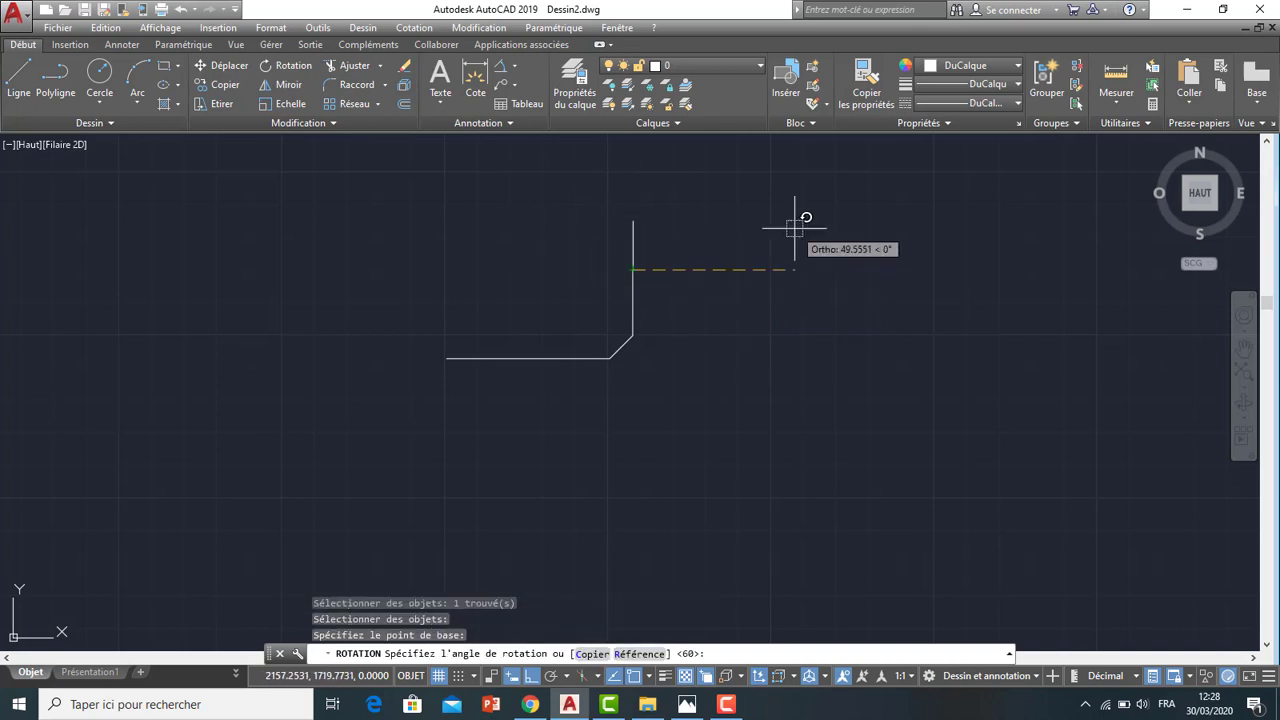
text(60)
key(Return)
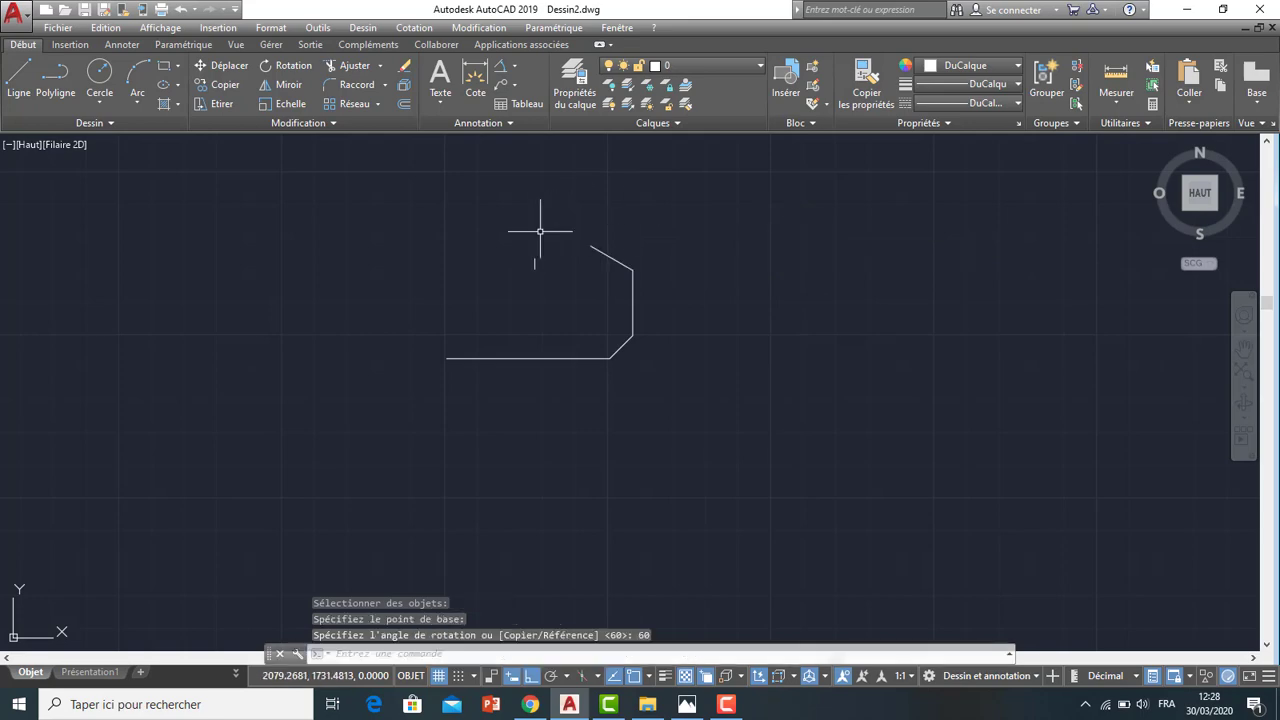
click(687, 704)
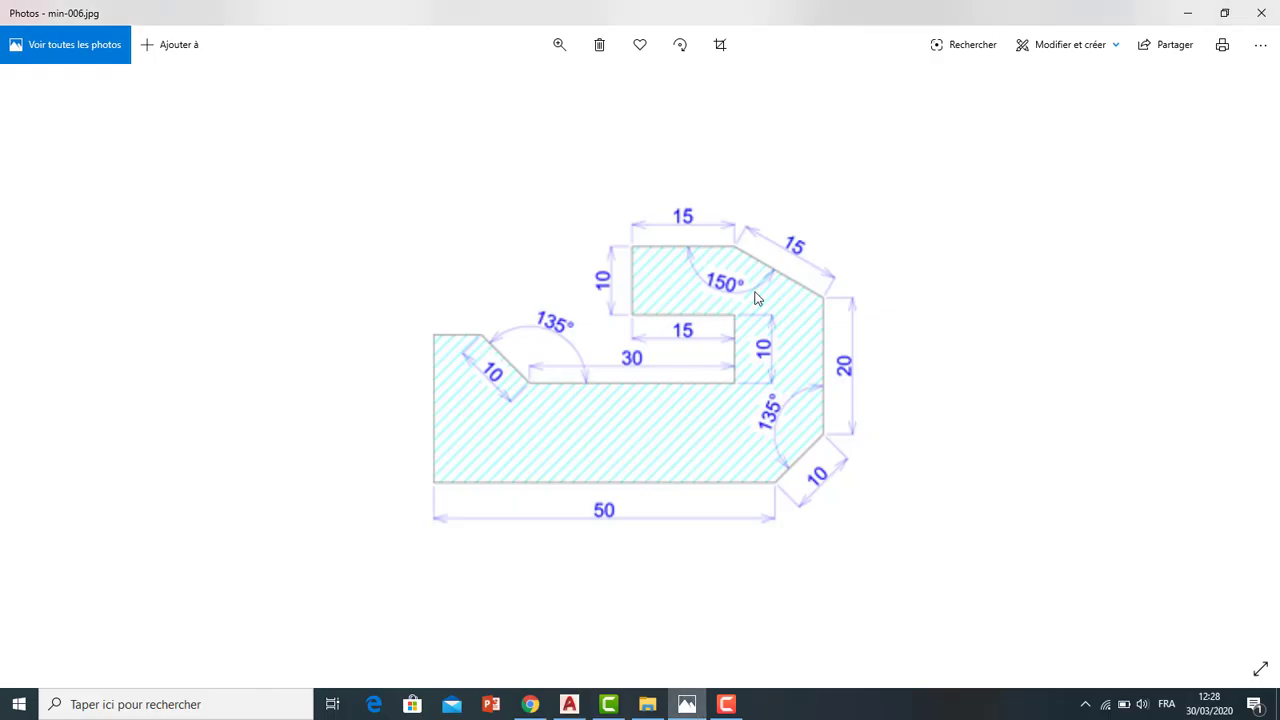
From the slanted edge's upper end, draw a 15-unit top edge leftward and 10 units down
click(570, 704)
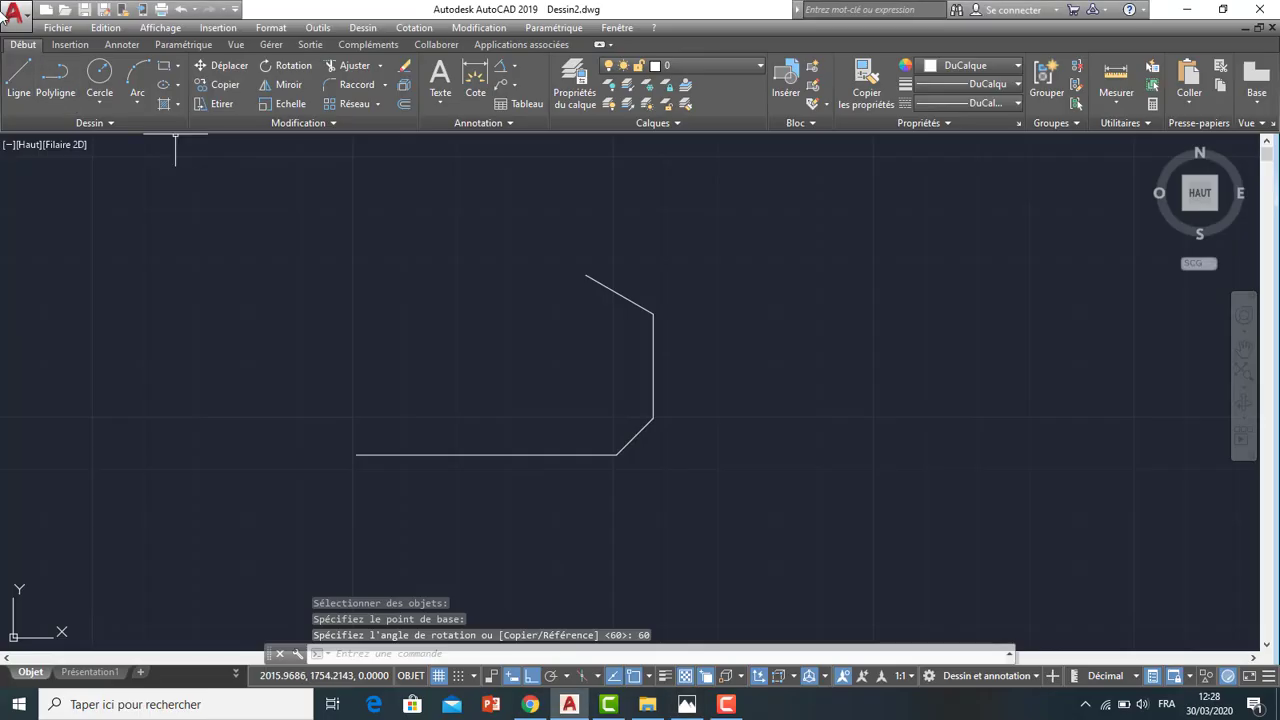
click(18, 80)
click(586, 277)
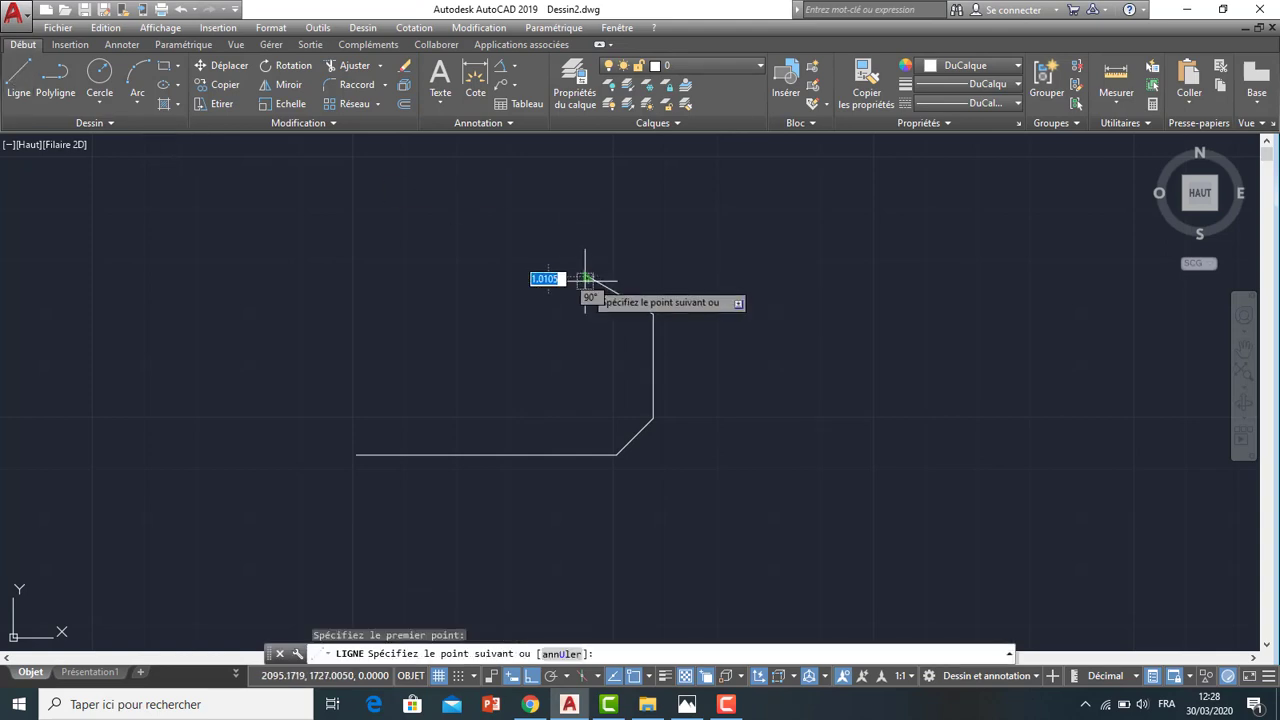
key(Escape)
click(18, 80)
scroll(578, 258, up, 6)
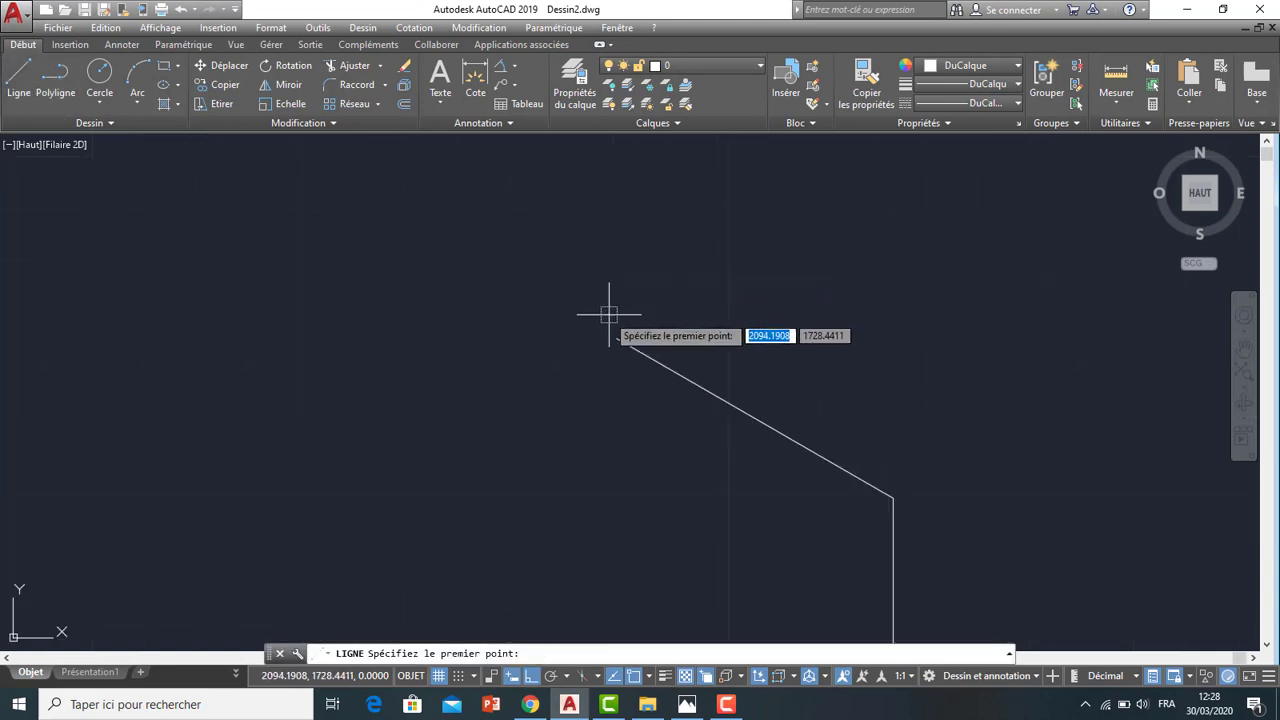
click(617, 338)
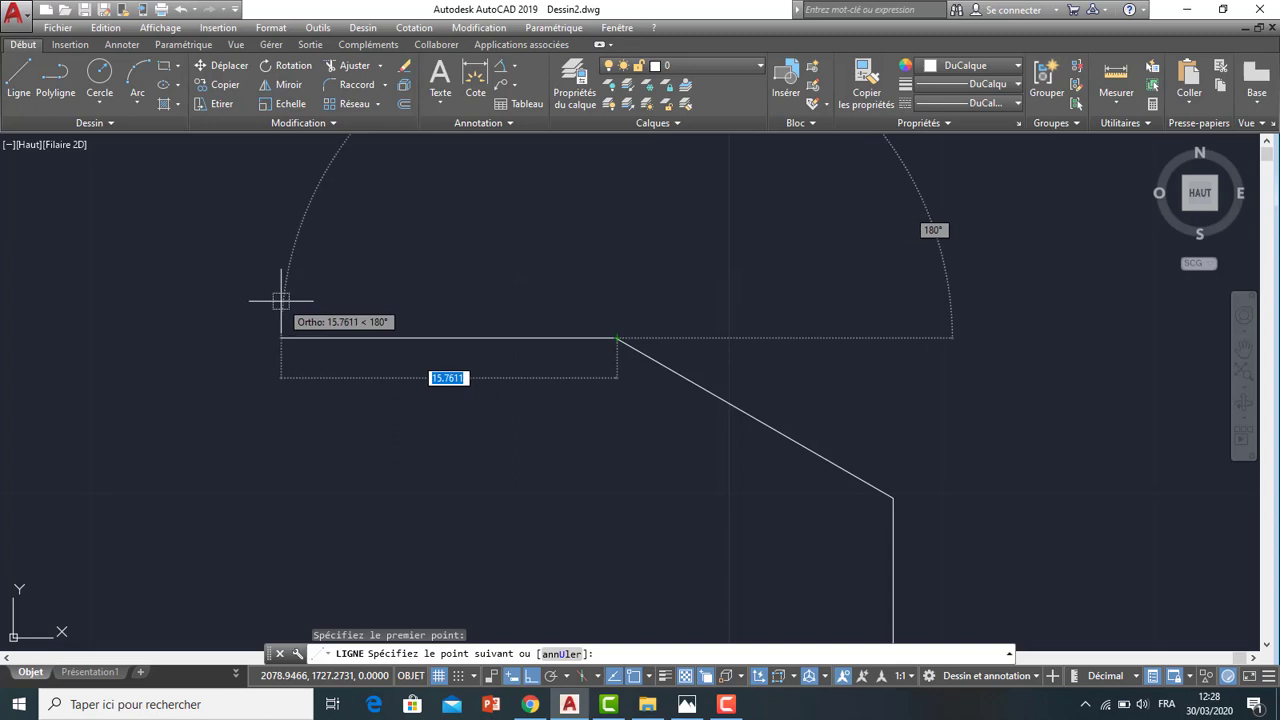
text(15)
key(Return)
scroll(320, 290, down, 2)
scroll(318, 355, down, 4)
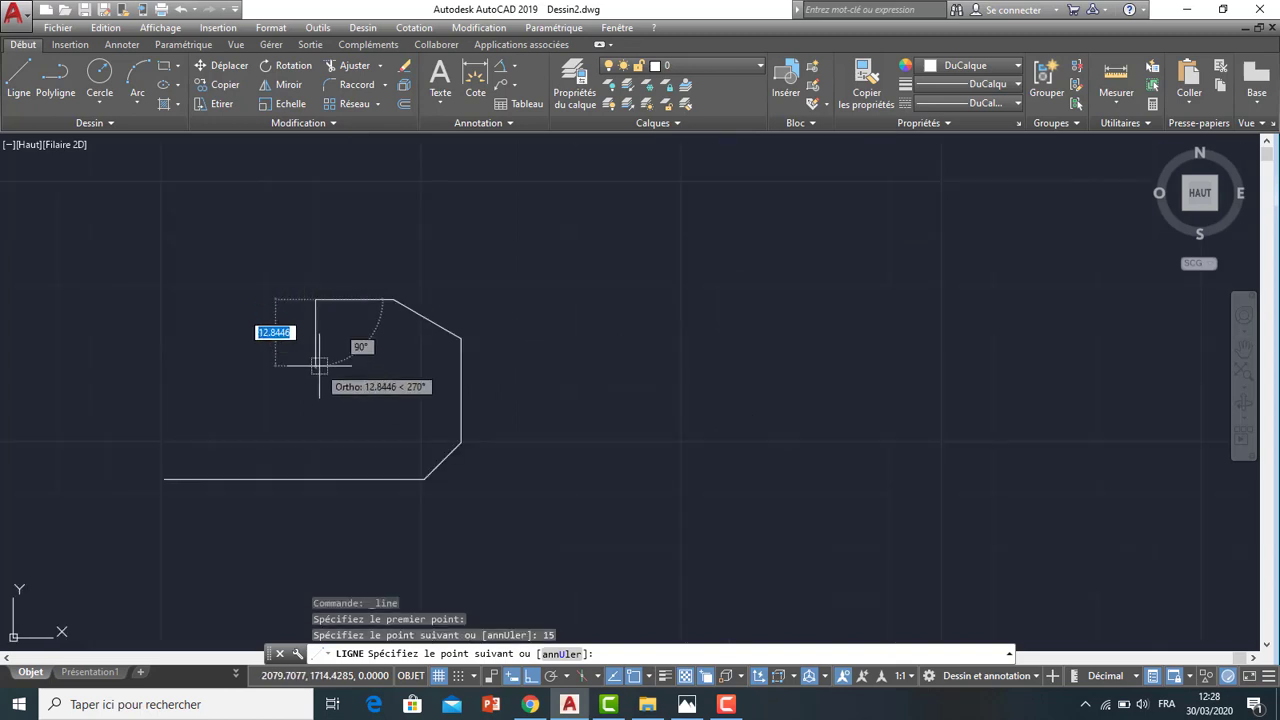
text(10)
key(Return)
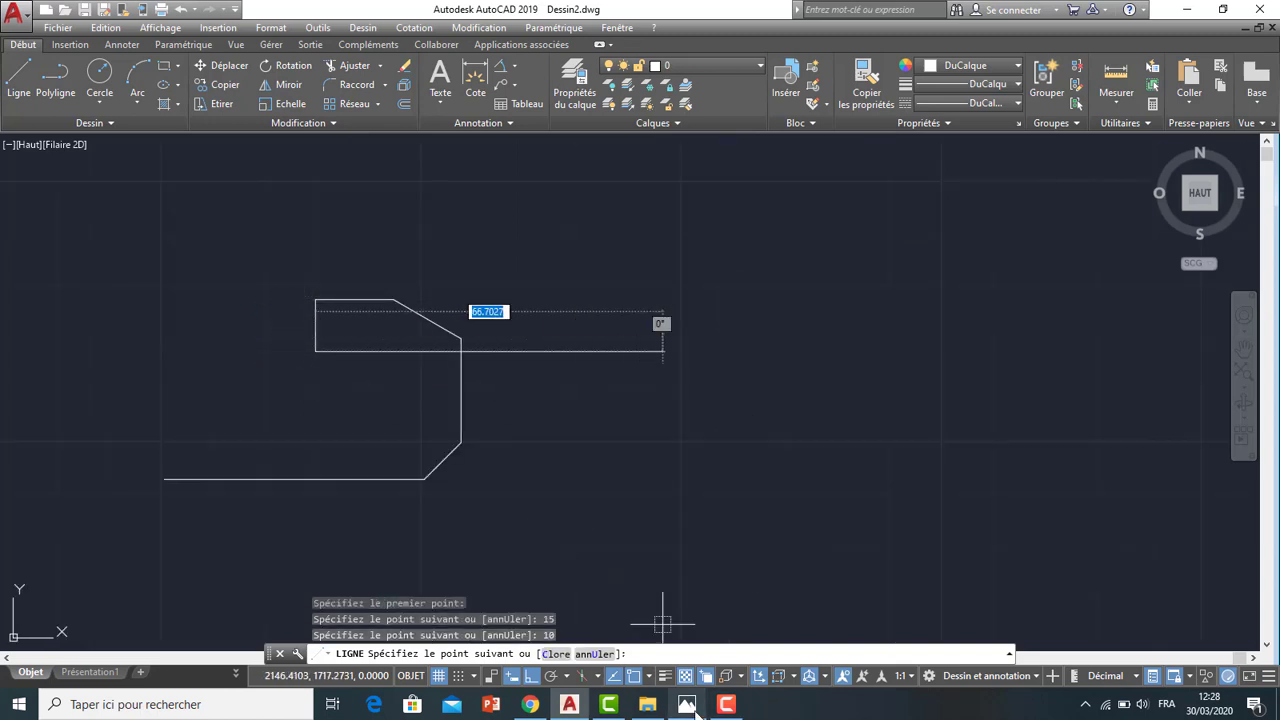
Continue the notch with 15 units right, 10 down, and a 30-unit leftward edge
click(690, 706)
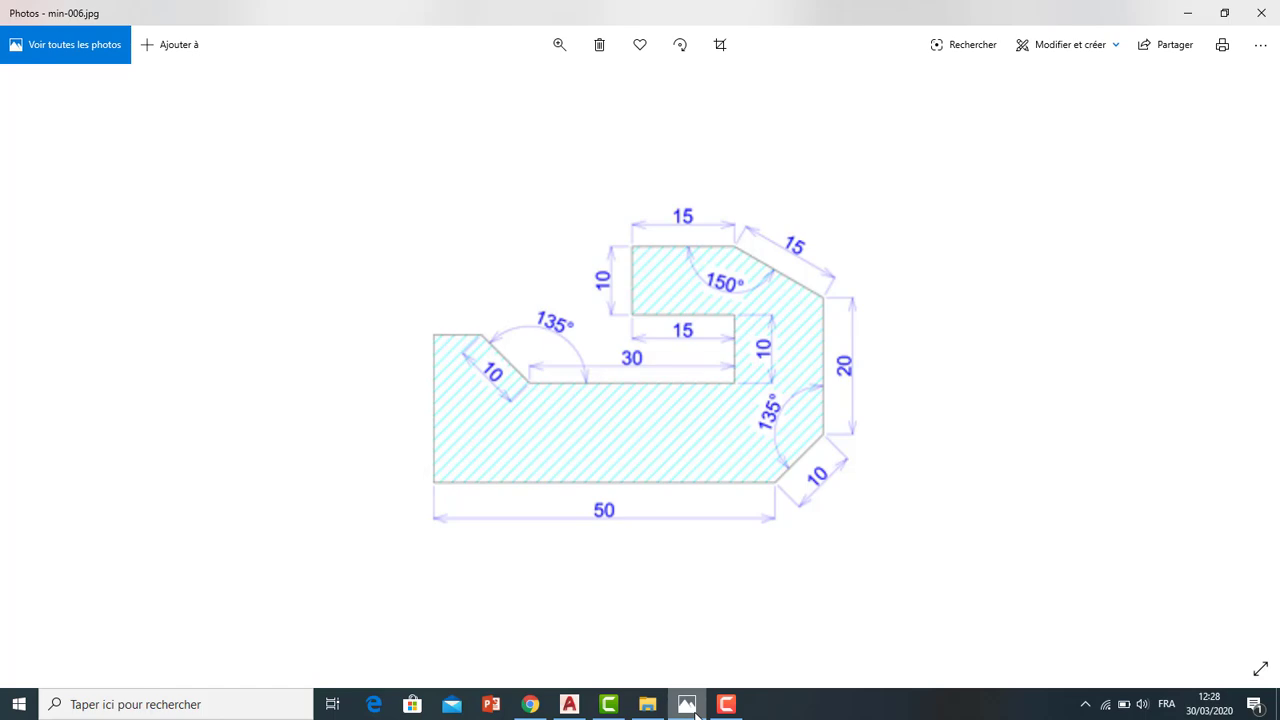
click(570, 705)
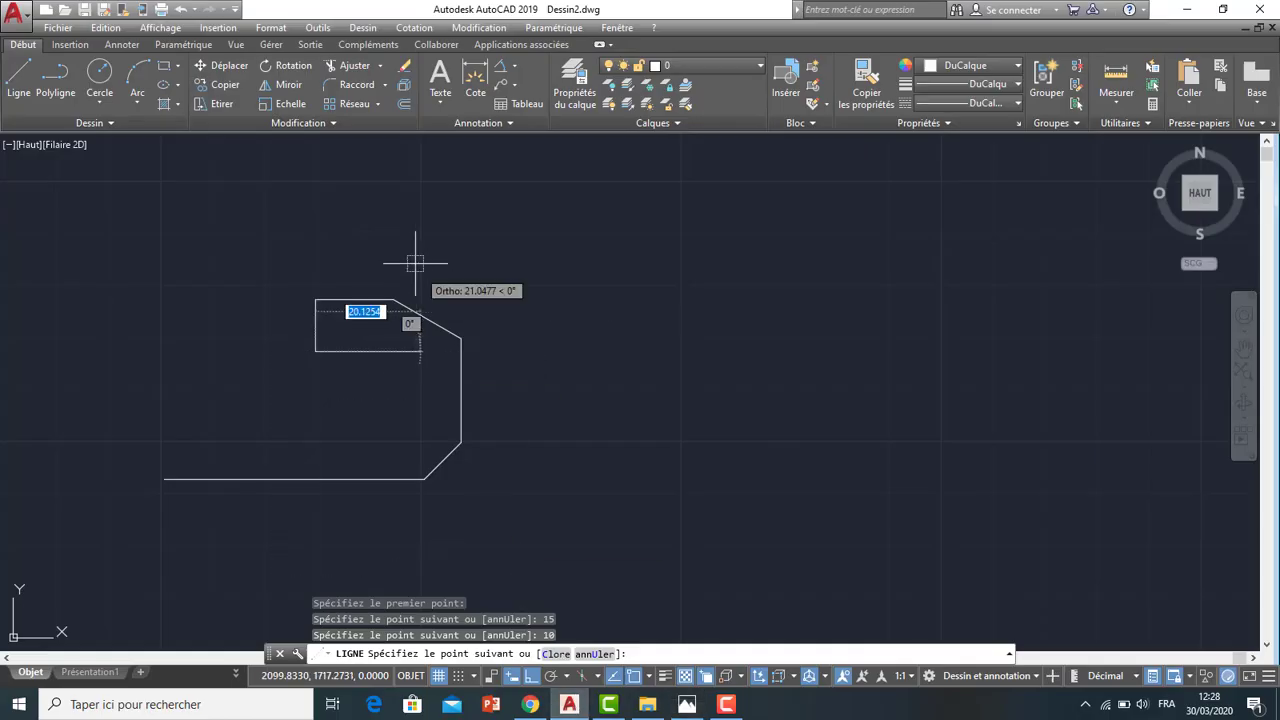
text(15)
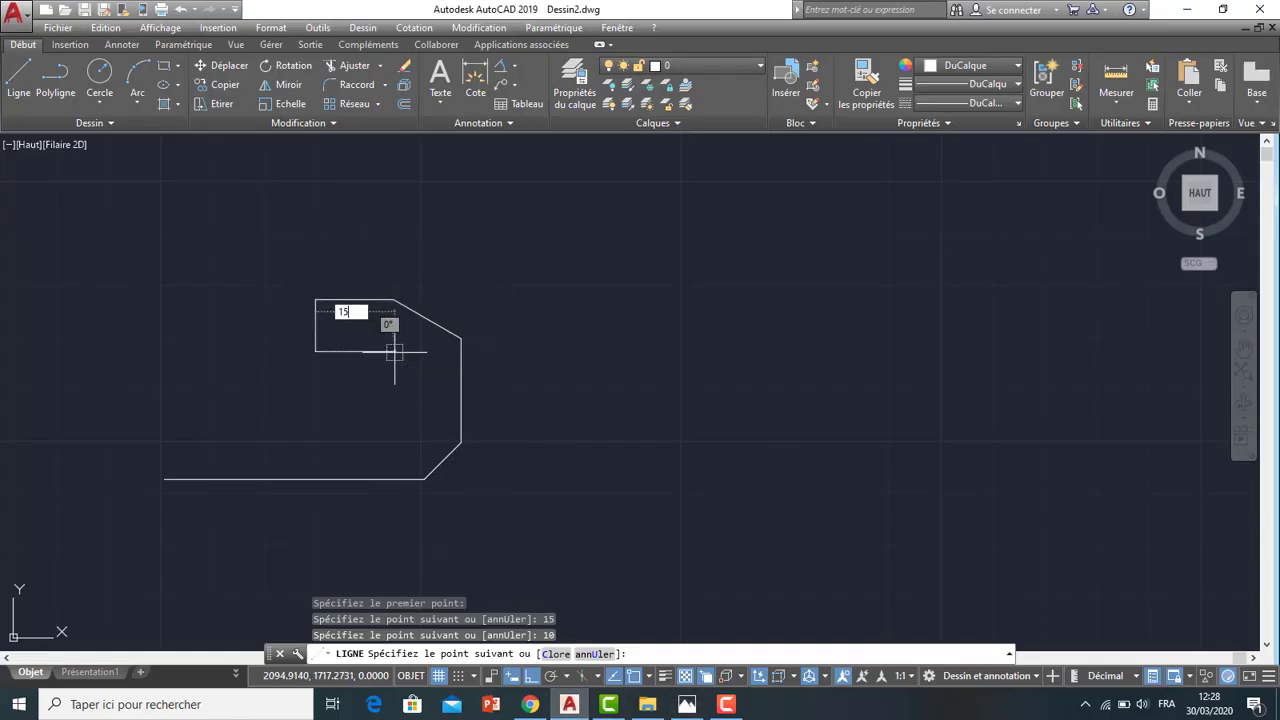
key(Return)
text(10)
key(Return)
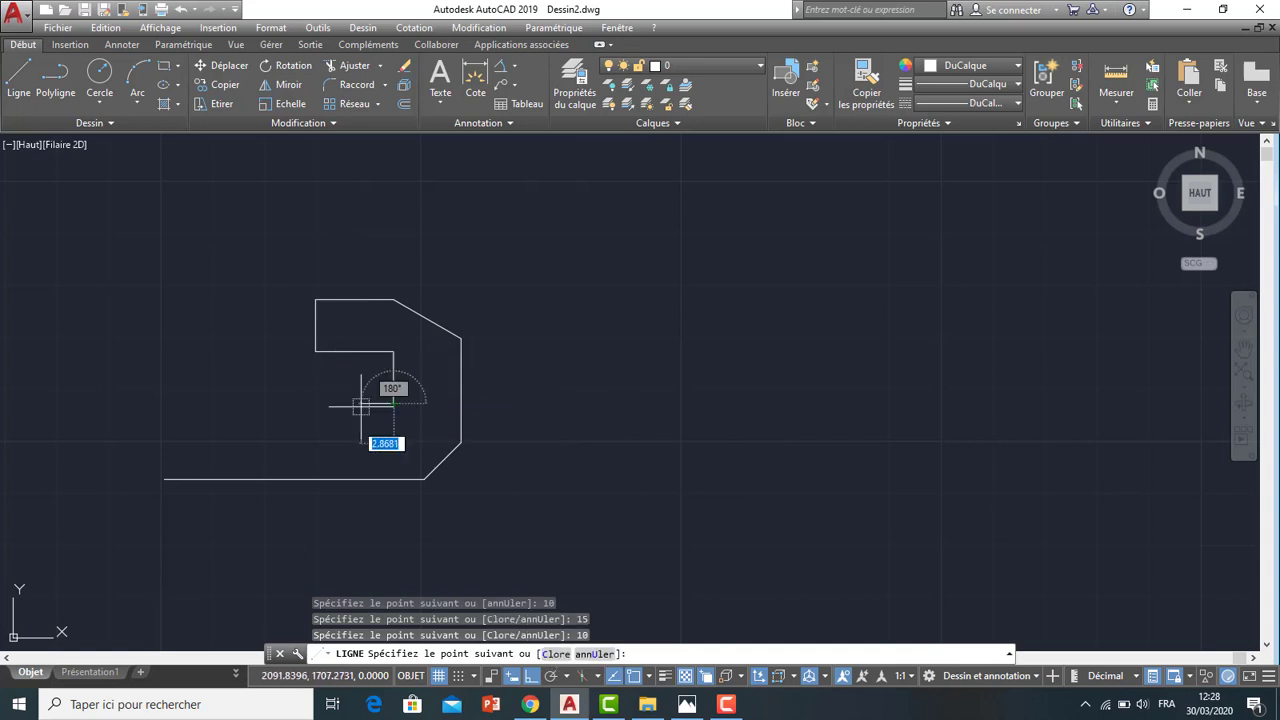
text(30)
key(Return)
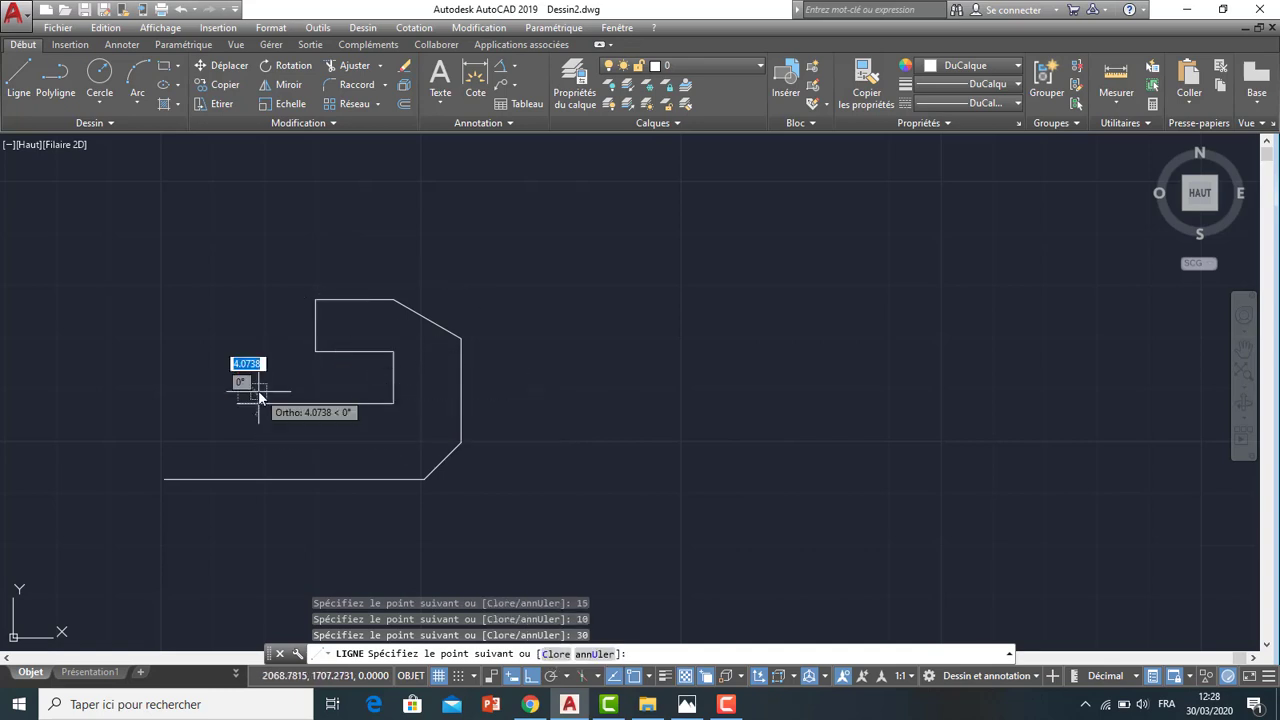
key(Escape)
After checking the reference, start a new line at the 30-unit edge's left end
click(696, 706)
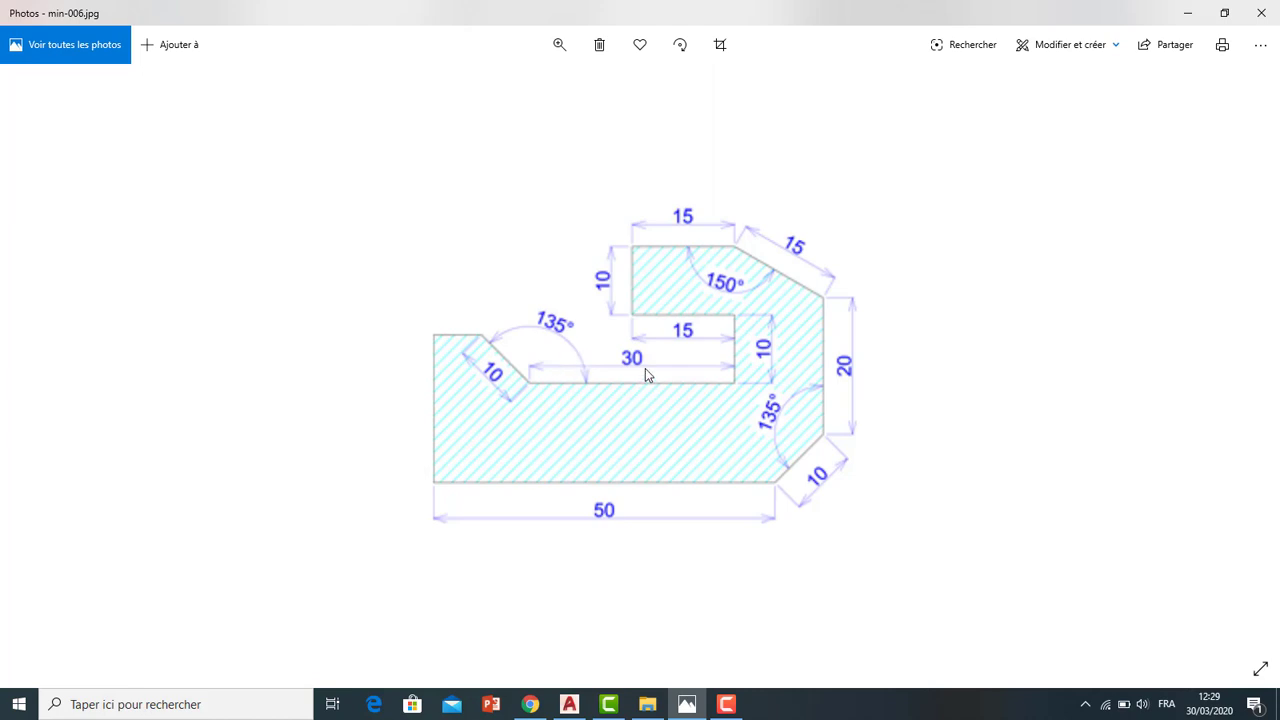
click(570, 704)
click(18, 80)
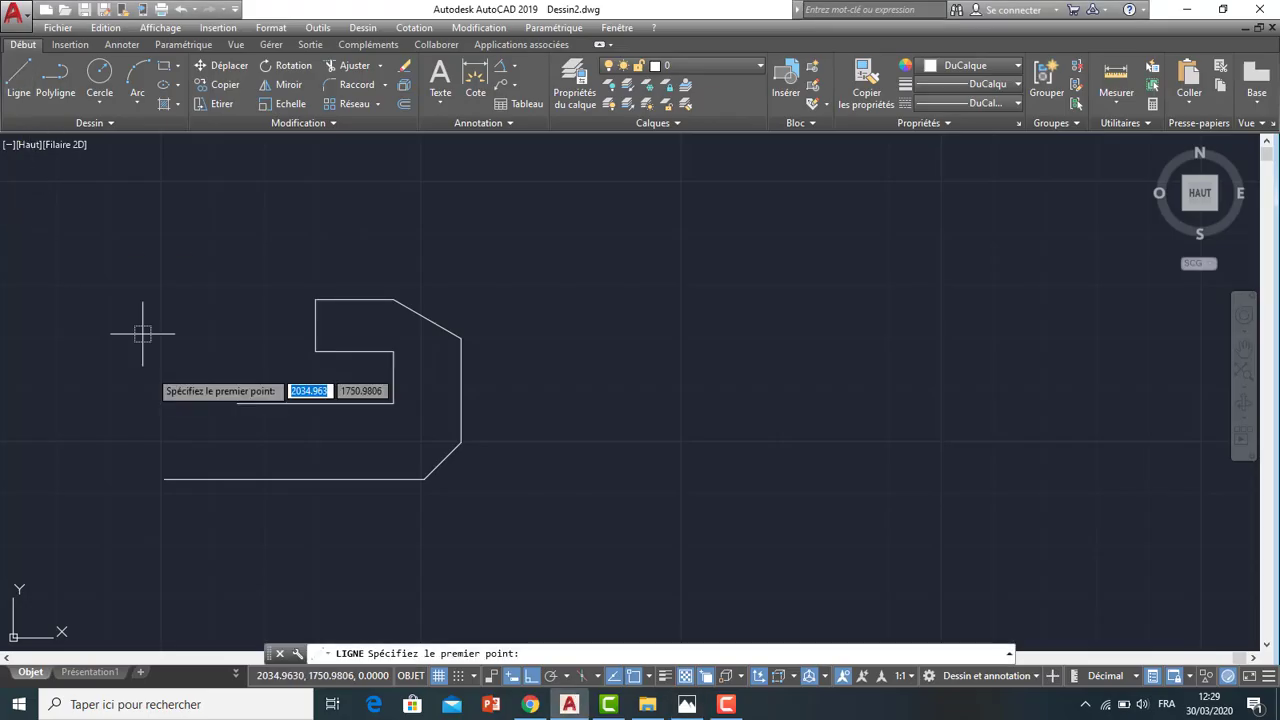
click(238, 404)
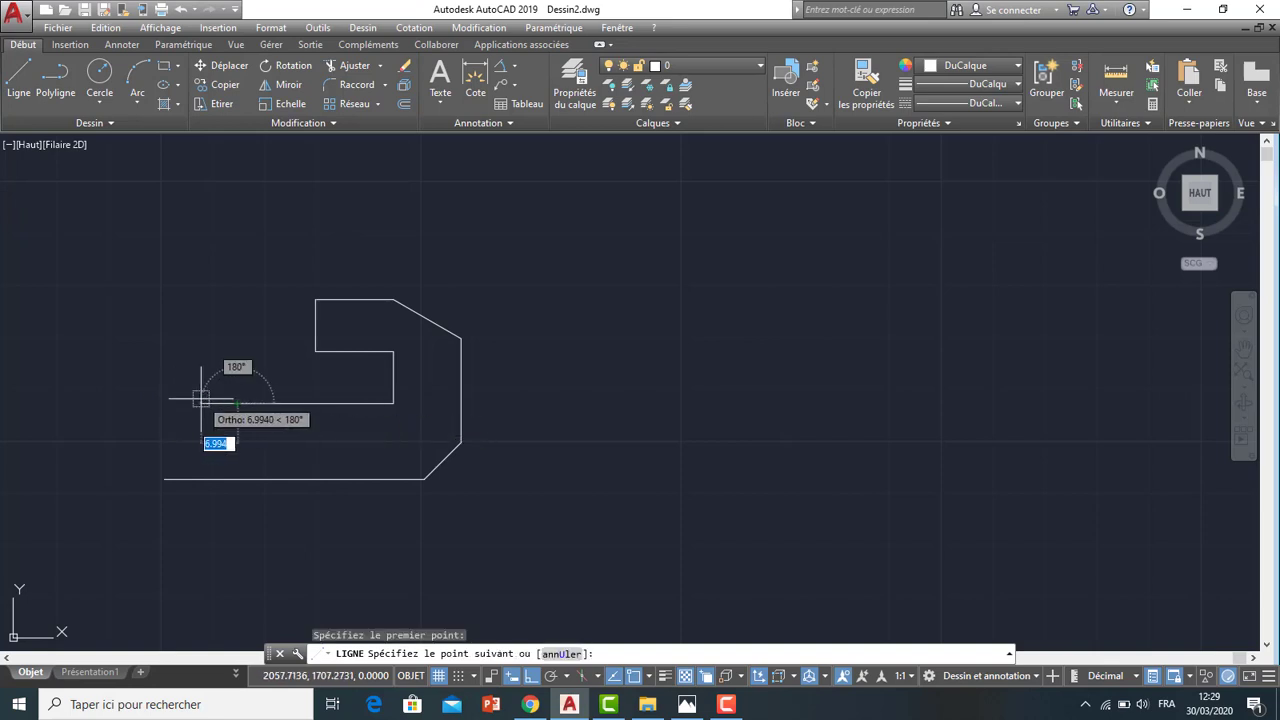
Draw a 10-unit leftward segment from the 30-unit edge's left end
text(10)
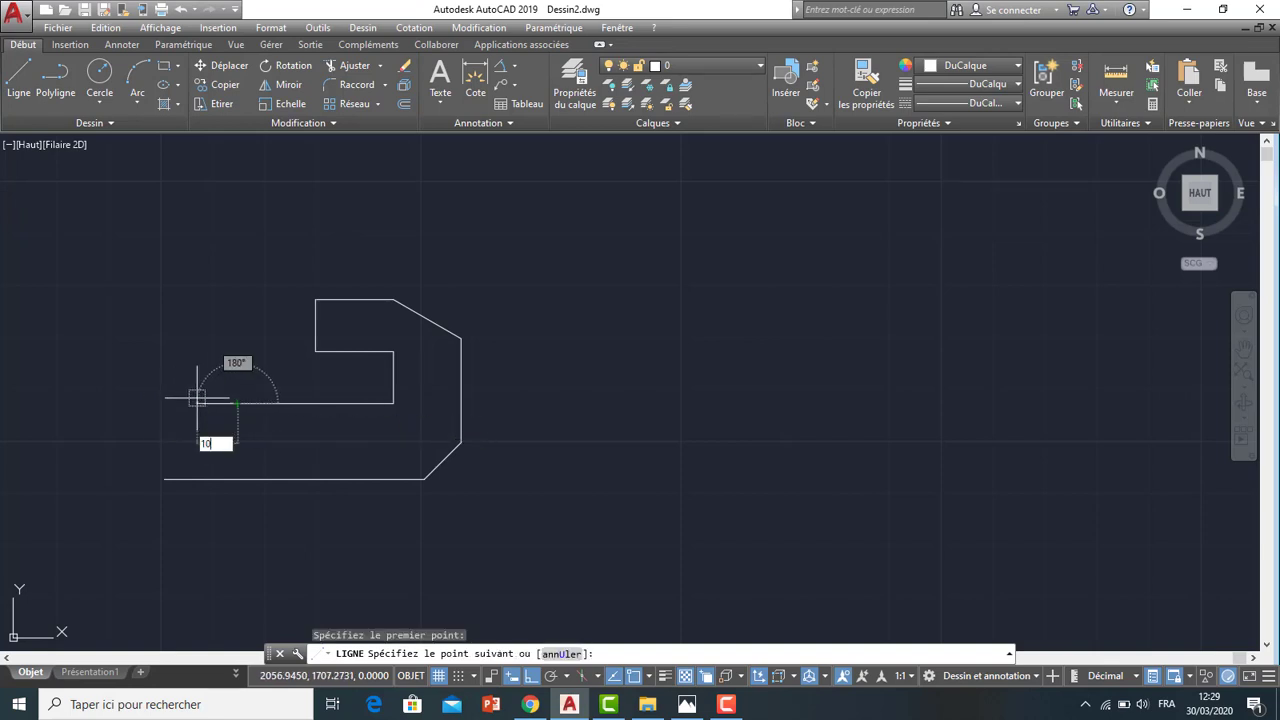
key(Return)
key(Escape)
scroll(190, 400, up, 2)
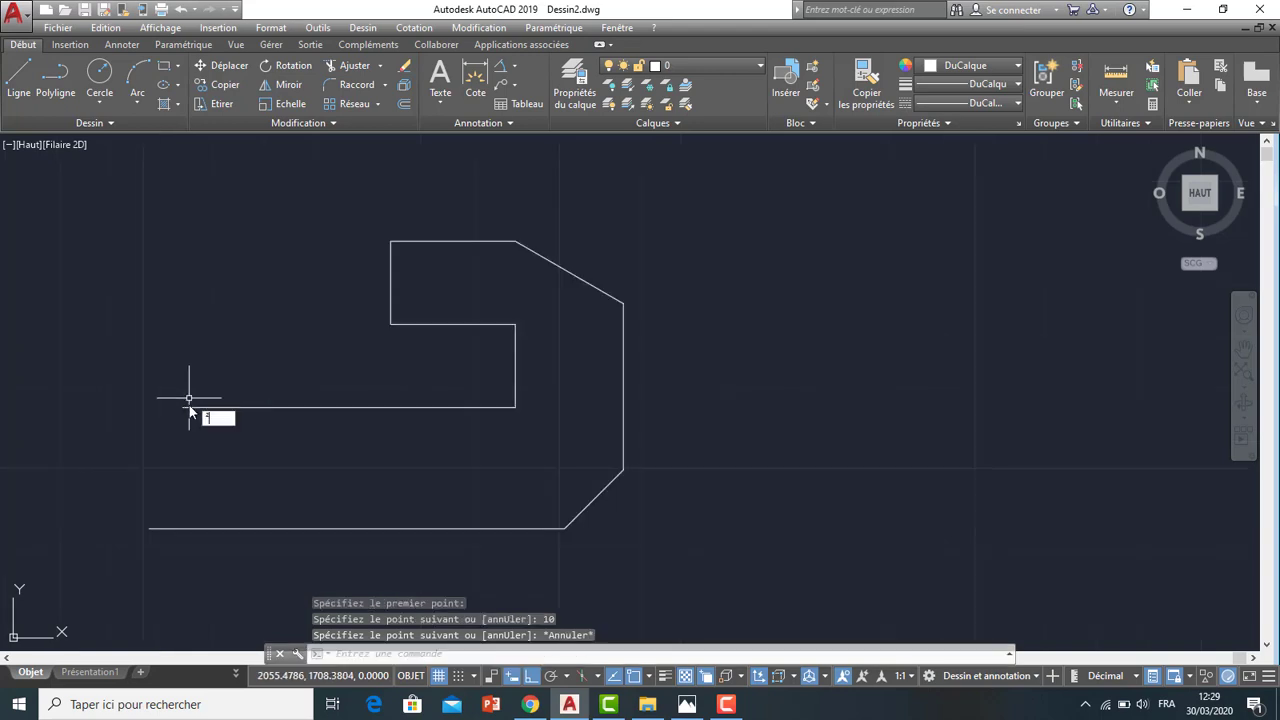
key(Escape)
Rotate the 10-unit segment -45° about its right end into an upward-left slant
click(194, 407)
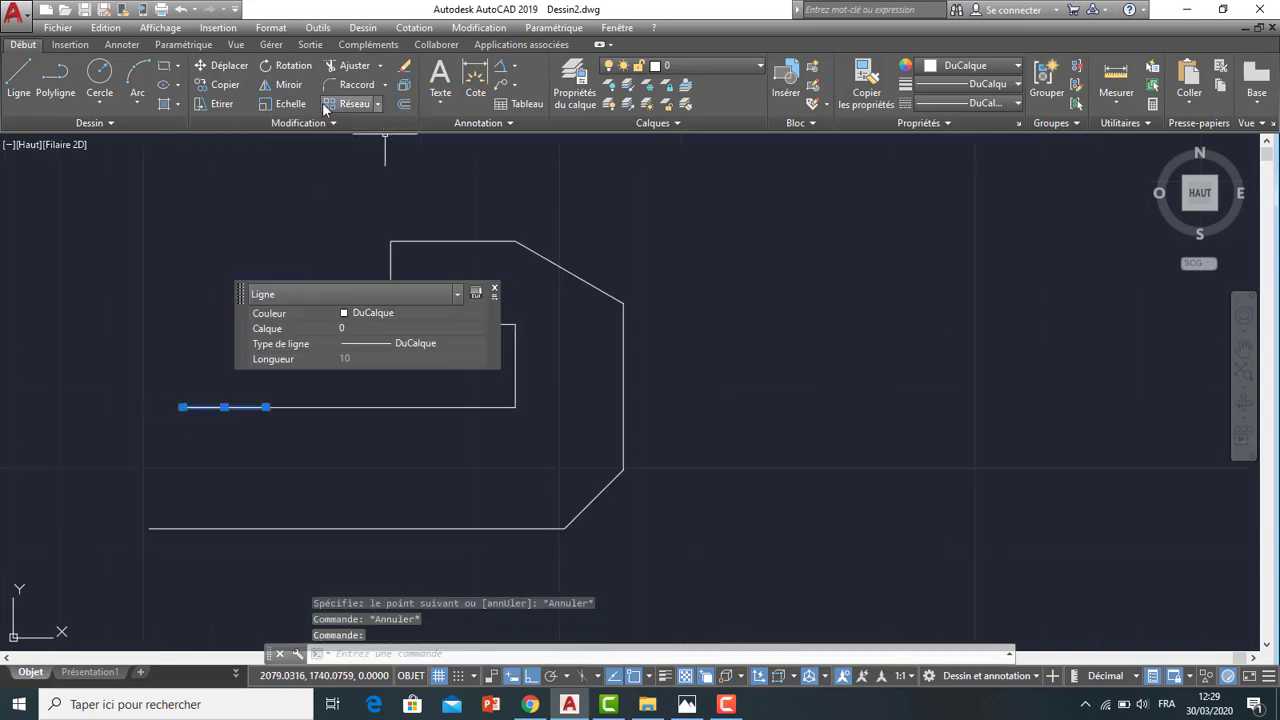
click(284, 66)
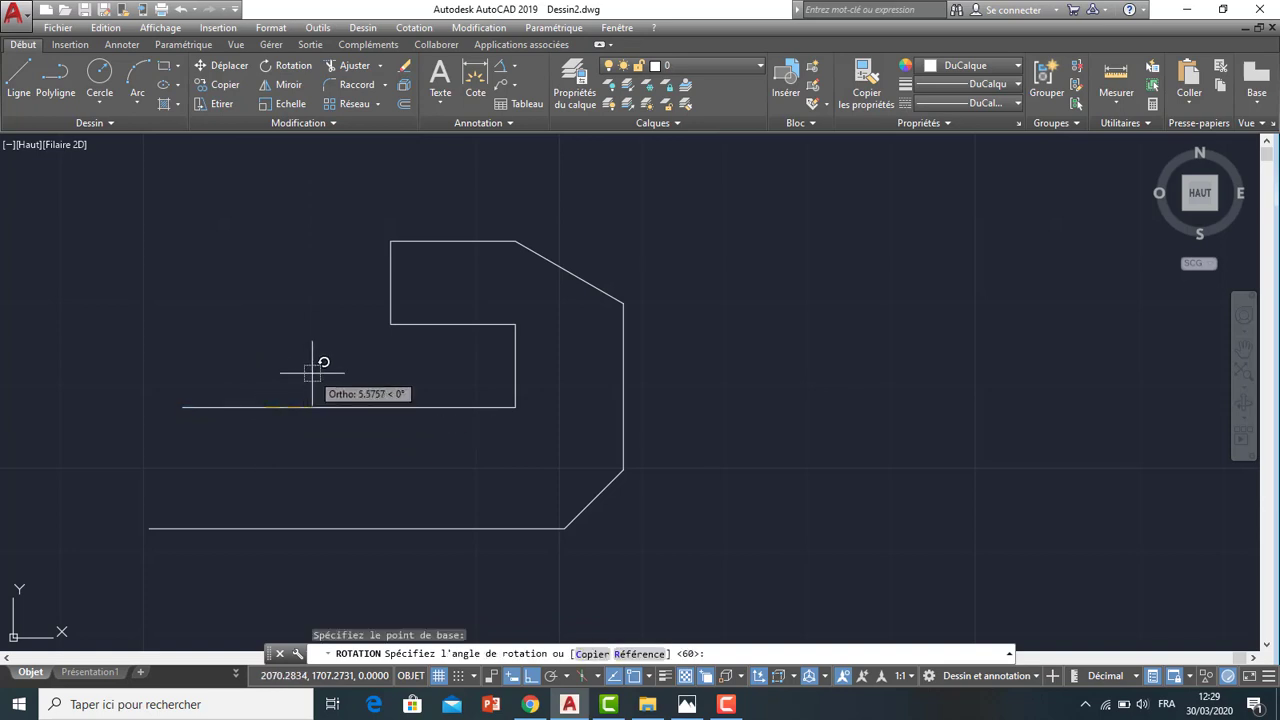
text(45)
key(Return)
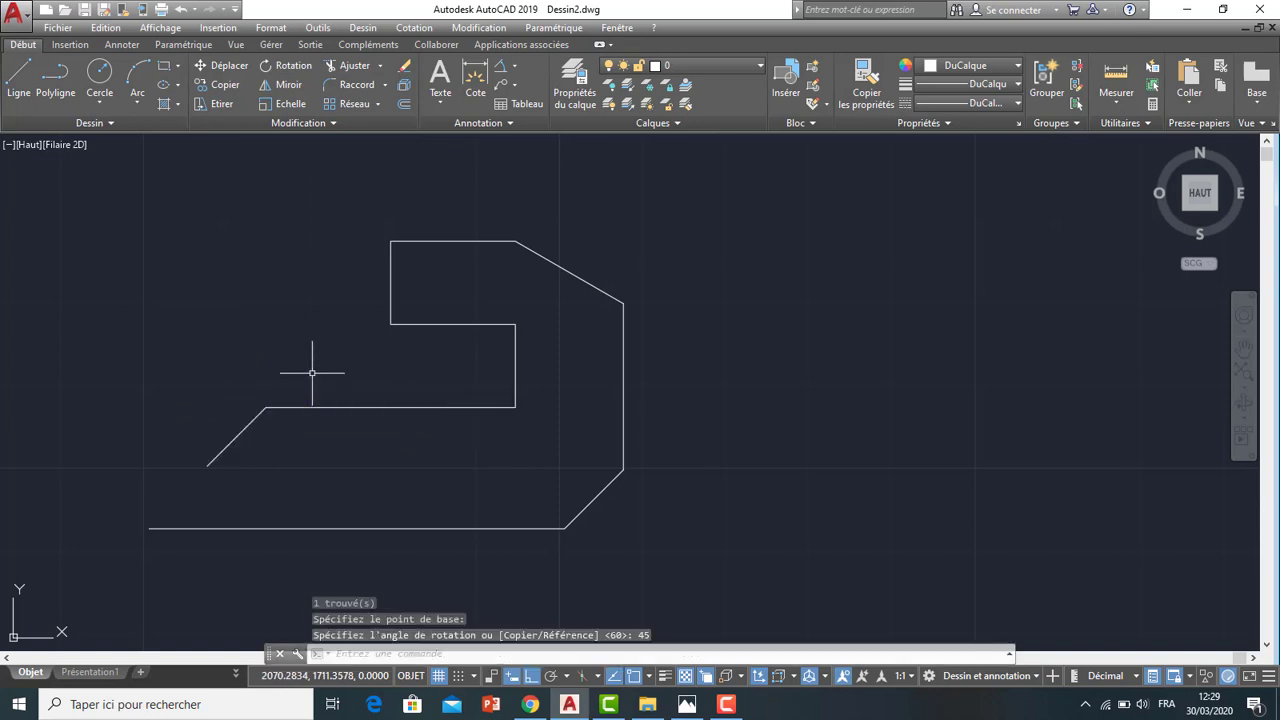
key(ctrl+z)
click(284, 66)
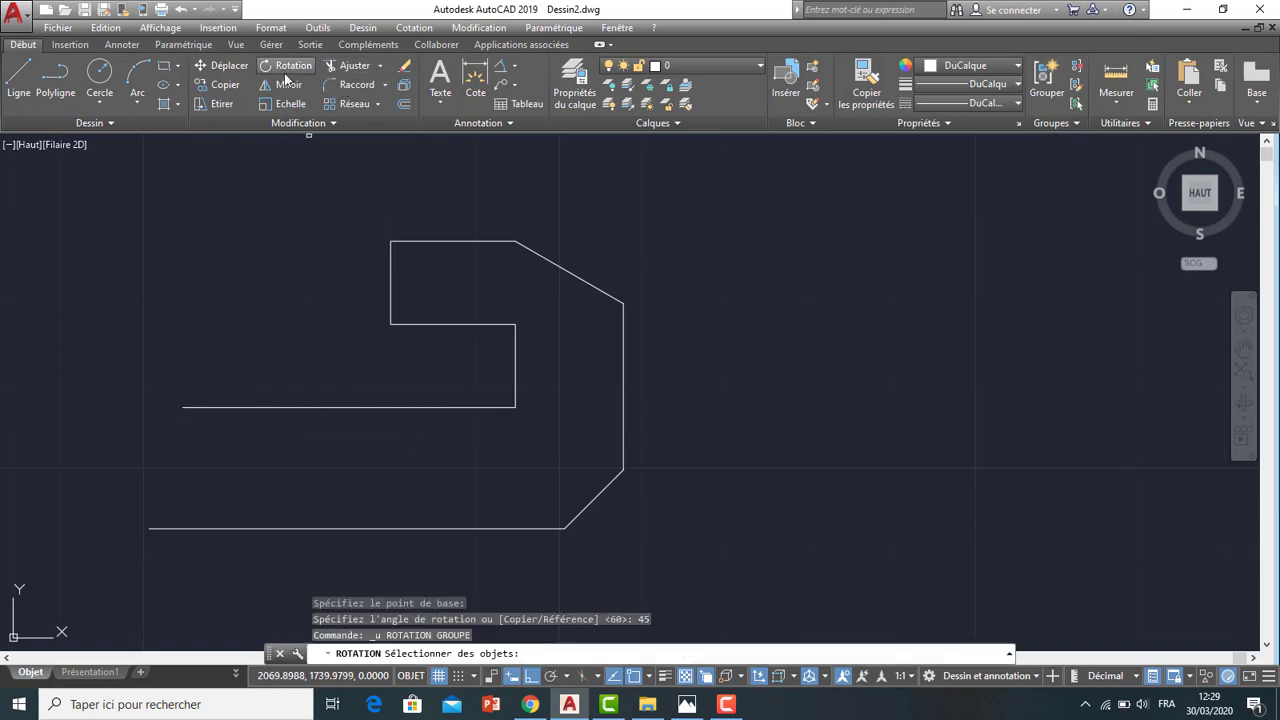
click(210, 407)
key(Return)
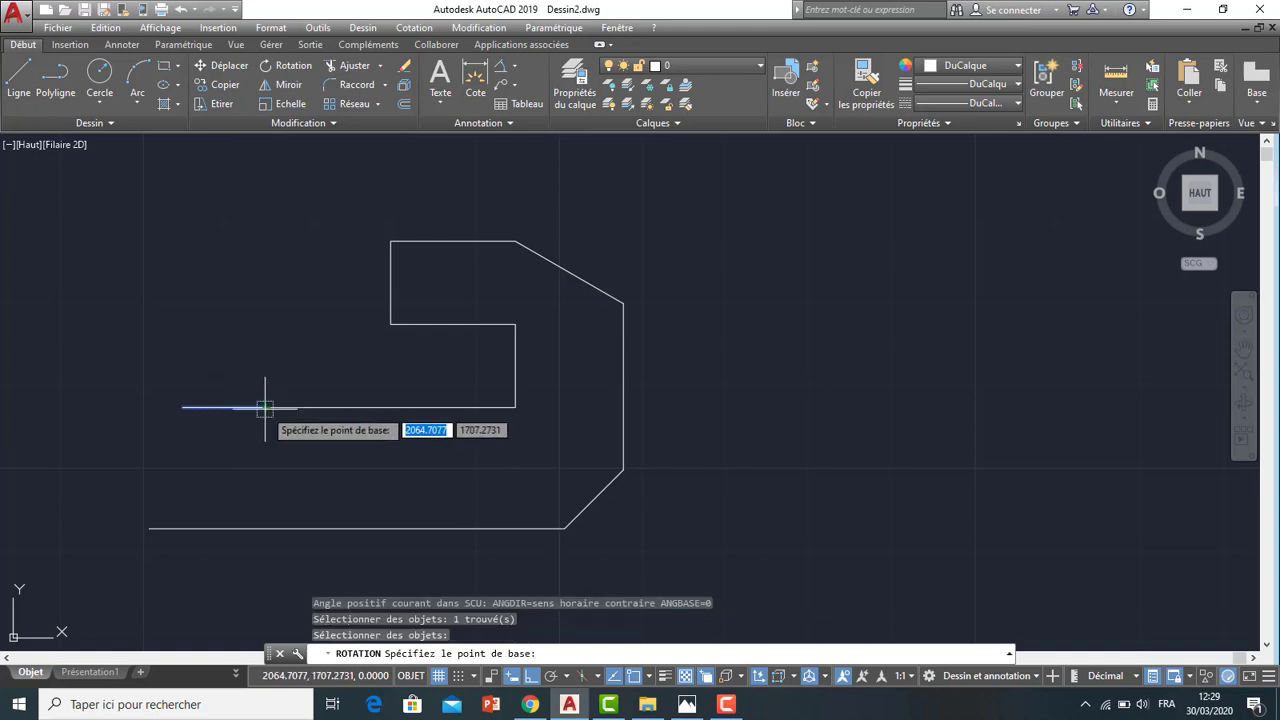
click(265, 407)
text(-45)
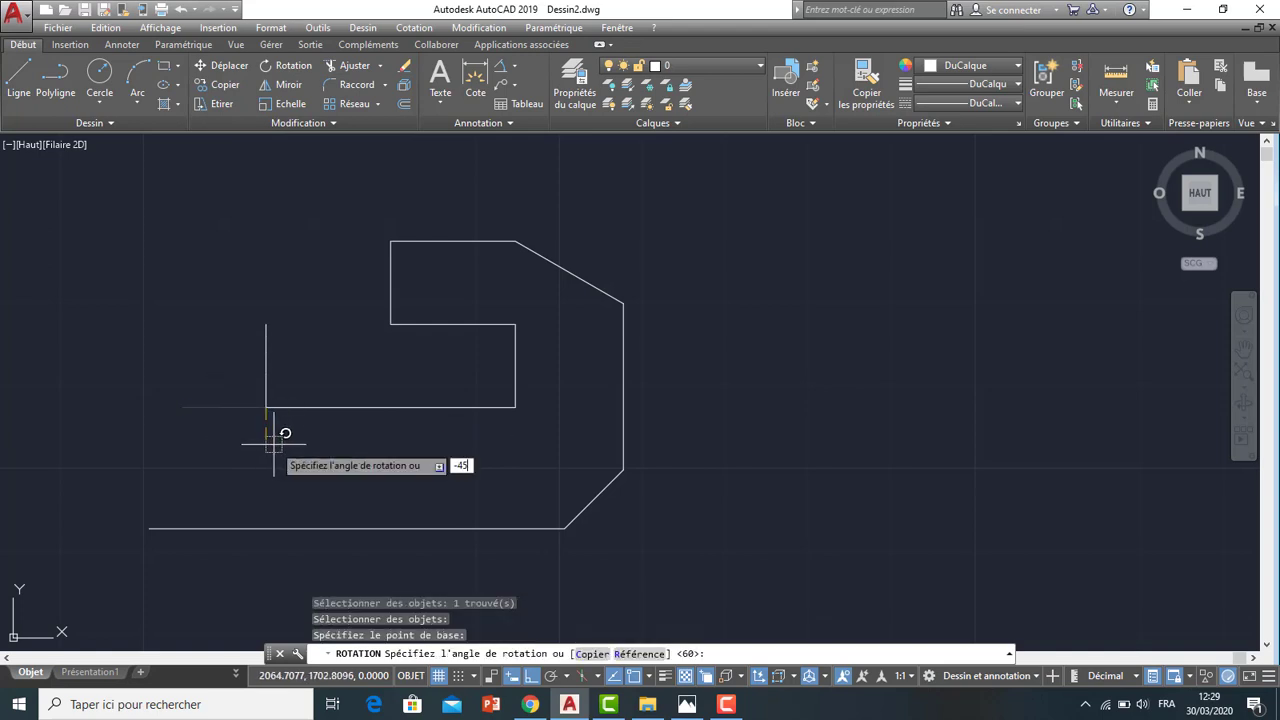
key(Return)
scroll(260, 375, down, 3)
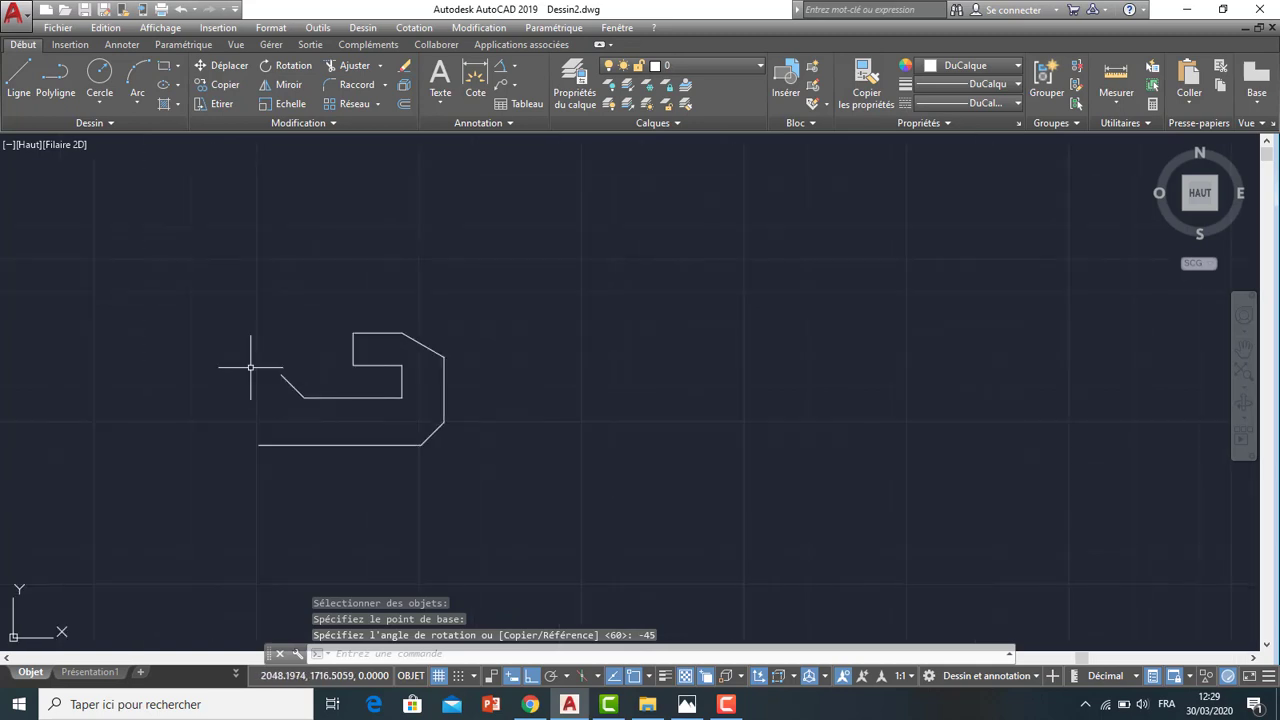
scroll(313, 390, up, 3)
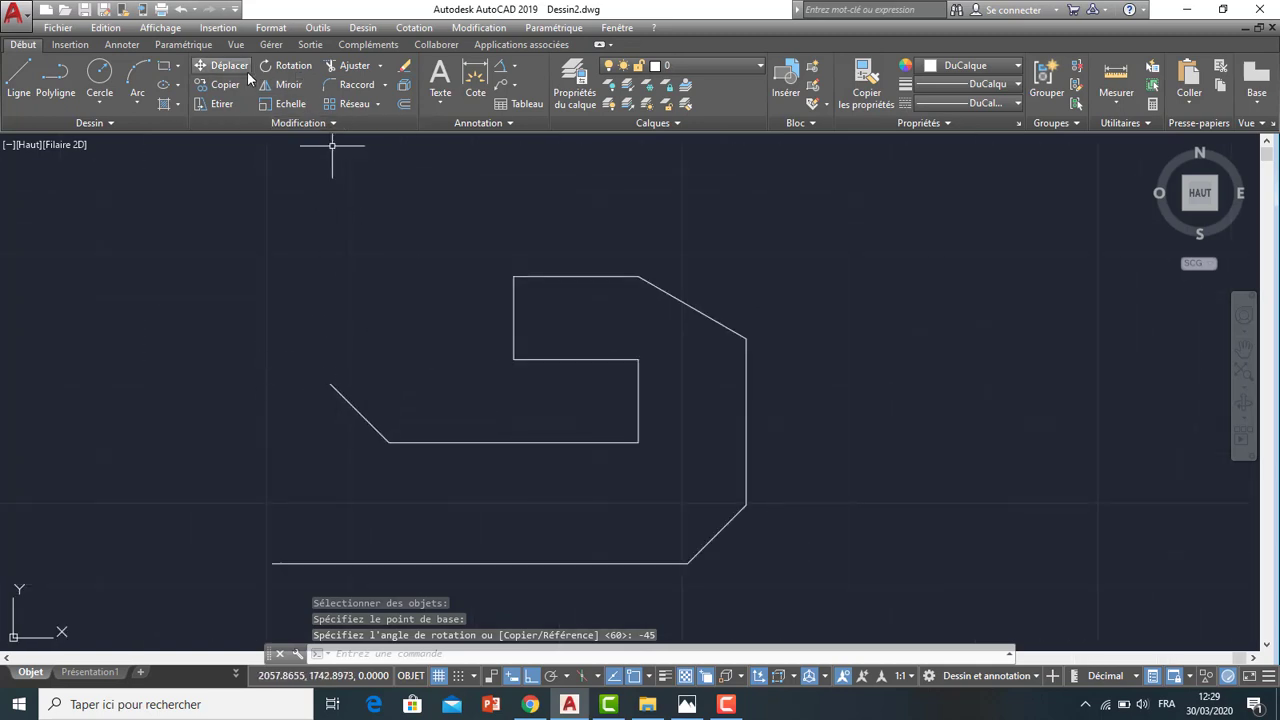
Draw a short leftward edge from the diagonal's top and a vertical edge down to the base line
click(18, 75)
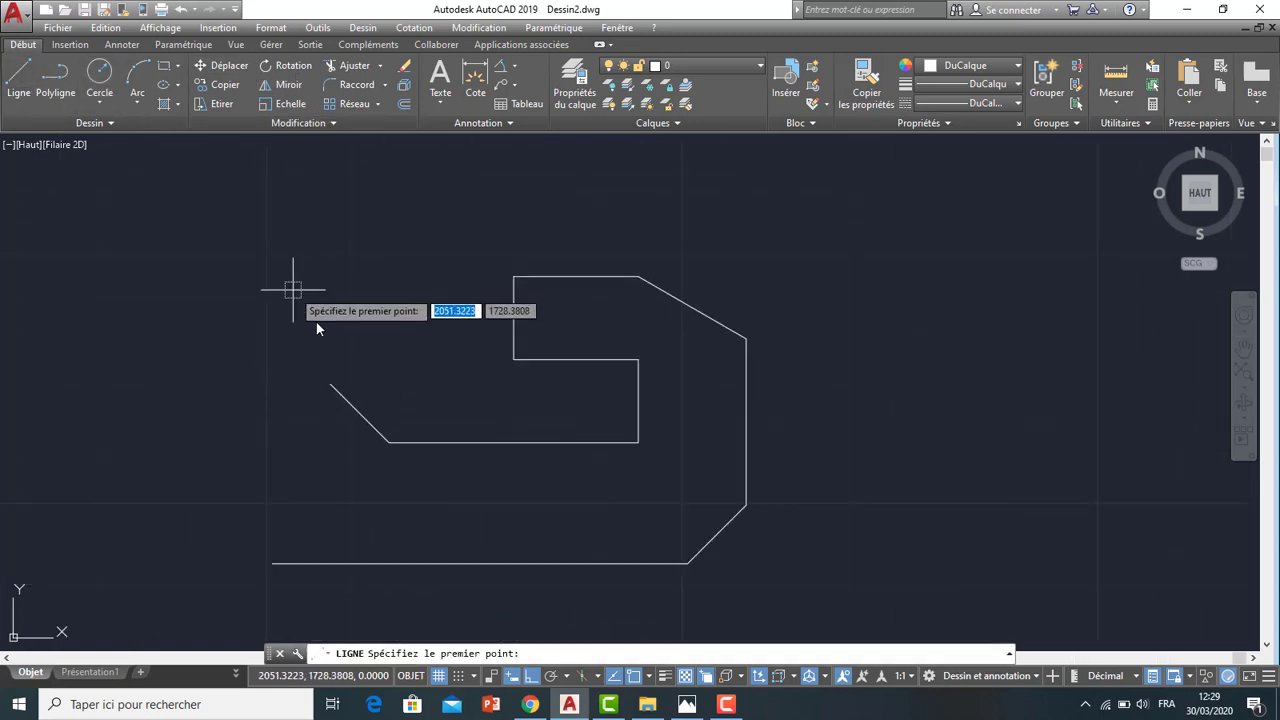
click(330, 383)
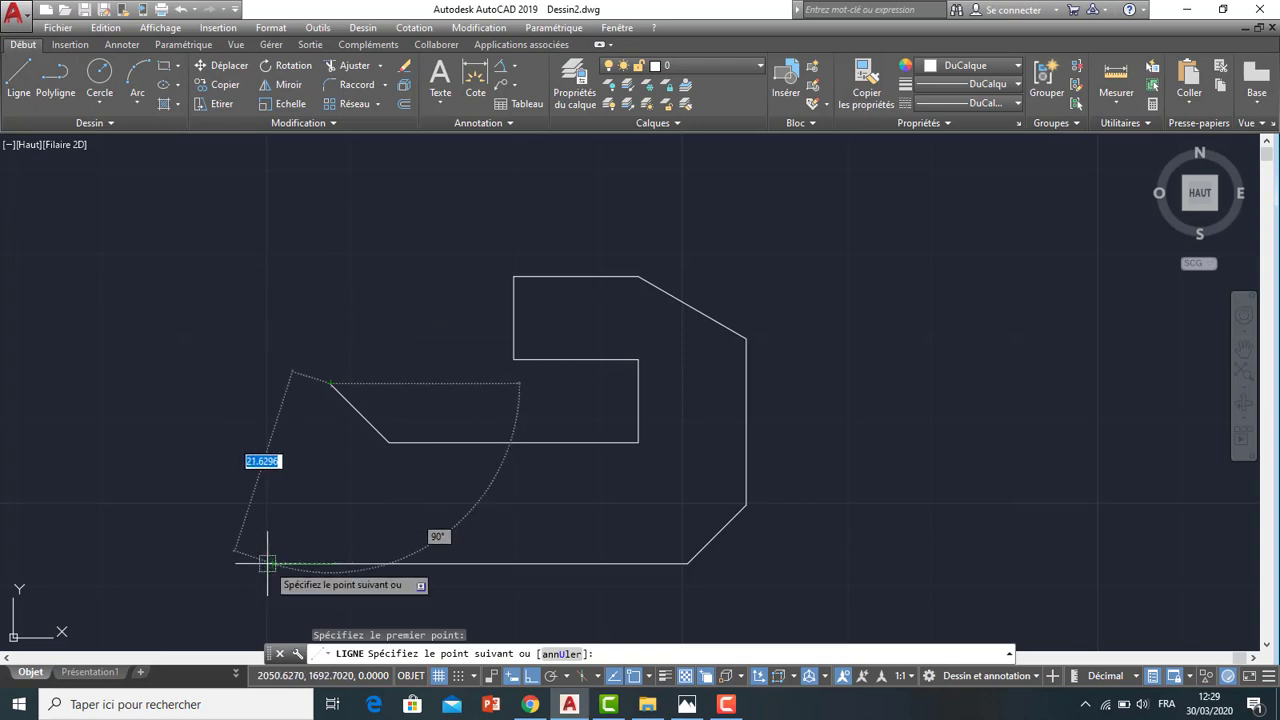
click(272, 383)
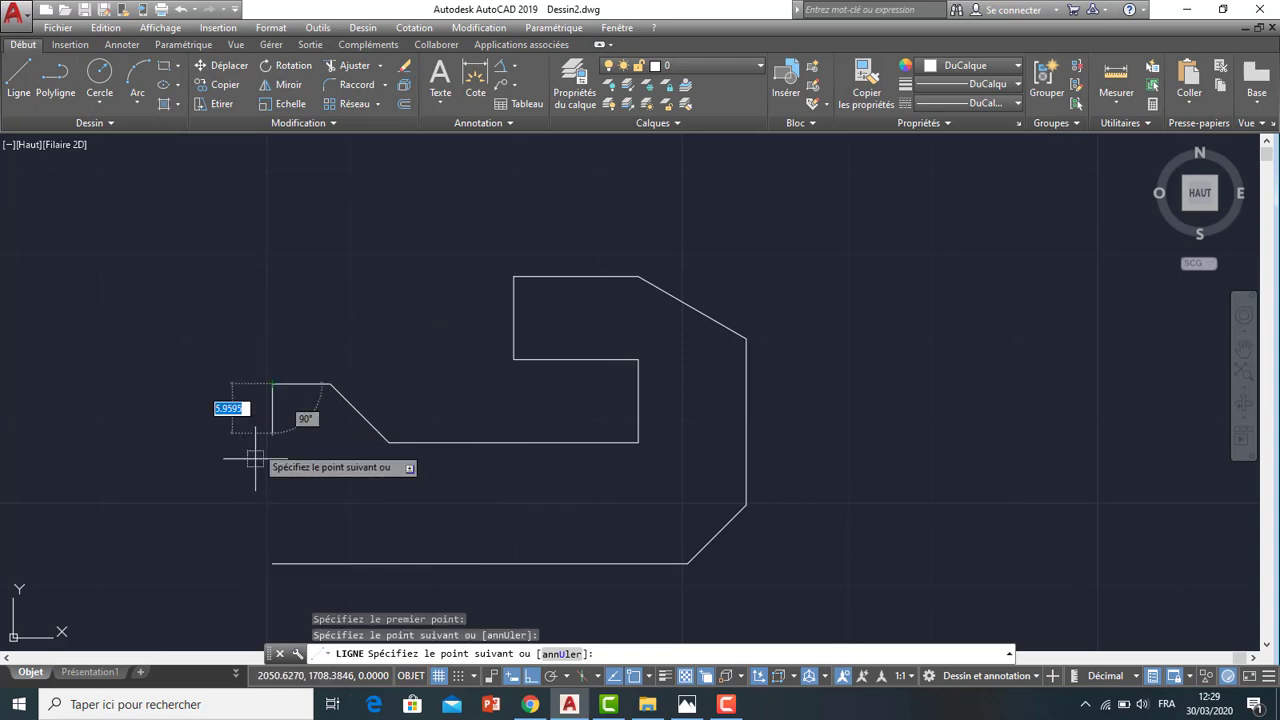
click(272, 563)
key(Return)
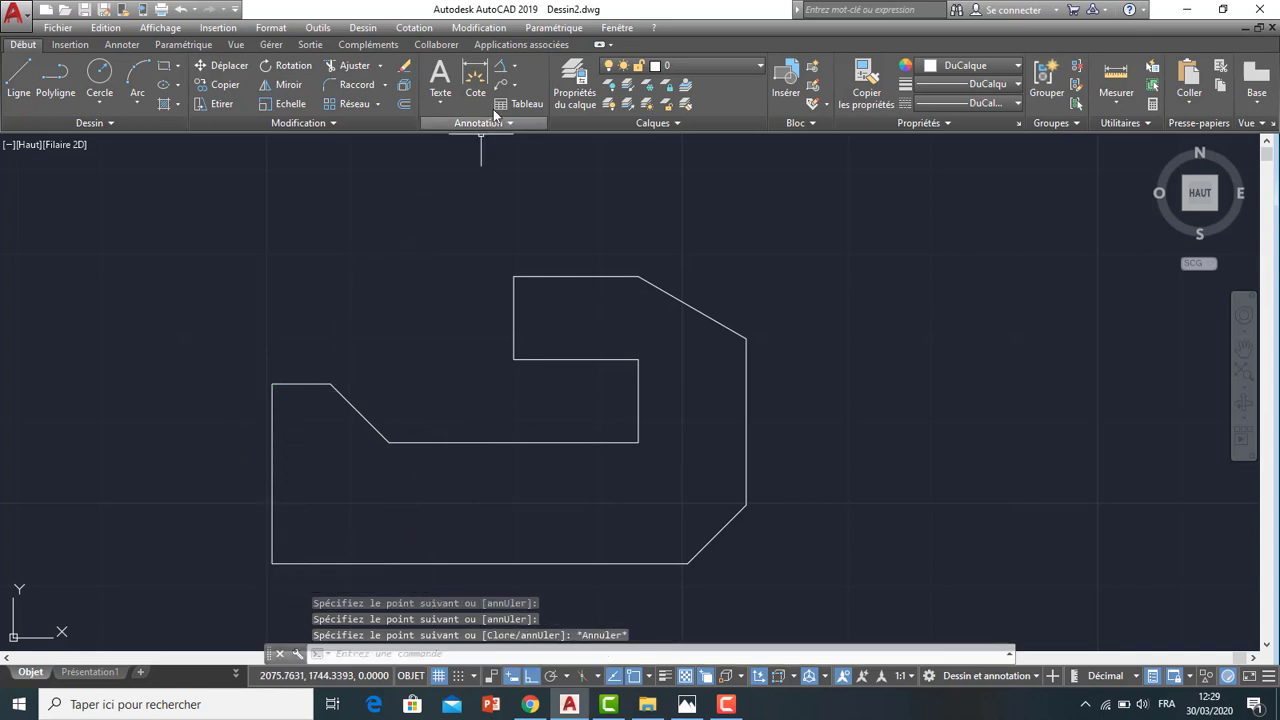
click(500, 65)
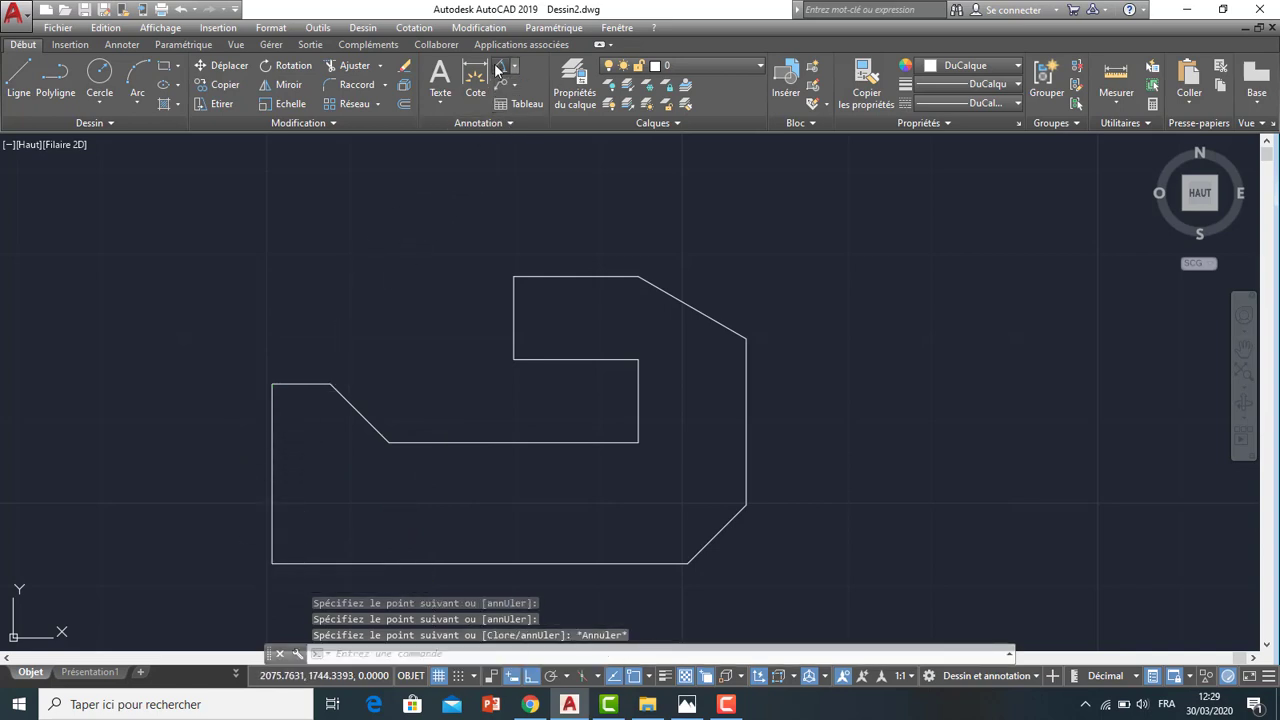
Place a 135° angular dimension between the diagonal and the 30-unit edge, then compare with the reference
click(367, 424)
click(411, 443)
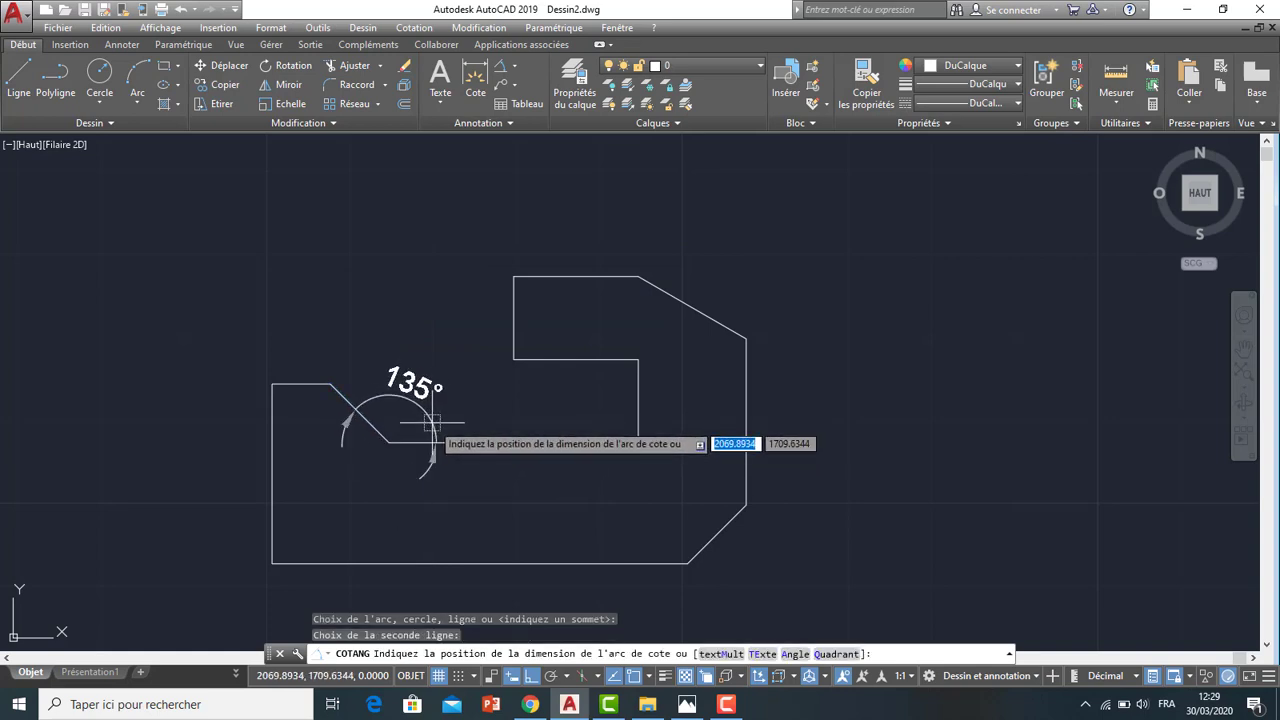
click(432, 422)
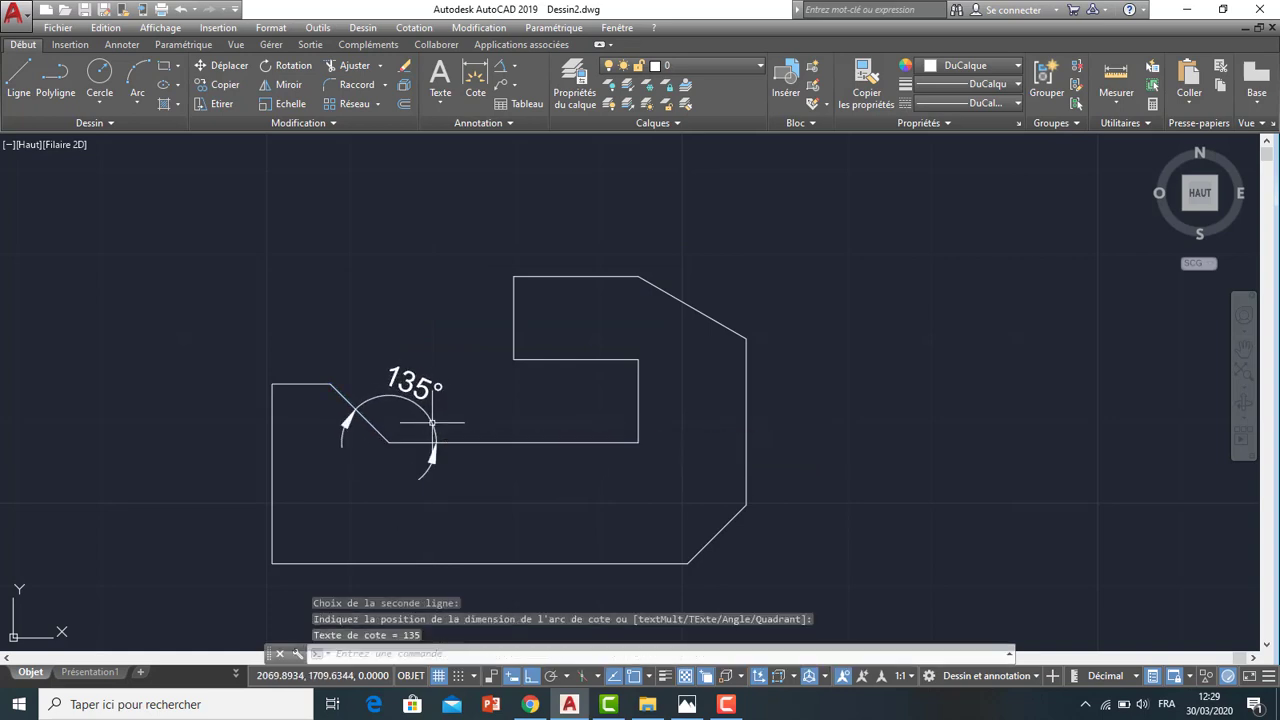
click(684, 705)
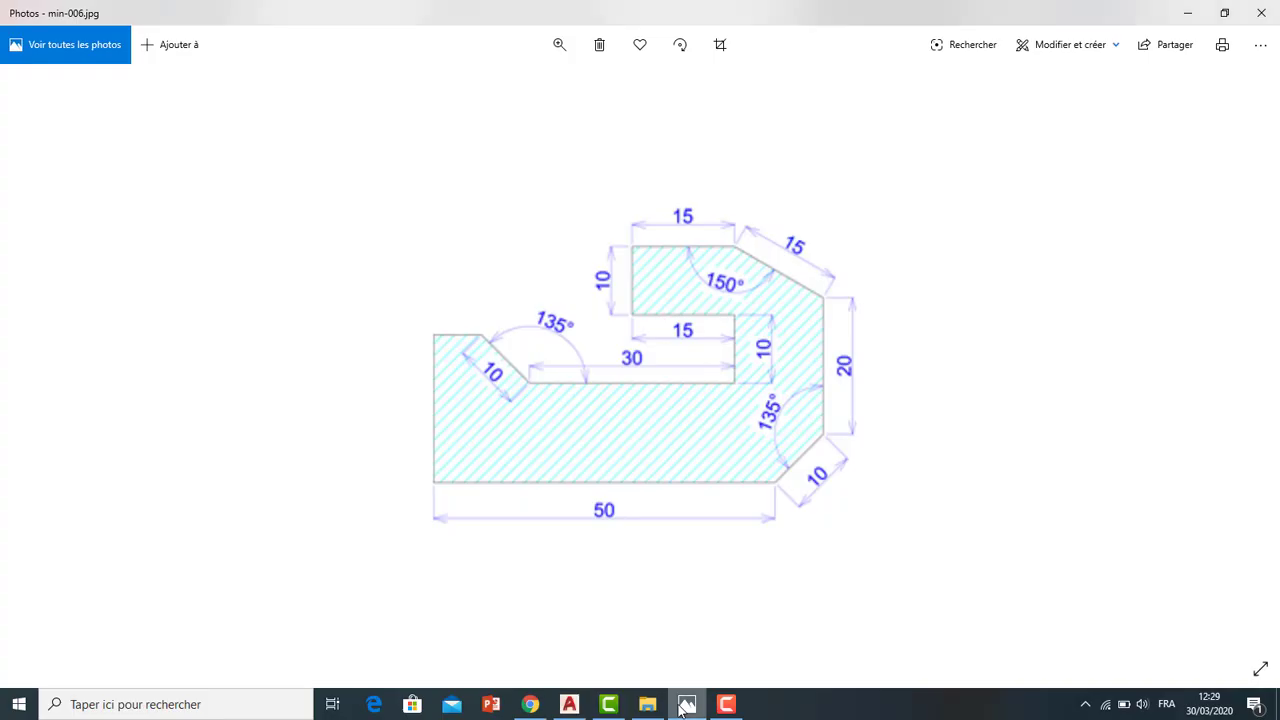
click(570, 705)
scroll(430, 320, down, 2)
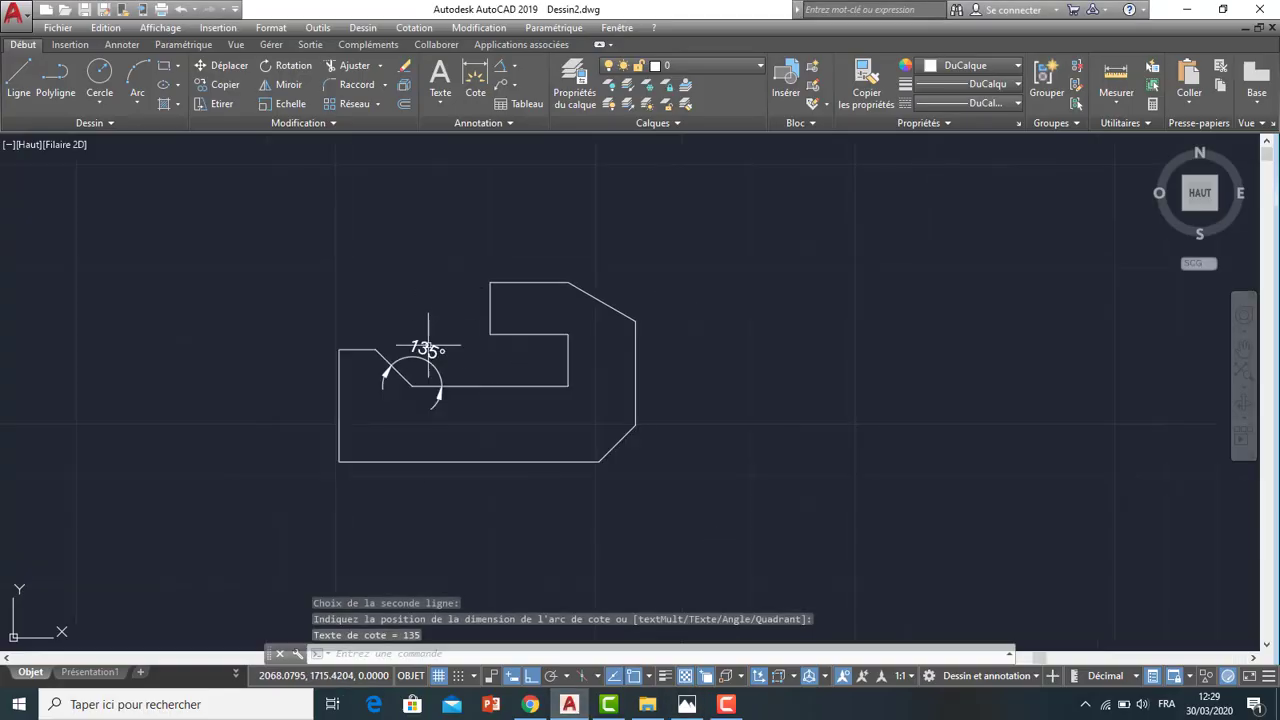
scroll(438, 340, up, 4)
Replace the upper chamfer's angle dimension with a new 135° angular dimension above the corner
click(438, 340)
click(405, 352)
key(Delete)
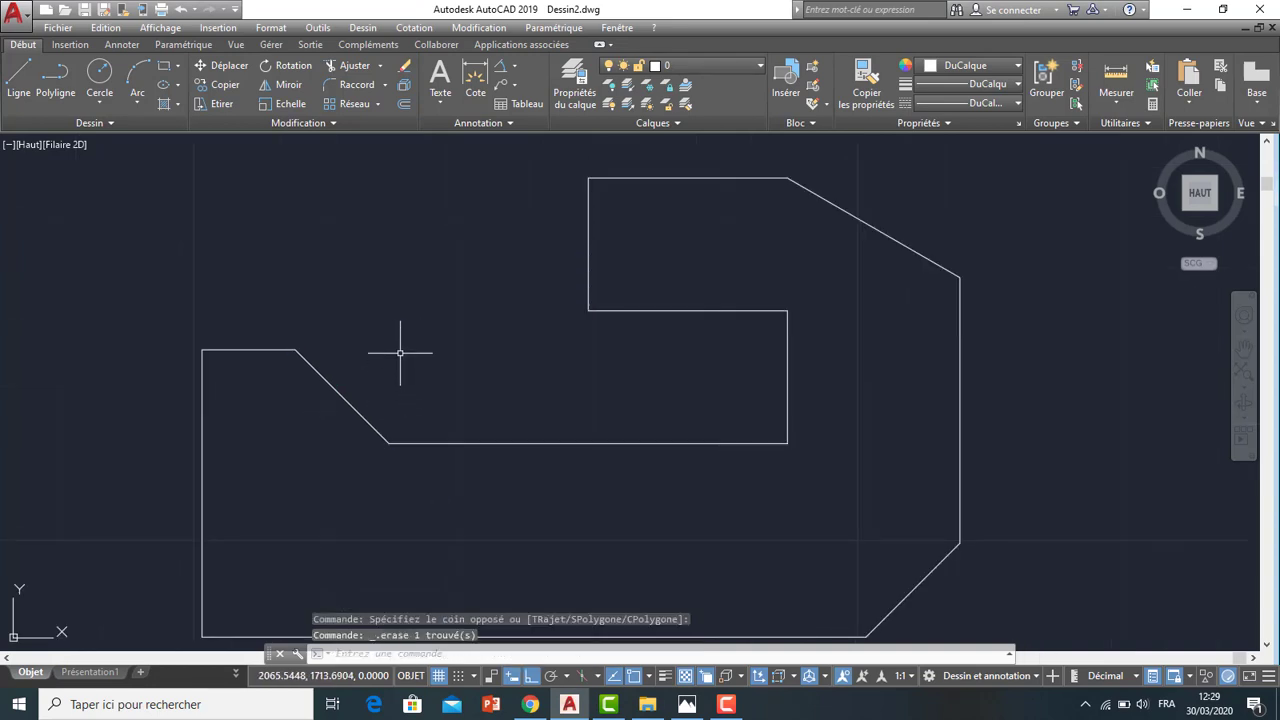
click(516, 66)
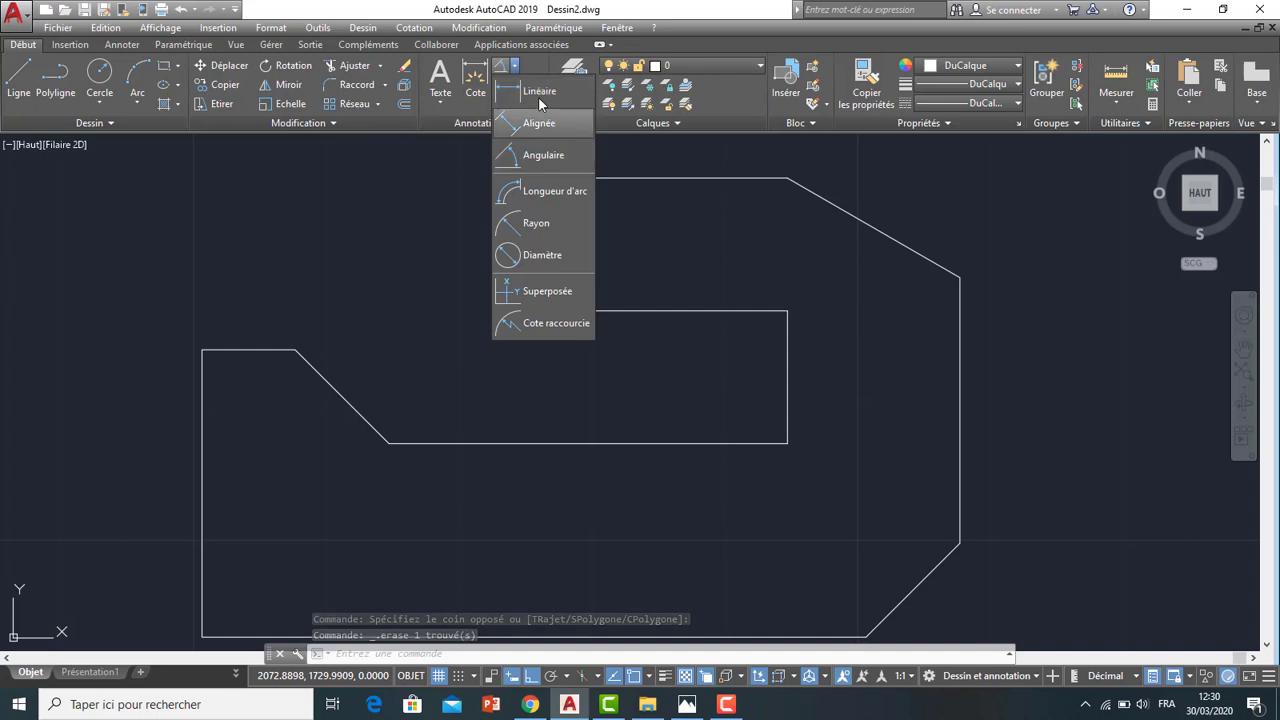
click(542, 158)
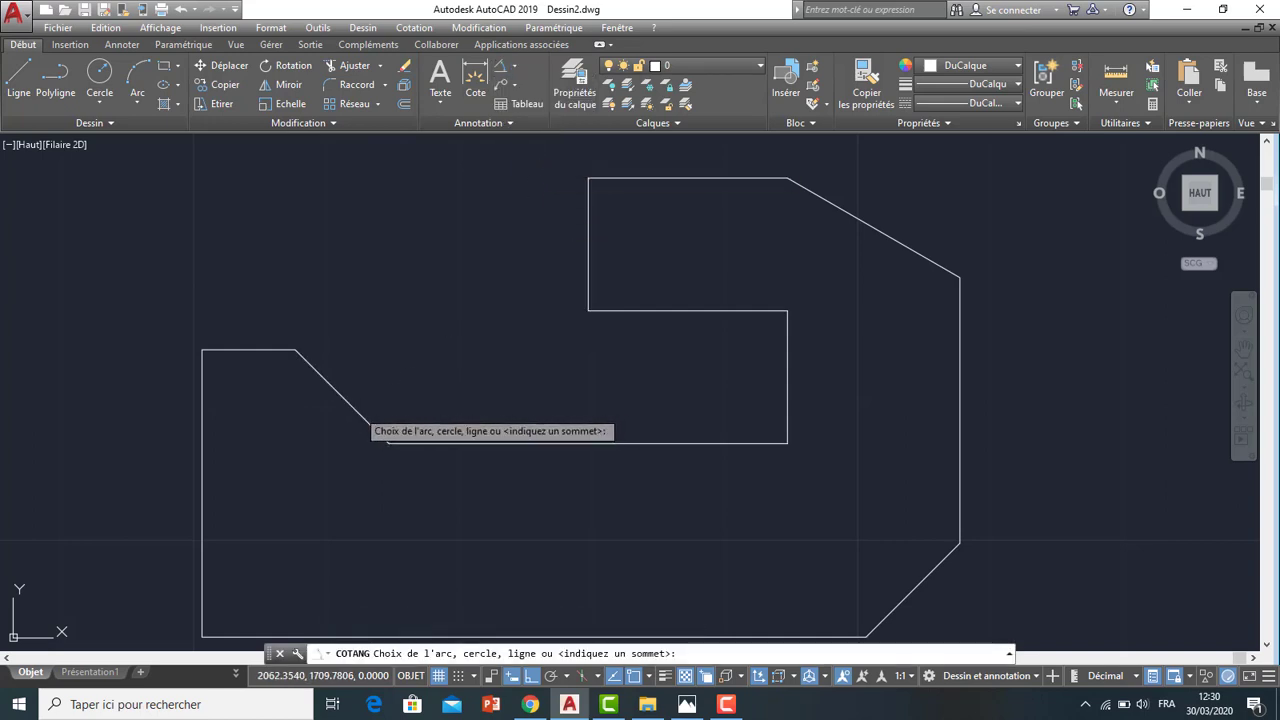
click(366, 421)
click(441, 441)
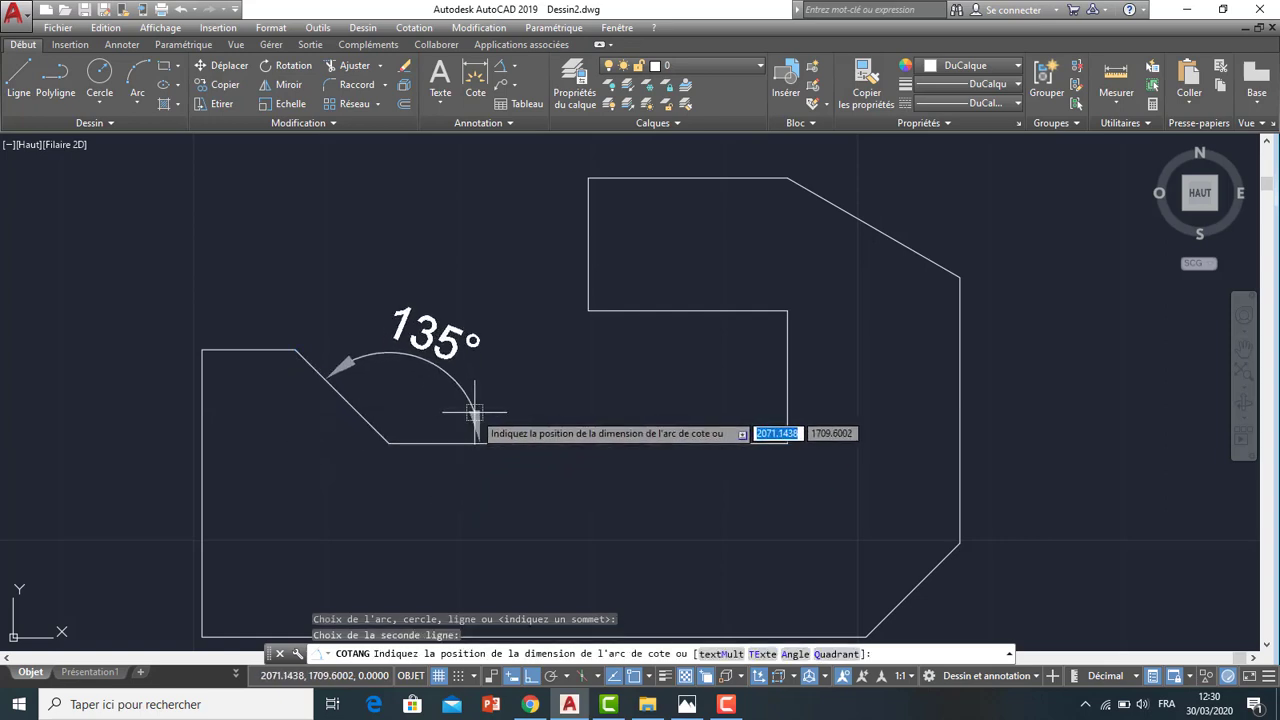
click(480, 342)
scroll(480, 342, down, 4)
scroll(473, 346, up, 4)
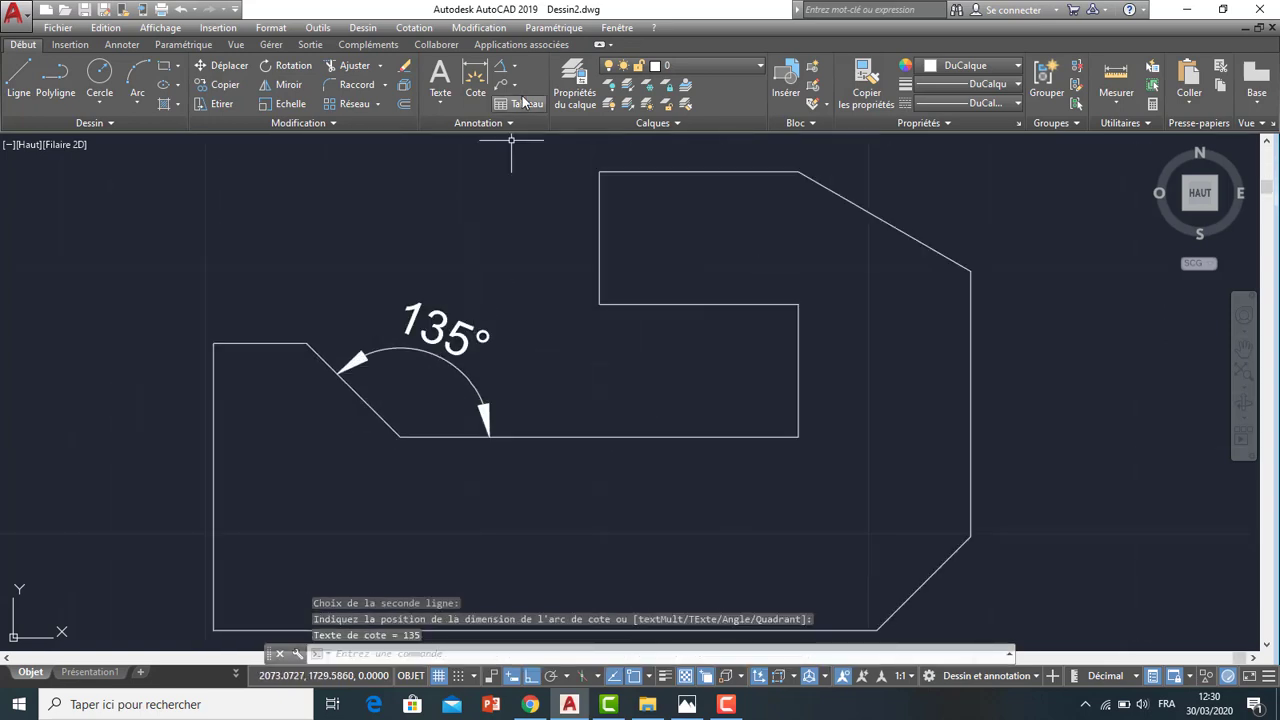
Add a 135° angular dimension inside the lower-right chamfer corner
click(506, 72)
scroll(643, 451, down, 3)
middle_drag(643, 451, 651, 323)
scroll(651, 323, up, 2)
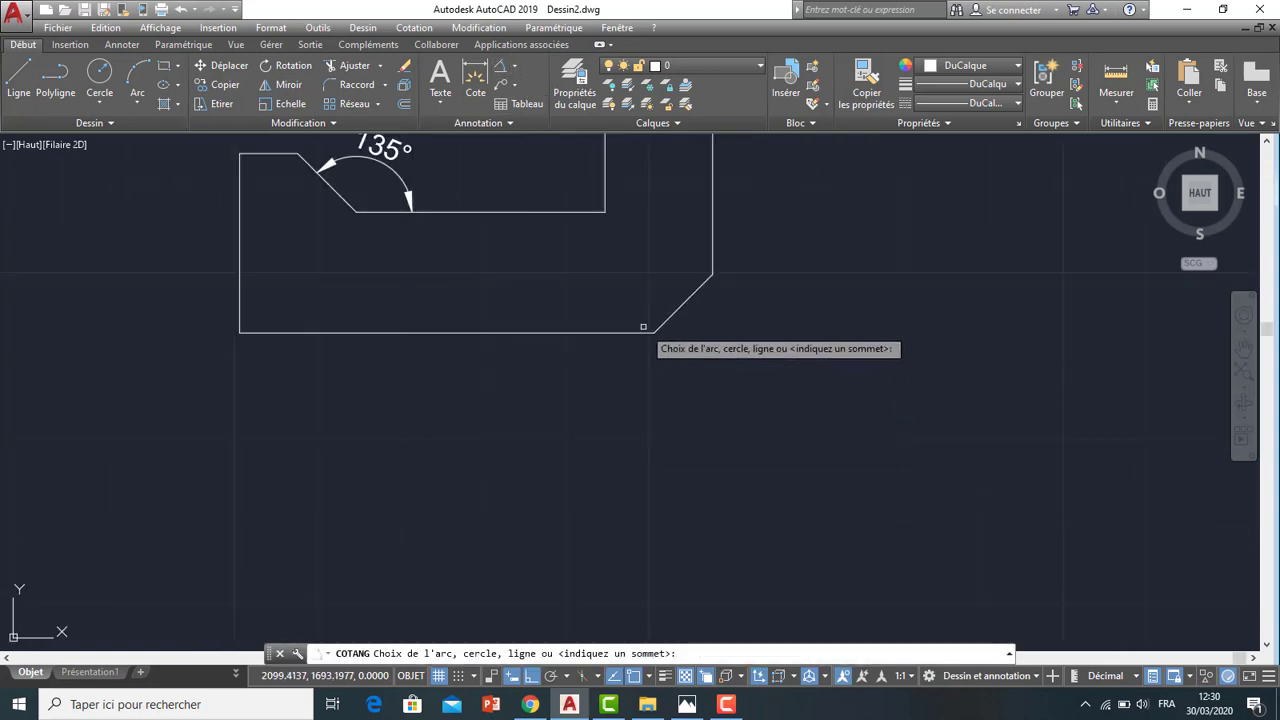
click(636, 332)
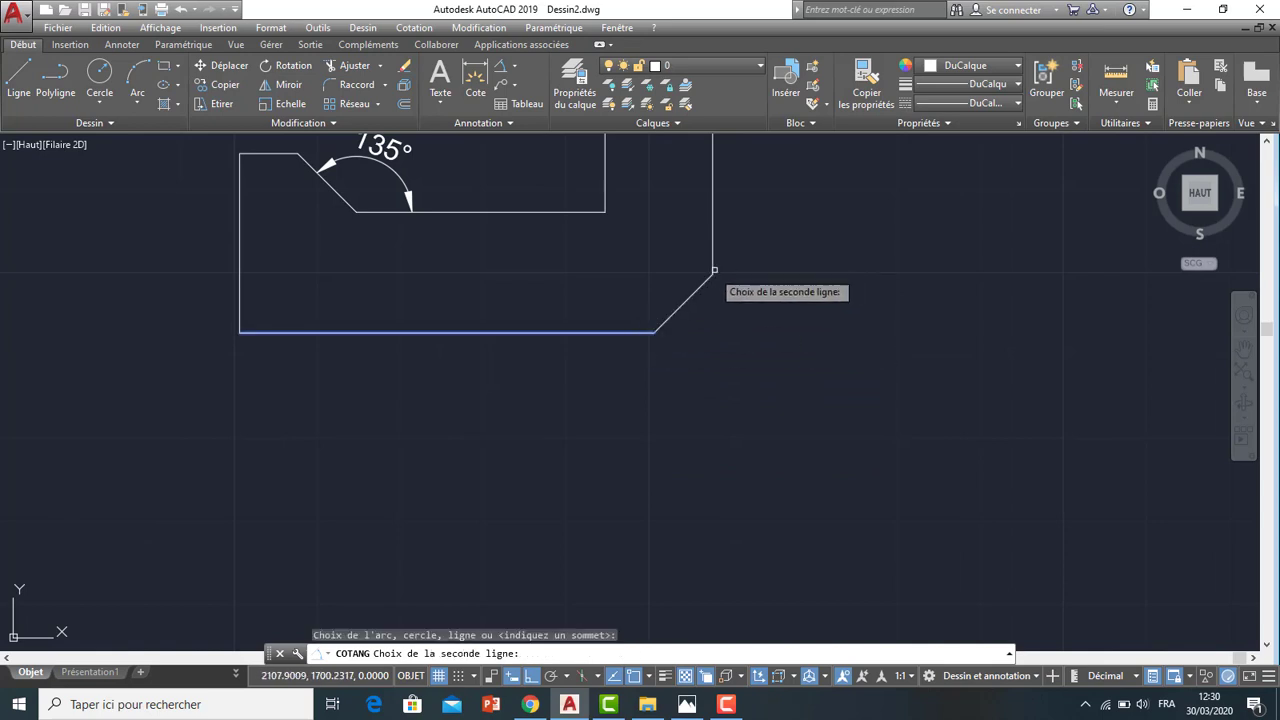
key(Escape)
click(506, 72)
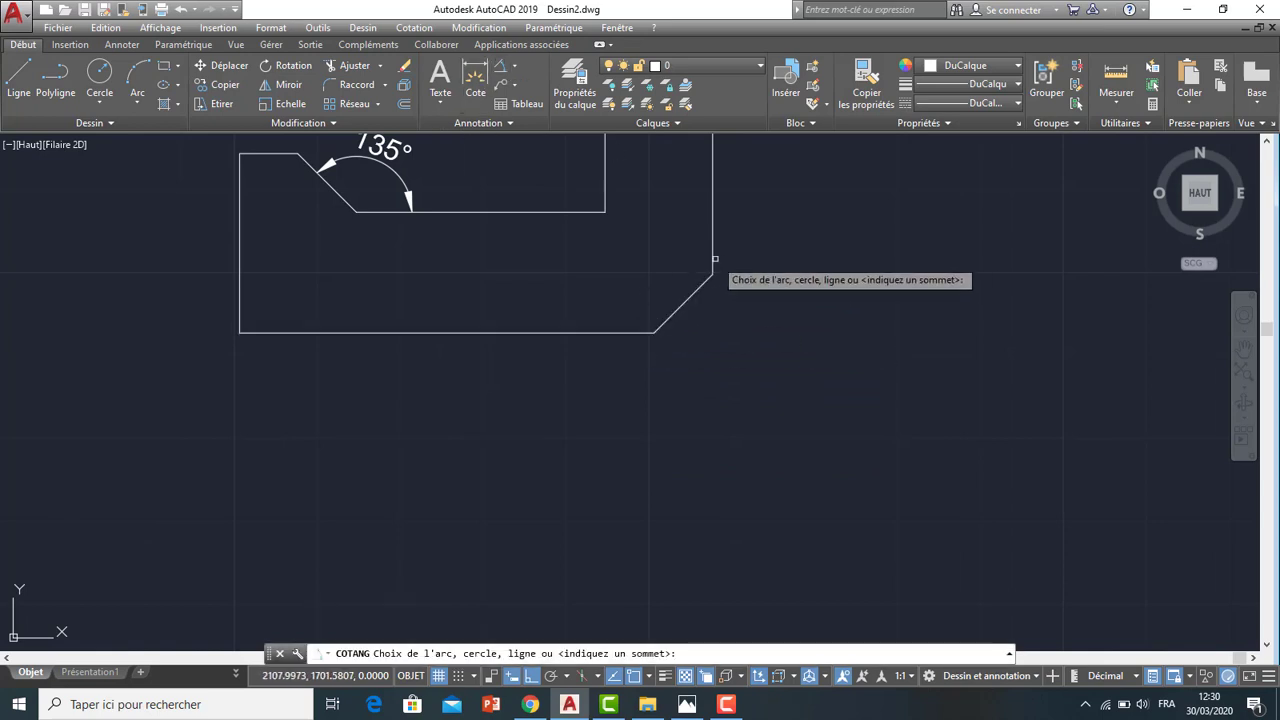
click(713, 262)
click(700, 287)
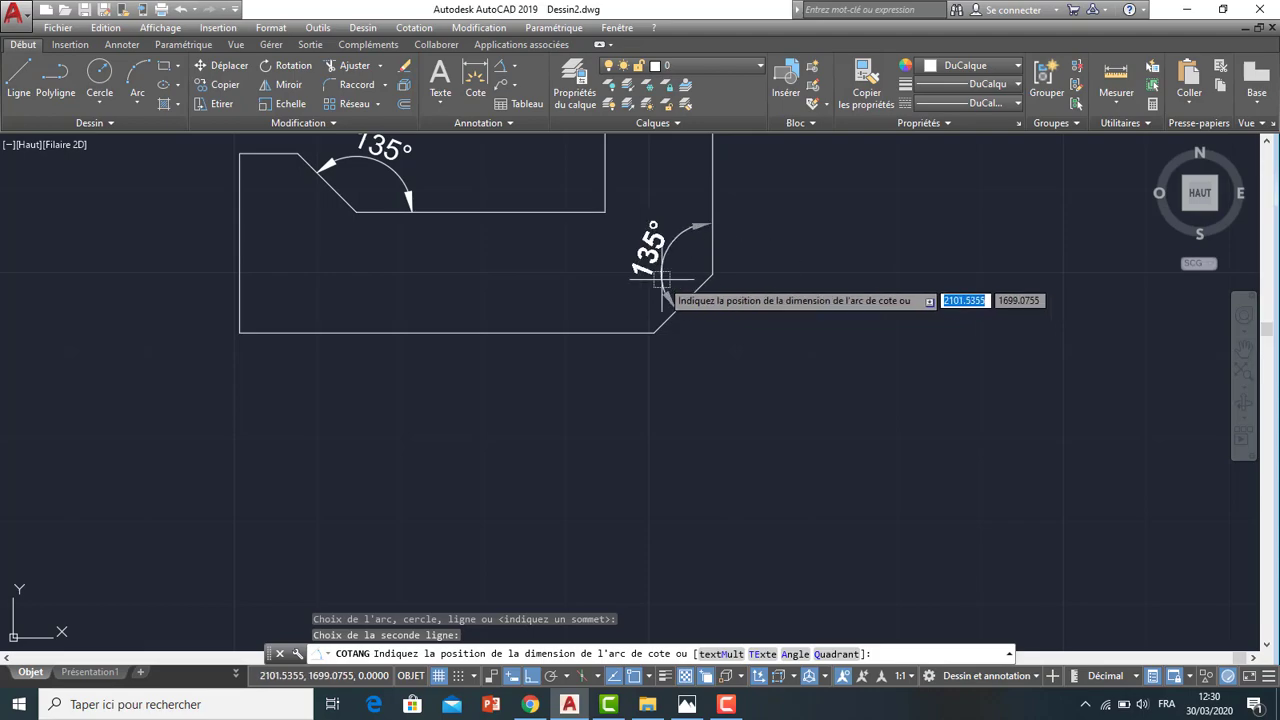
click(661, 275)
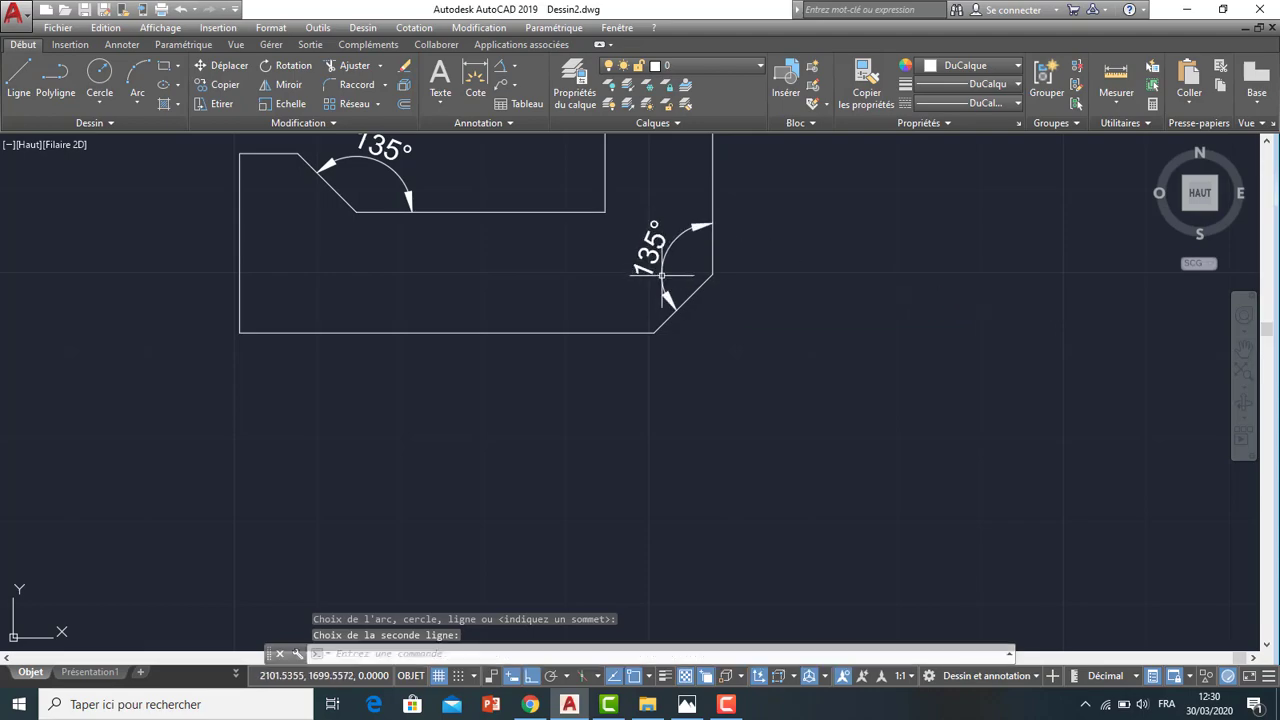
Add a 150° angular dimension between the upper block's top edge and the slanted edge
click(685, 706)
click(570, 700)
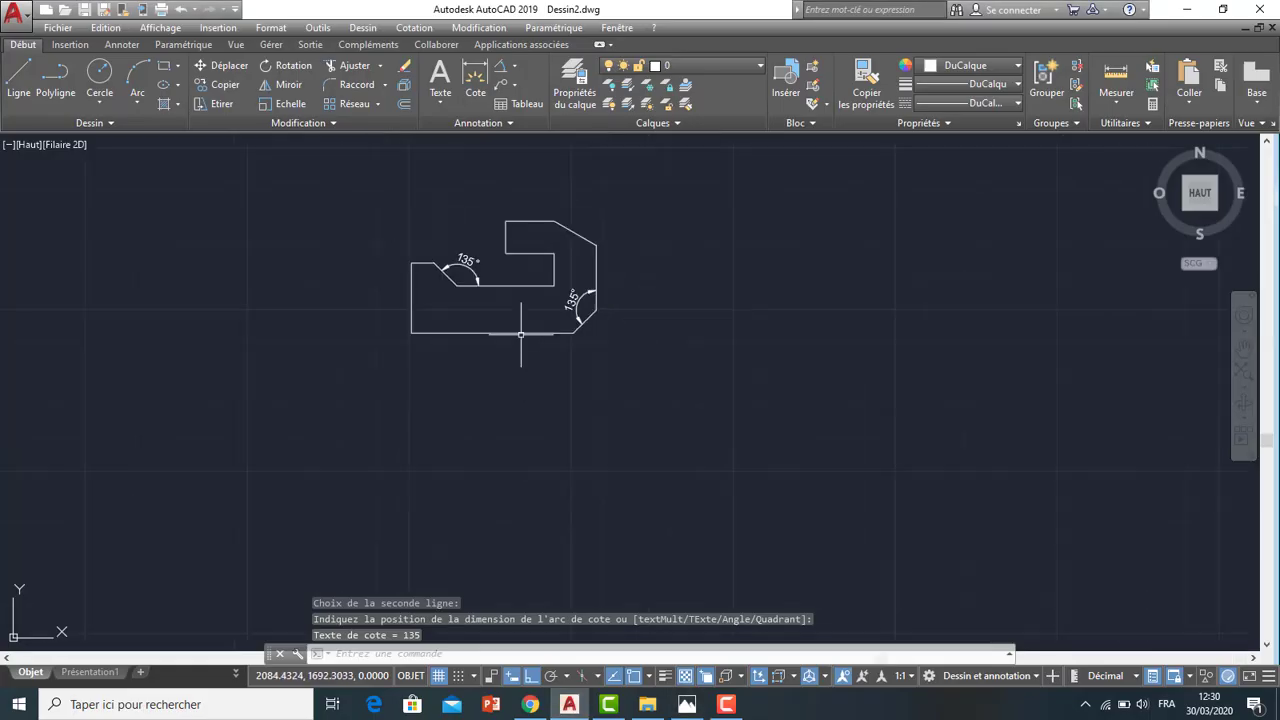
scroll(554, 221, up, 4)
key(Return)
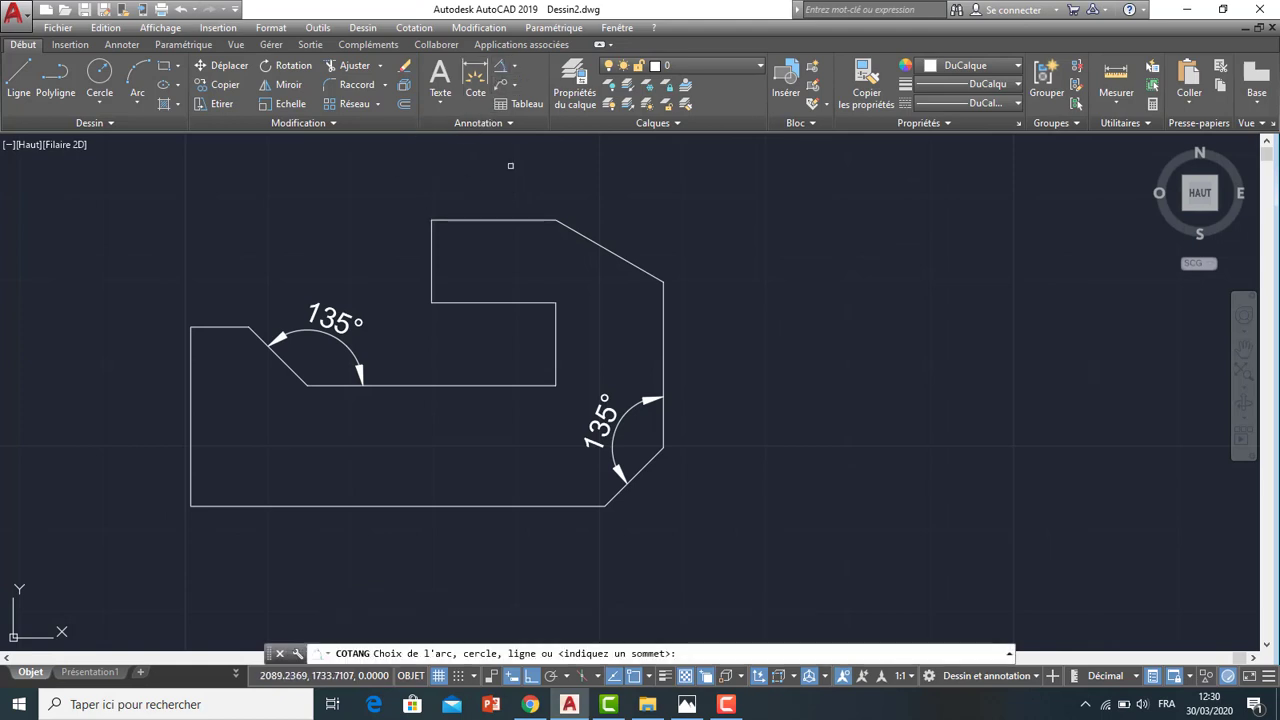
click(517, 219)
click(580, 233)
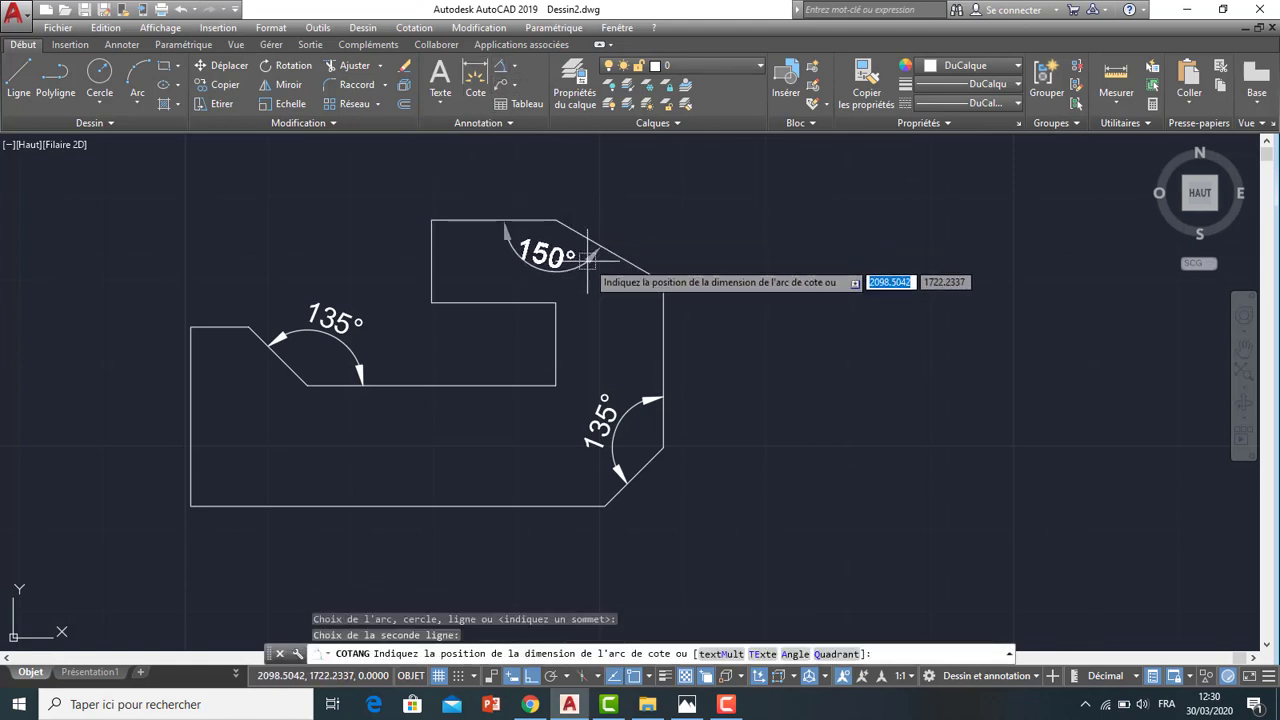
click(588, 256)
scroll(588, 256, down, 3)
scroll(549, 292, up, 3)
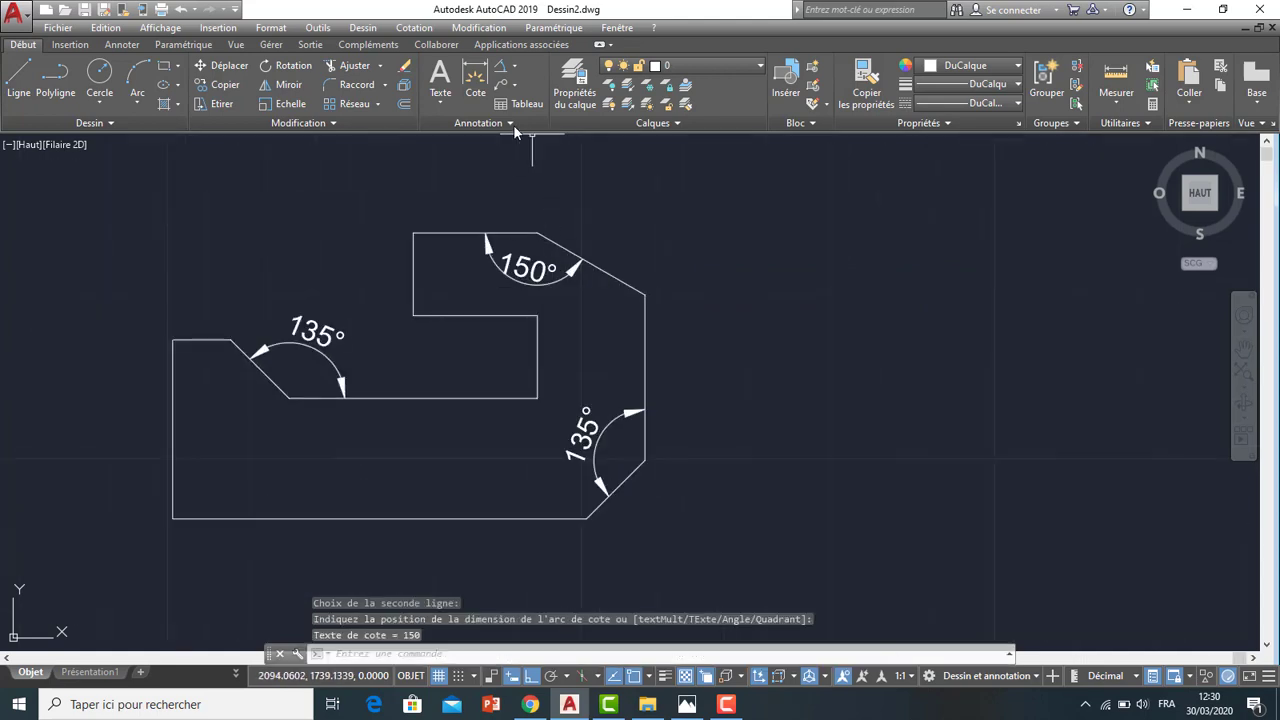
click(516, 66)
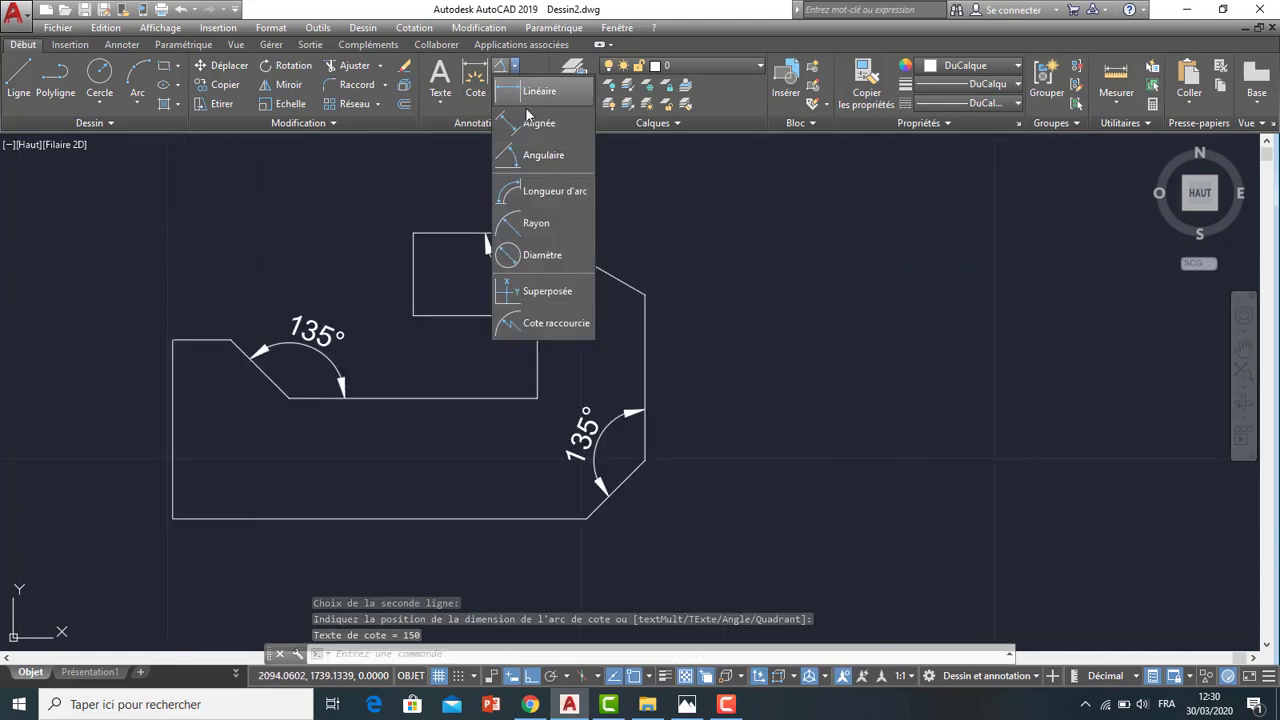
Add a linear 15 dimension above the top edge
click(527, 105)
click(414, 233)
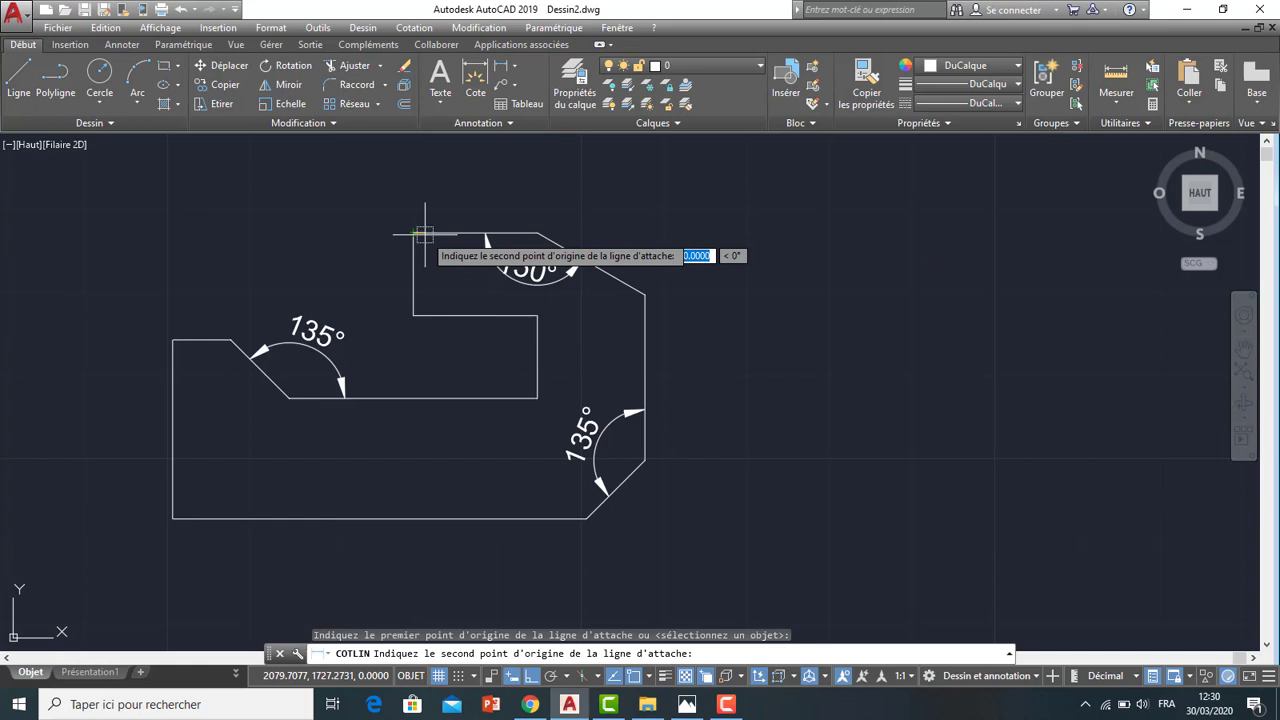
click(538, 233)
click(530, 215)
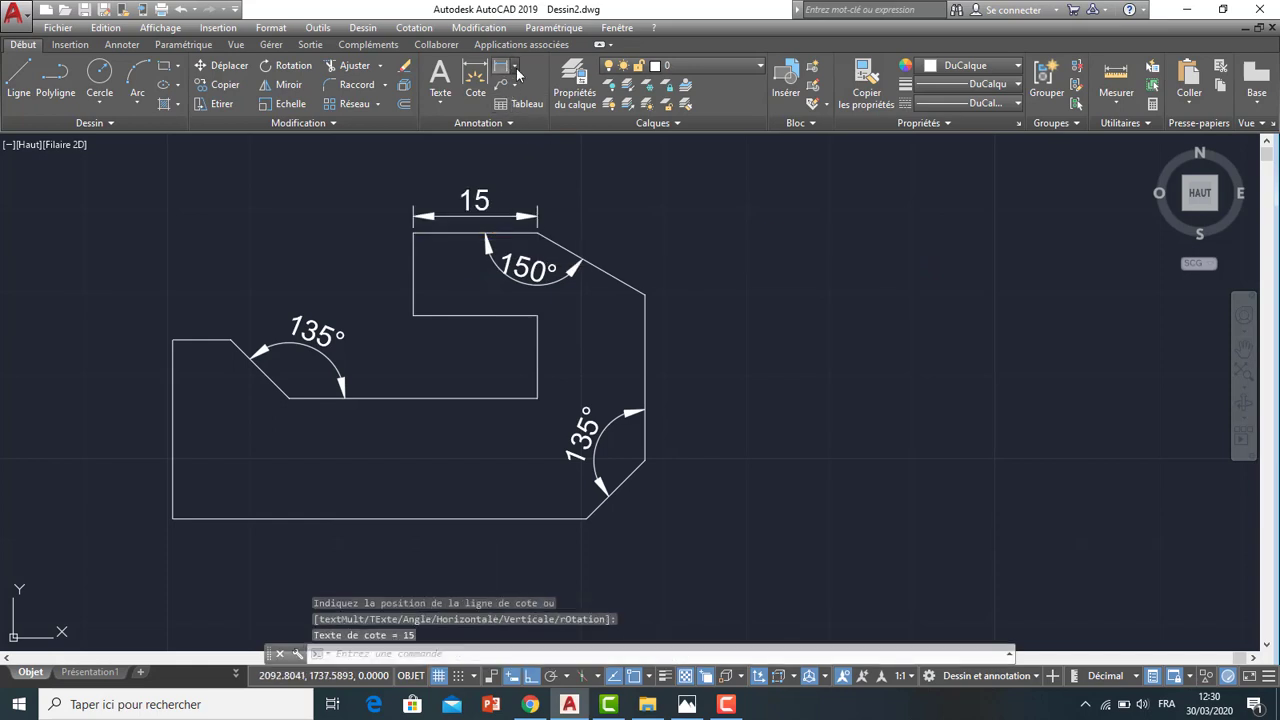
Abandon an angle dimension, then dimension the upper slanted edge with an aligned 15
click(516, 67)
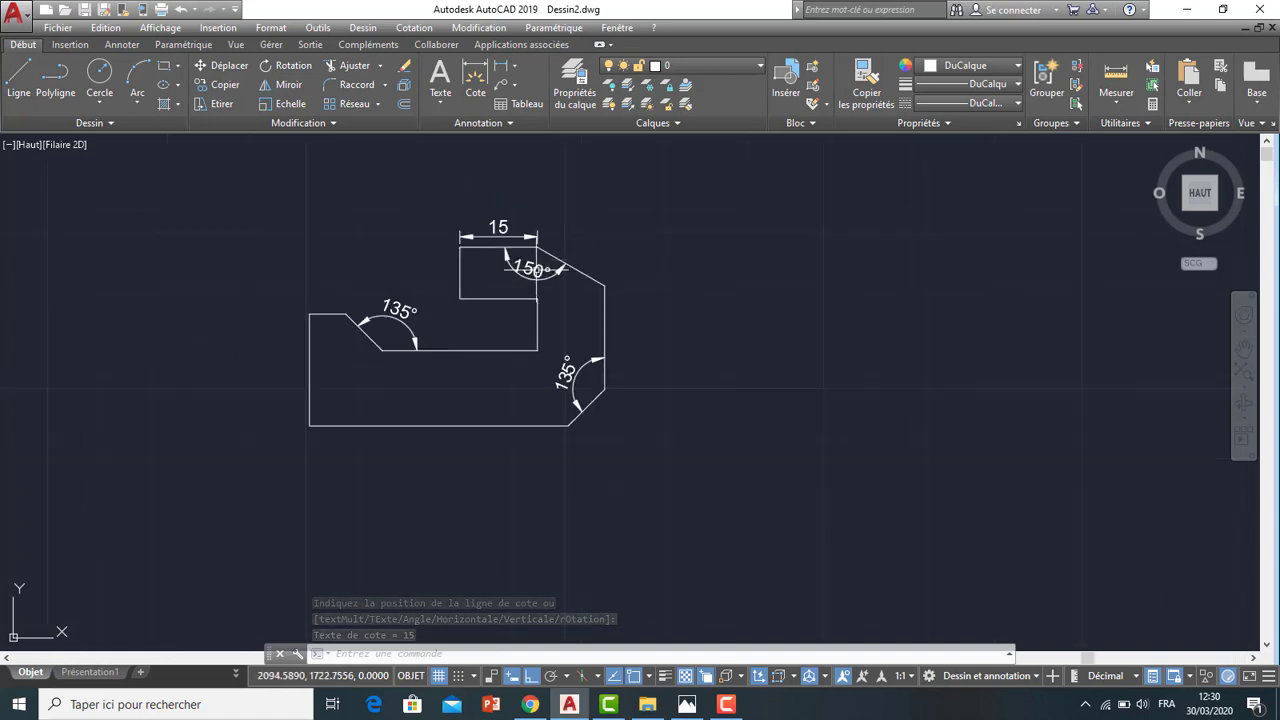
scroll(538, 247, up, 4)
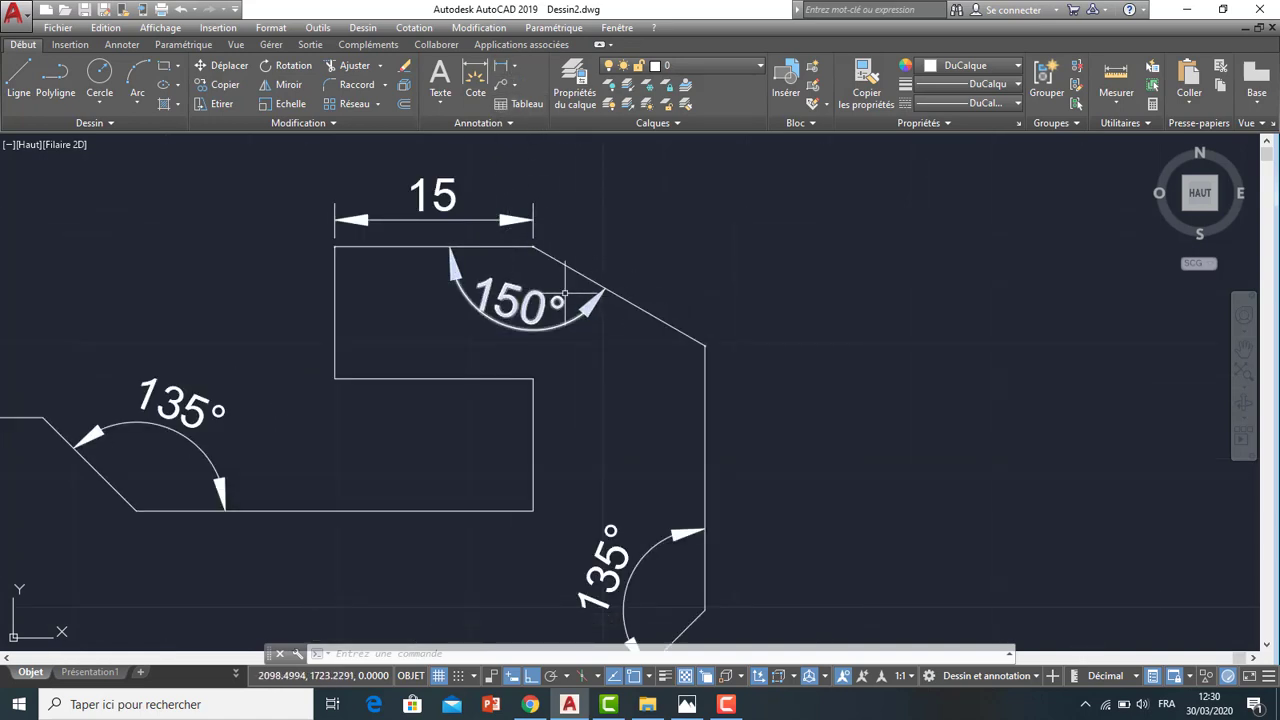
click(518, 66)
click(530, 148)
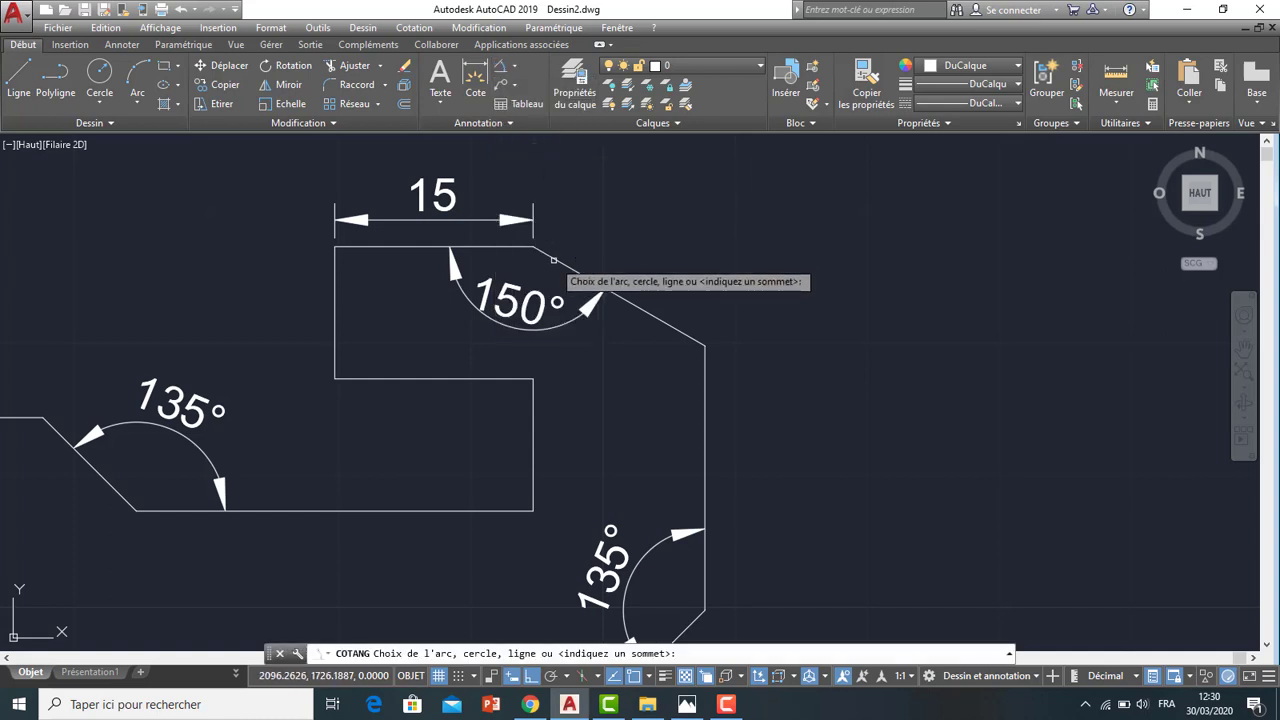
click(556, 259)
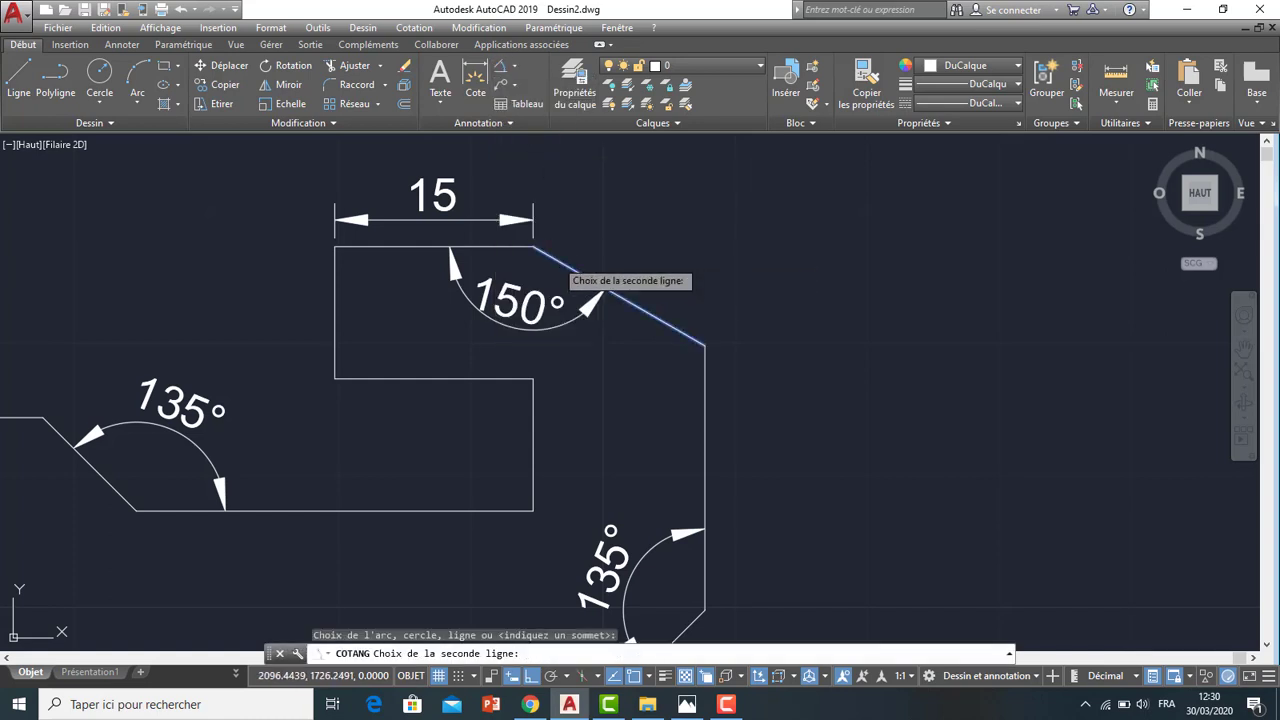
click(505, 66)
click(513, 68)
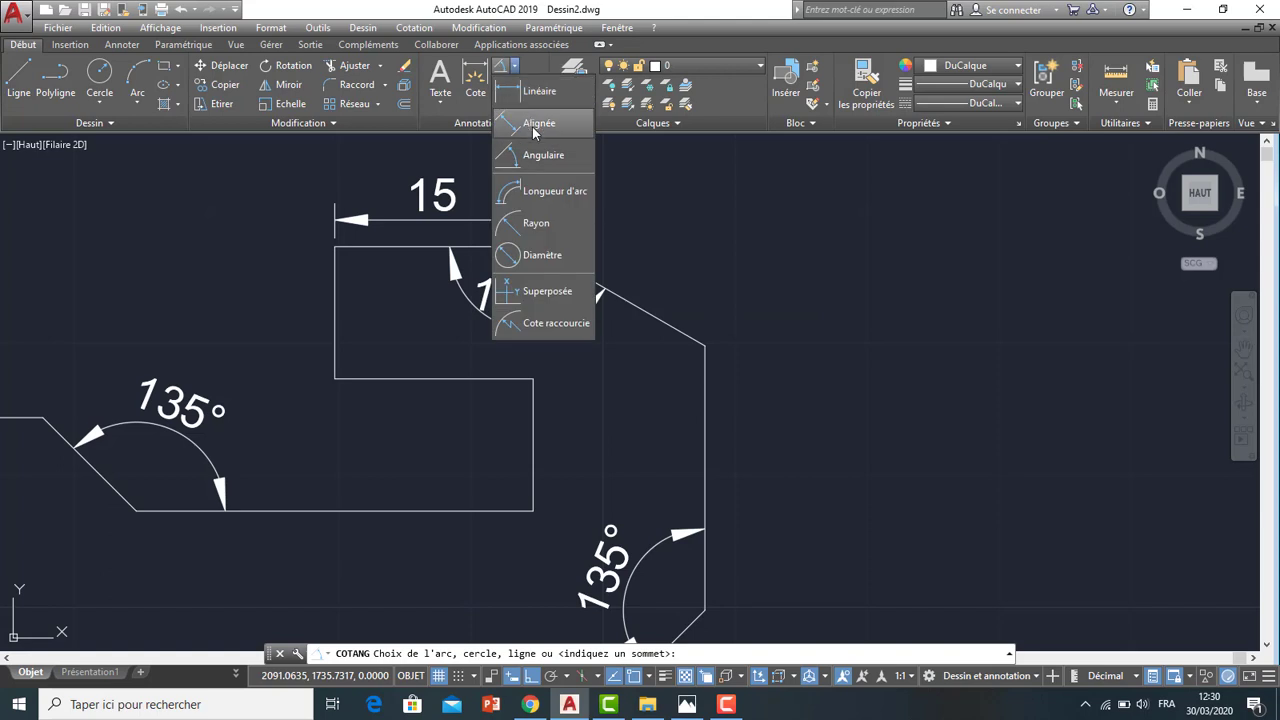
click(539, 123)
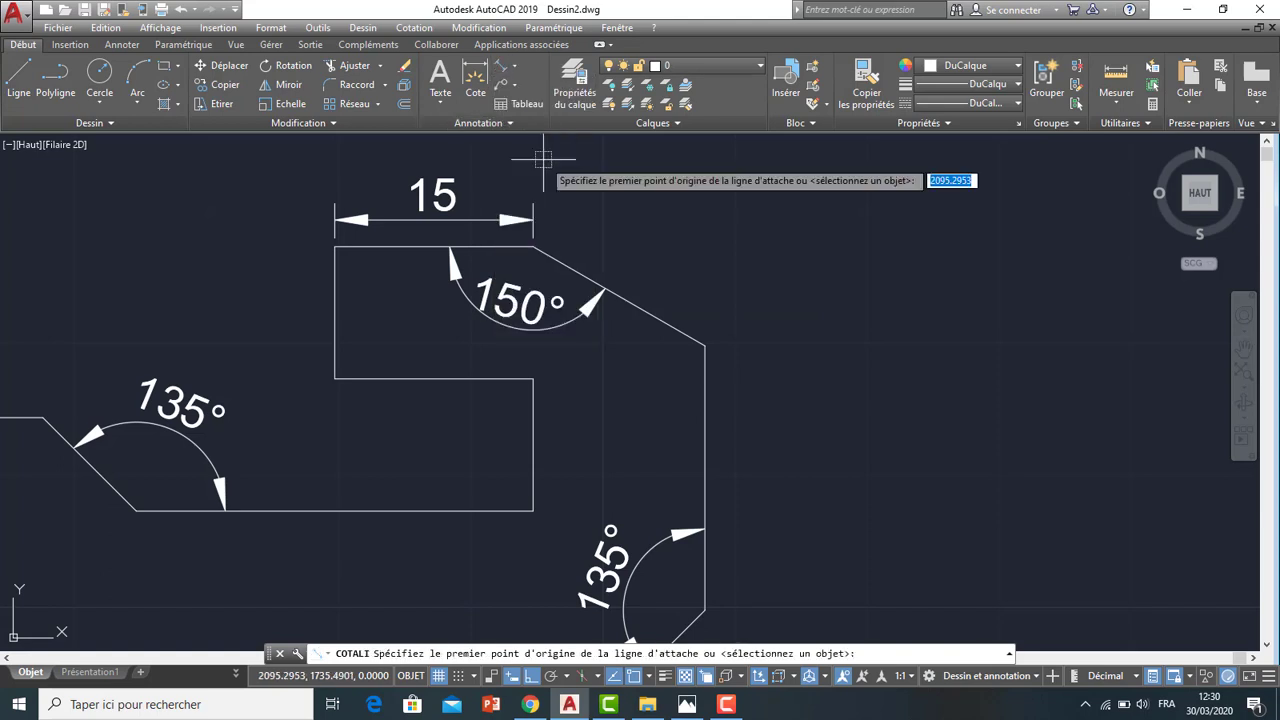
click(534, 246)
click(705, 345)
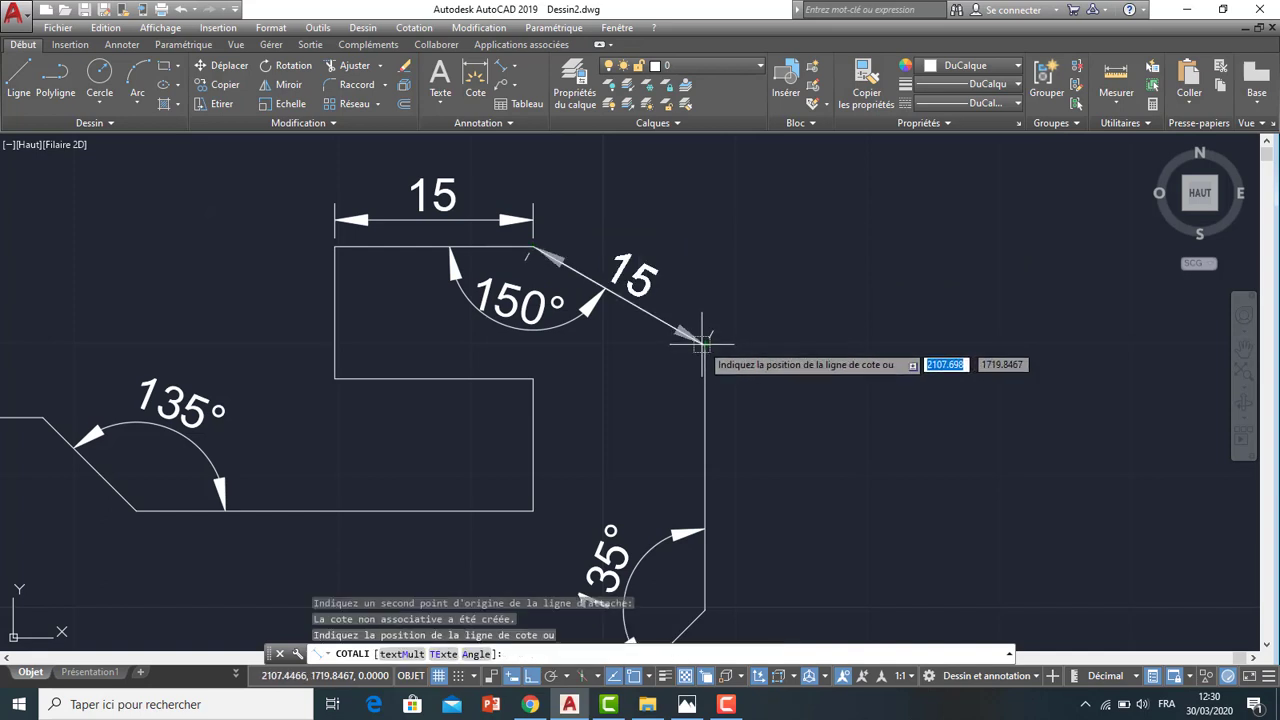
click(700, 309)
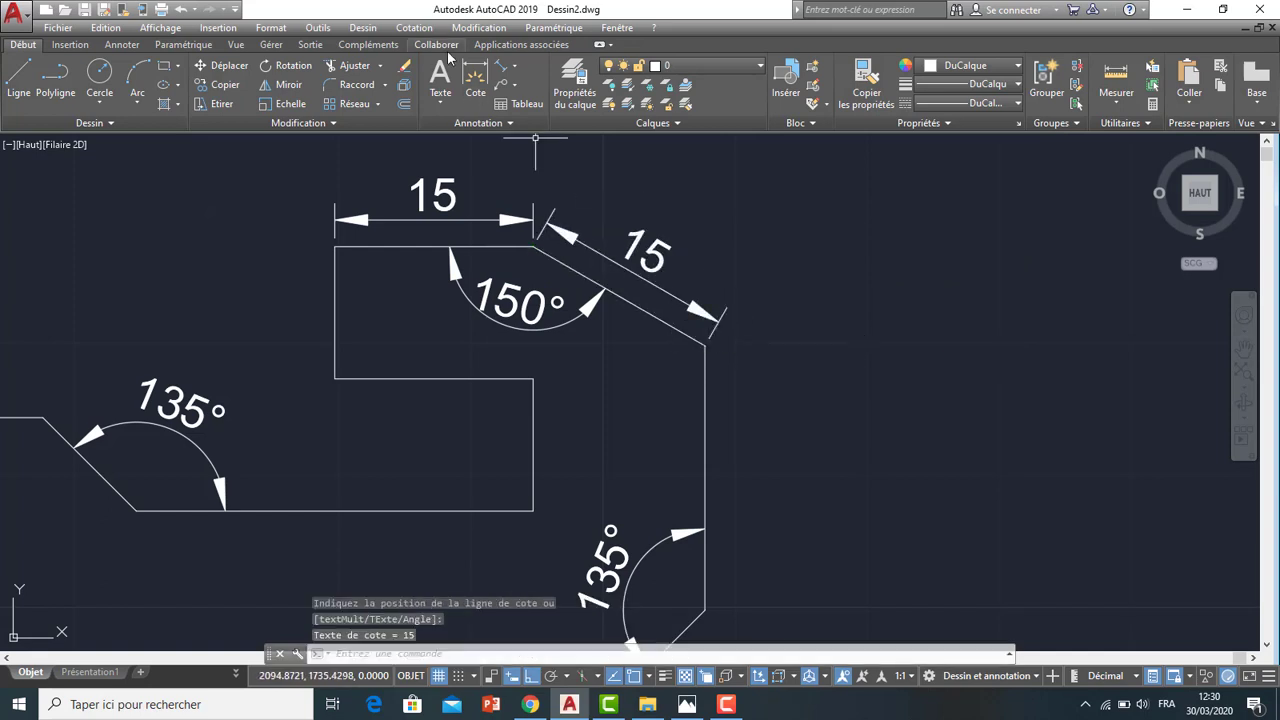
Add a linear 20 dimension beside the right vertical edge
click(514, 66)
click(540, 91)
scroll(685, 245, down, 4)
click(691, 380)
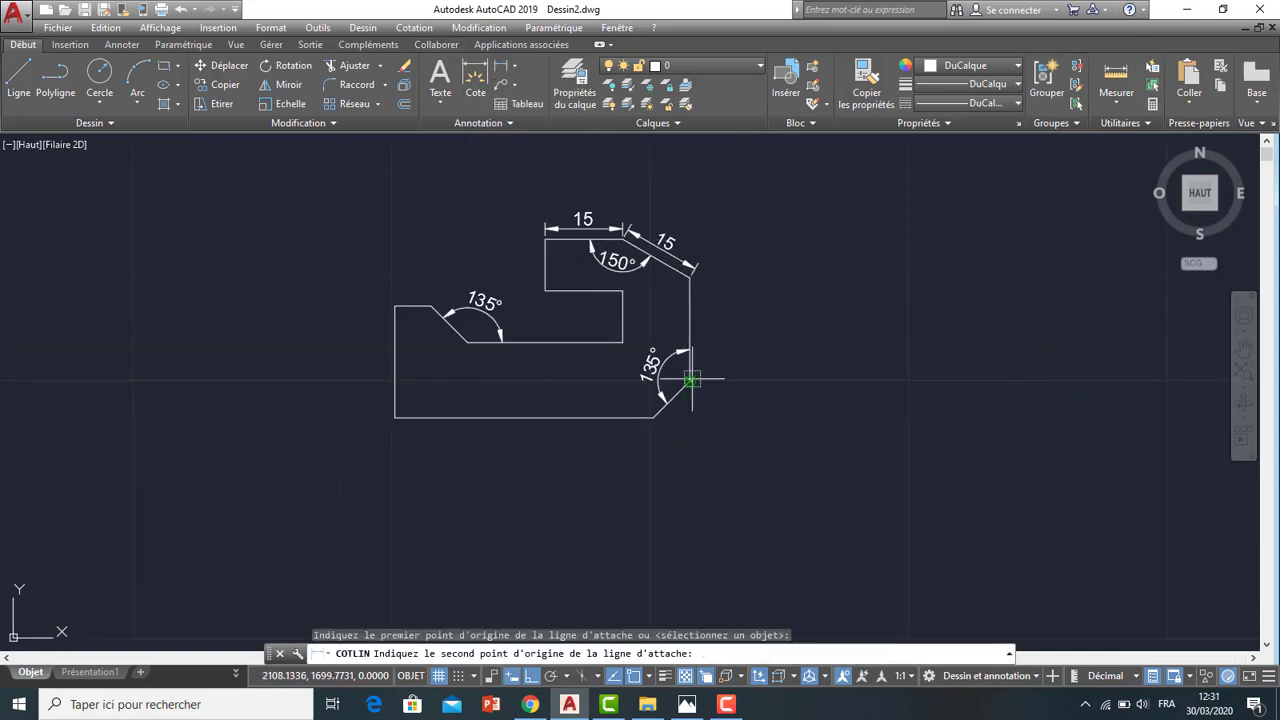
click(690, 278)
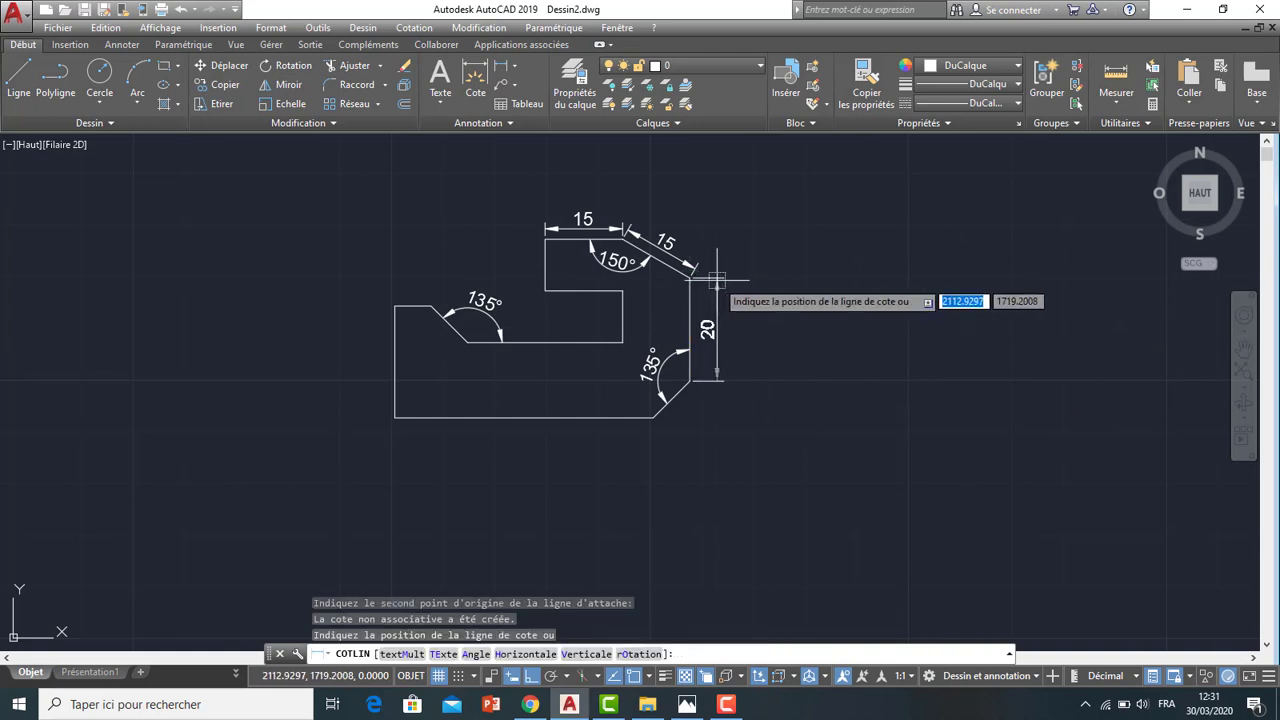
click(717, 281)
Dimension the lower chamfer with an aligned 10
click(516, 67)
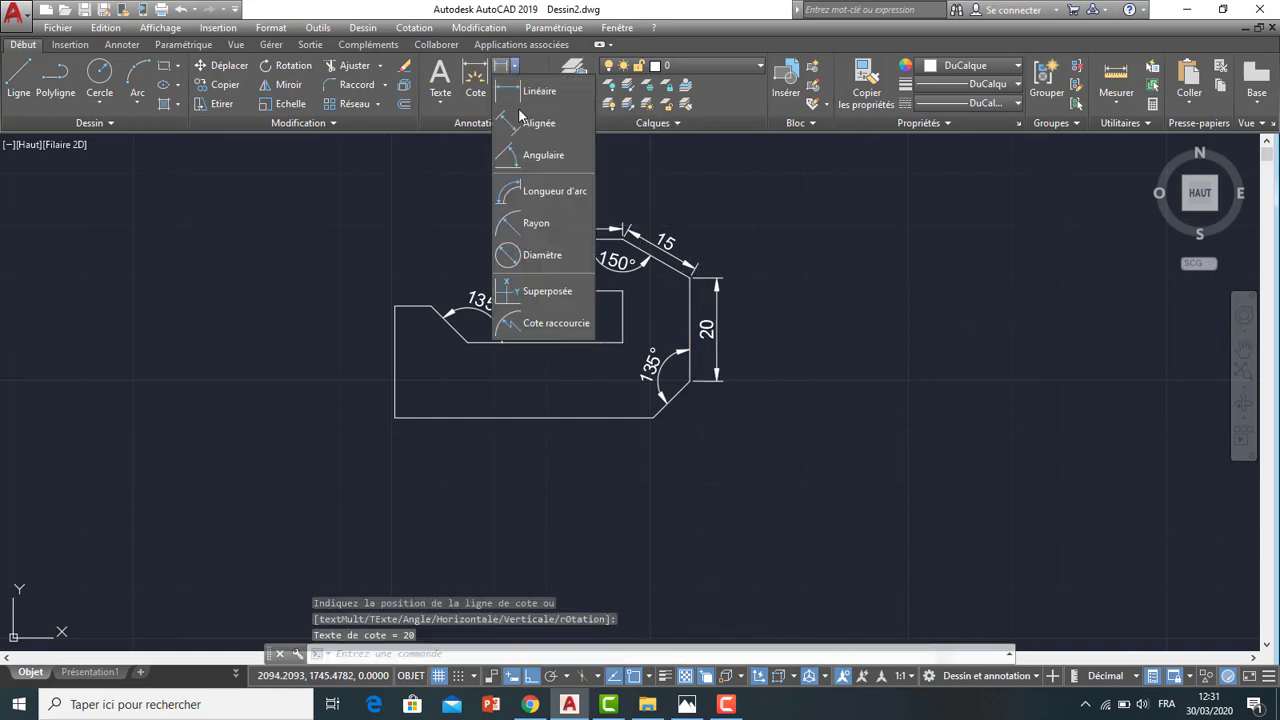
click(537, 137)
scroll(654, 404, up, 3)
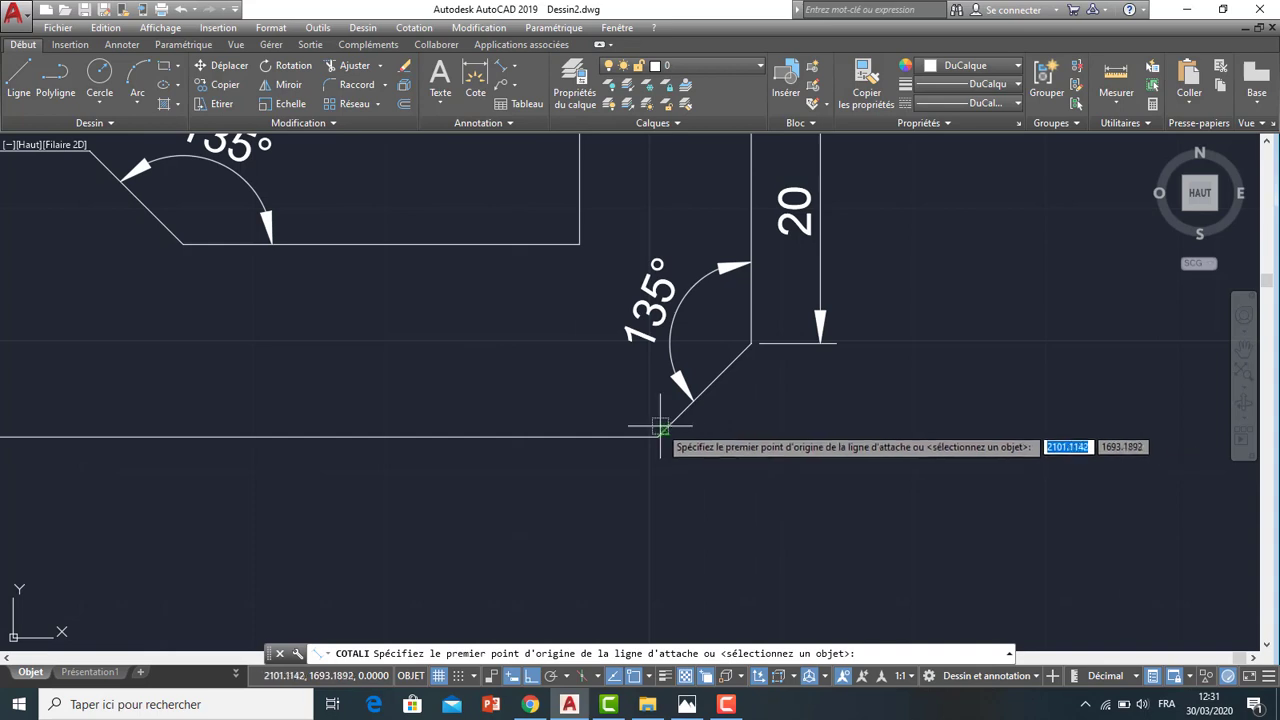
click(657, 436)
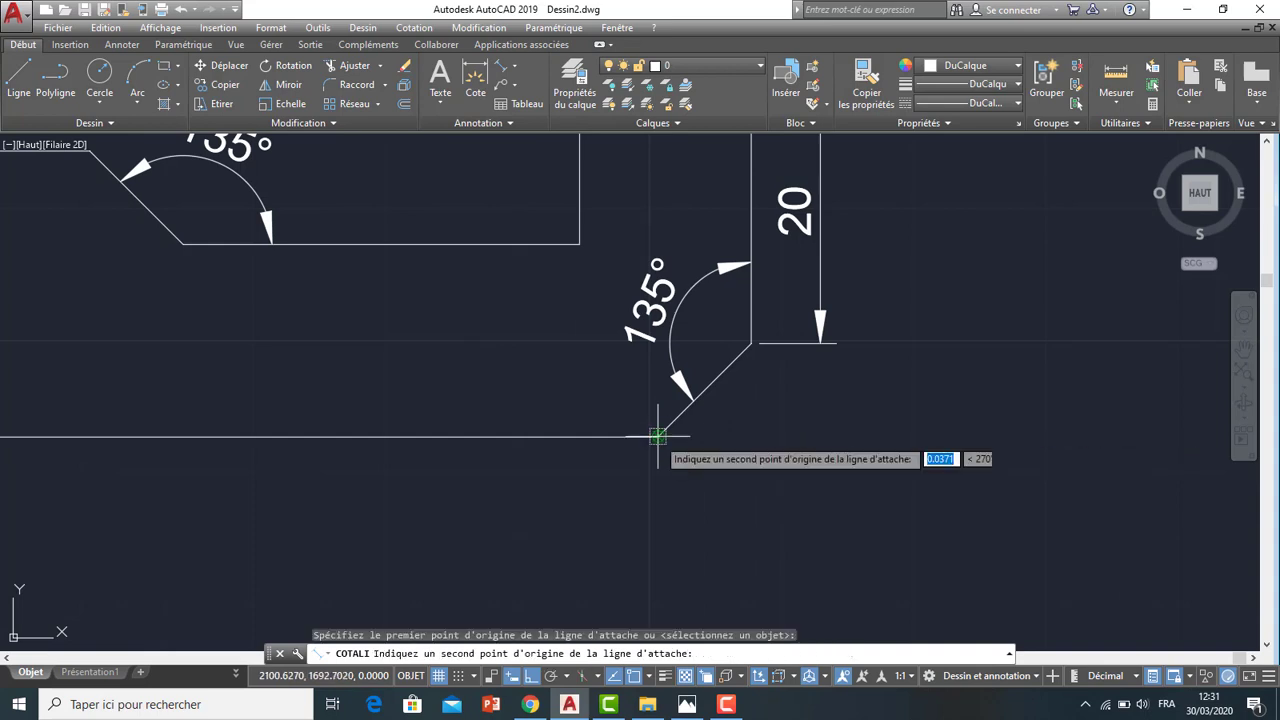
click(751, 343)
click(780, 381)
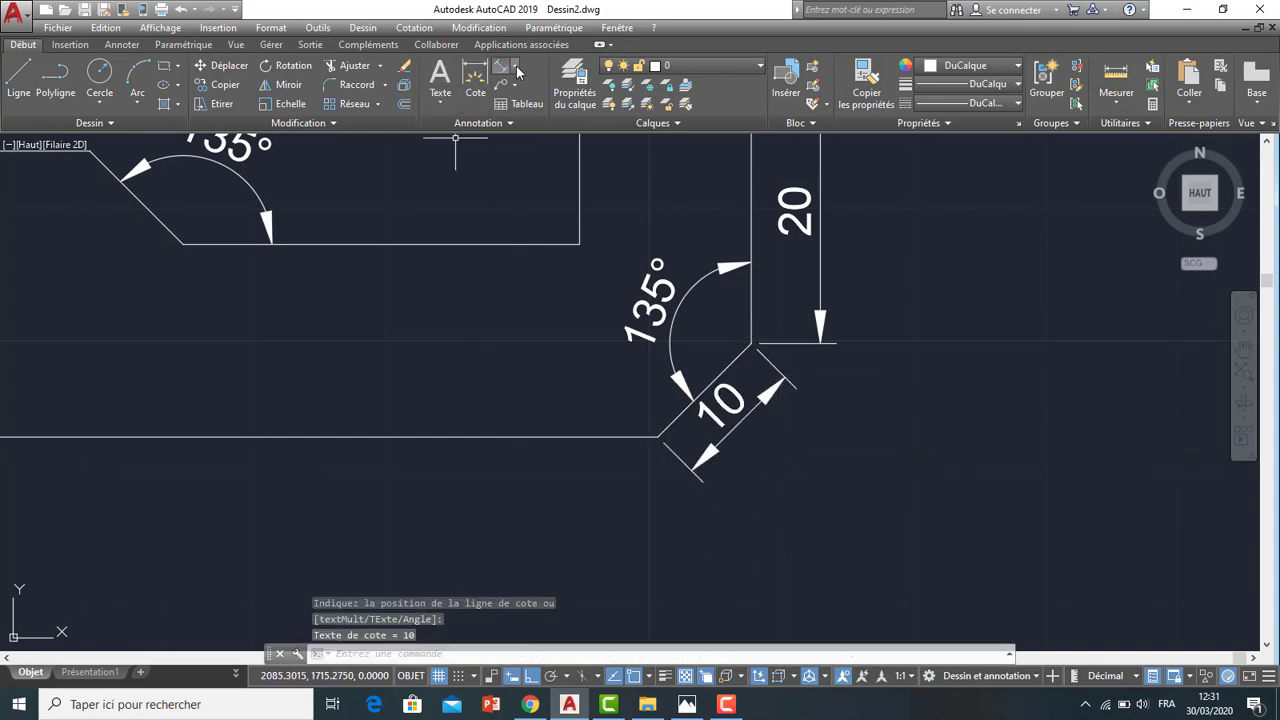
Start a linear dimension on the bottom edge from its right end
click(516, 67)
click(518, 92)
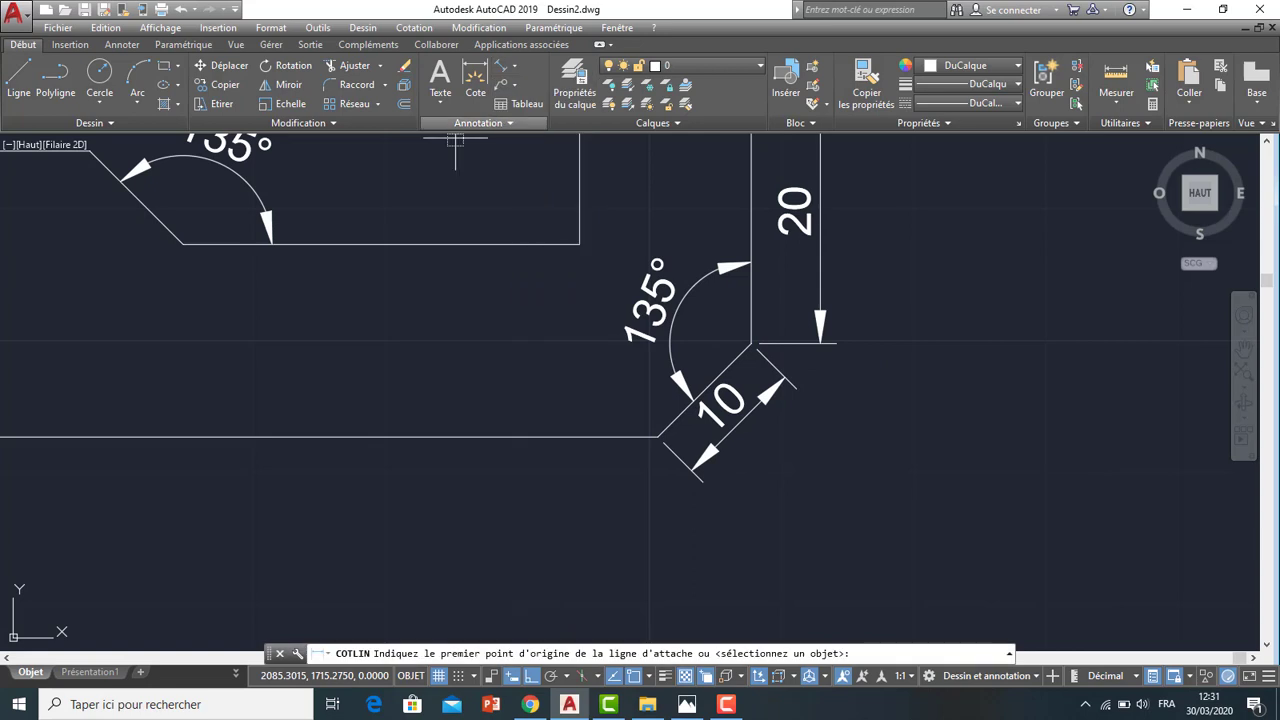
click(650, 437)
scroll(650, 437, down, 2)
scroll(514, 400, down, 3)
scroll(580, 371, up, 3)
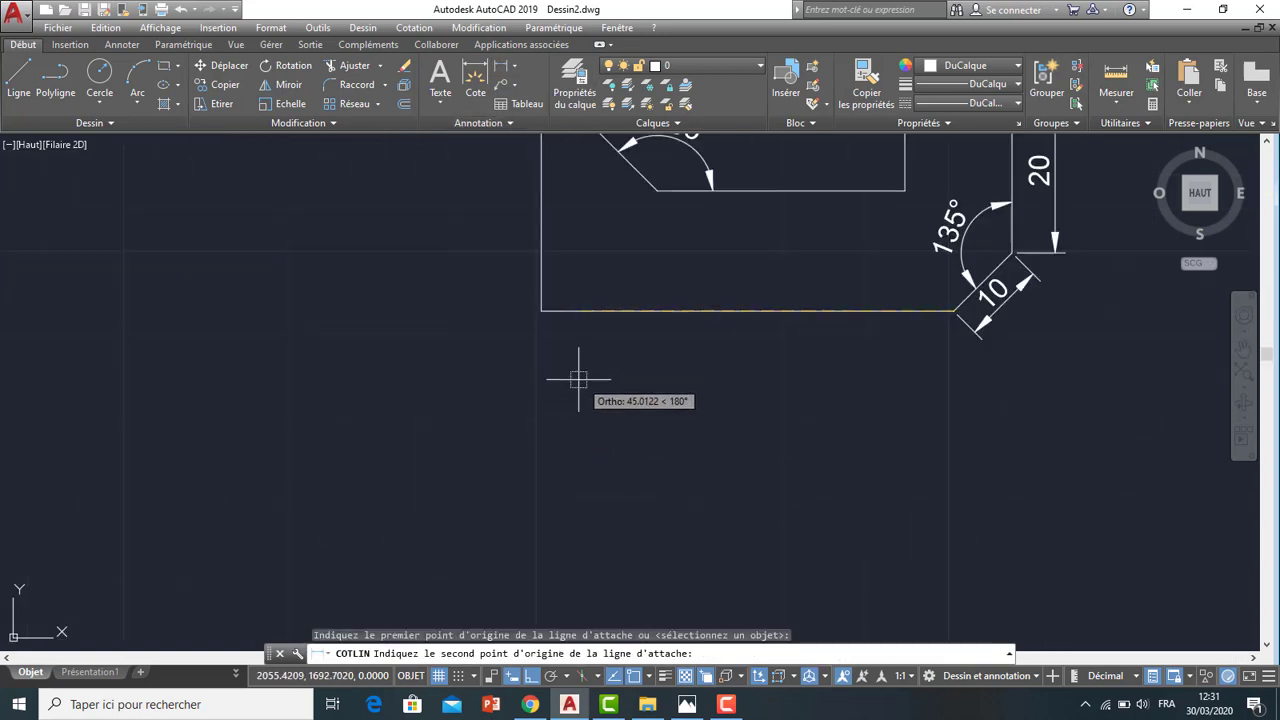
Complete the 50 dimension below the bottom edge
click(545, 313)
click(520, 352)
scroll(489, 381, down, 4)
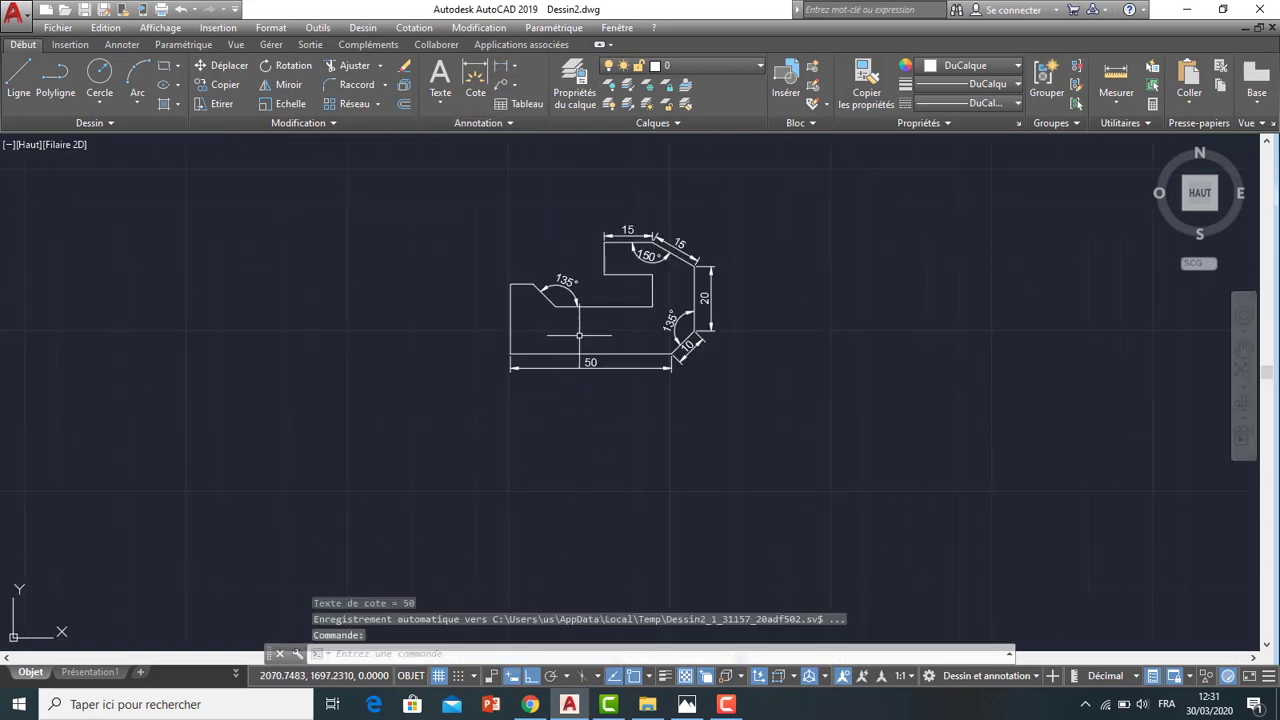
scroll(605, 315, up, 4)
Add a vertical 10 dimension on the upper arm's left edge
click(498, 72)
scroll(588, 212, down, 2)
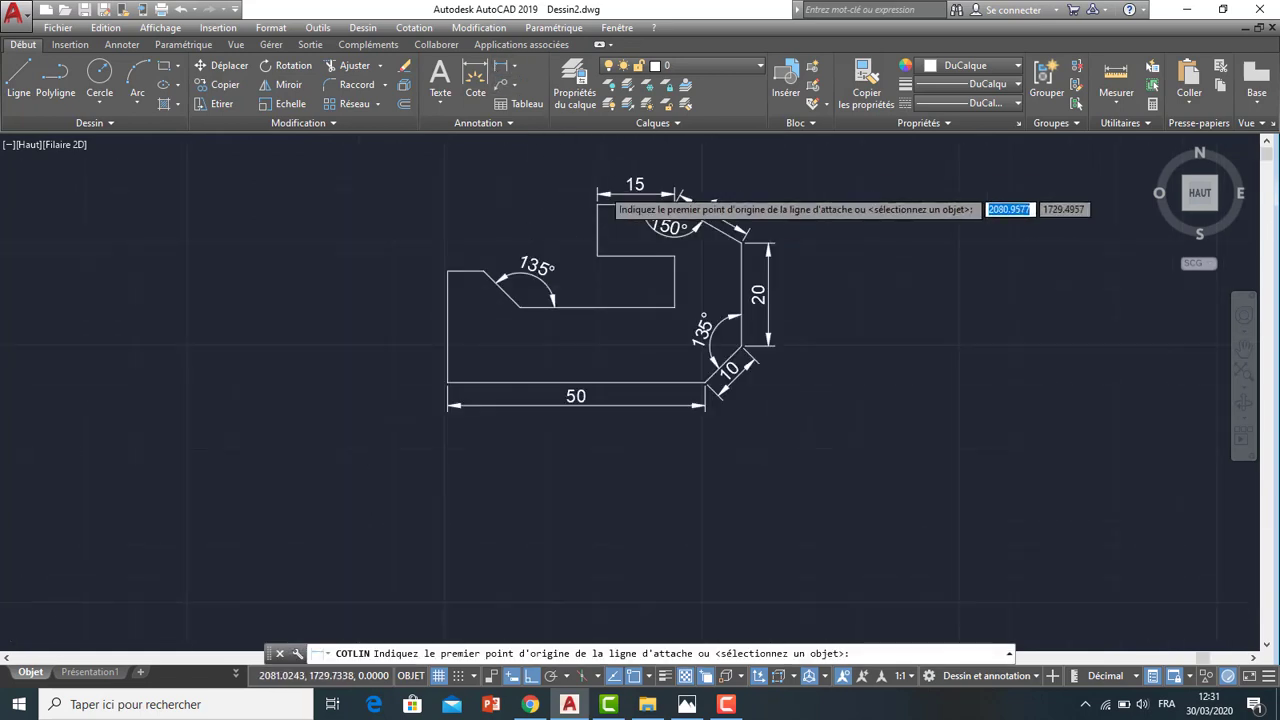
scroll(590, 210, up, 2)
click(593, 213)
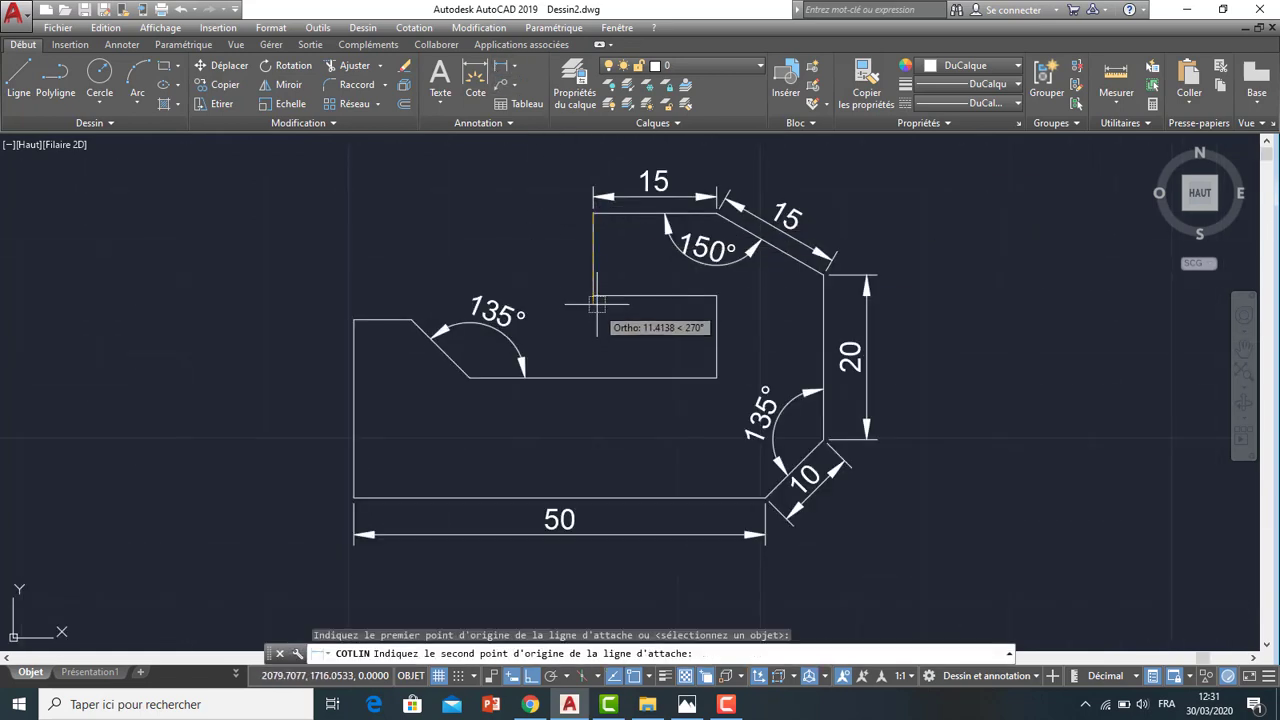
click(593, 295)
click(578, 297)
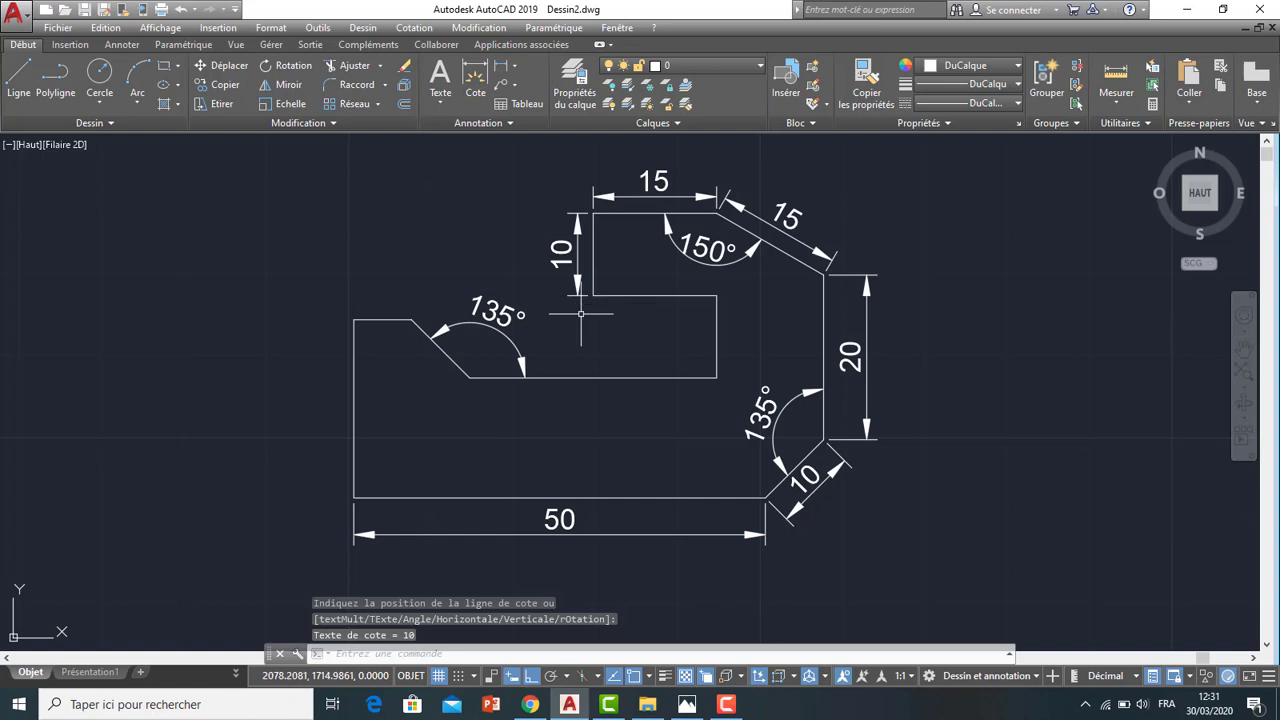
Add a horizontal 15 dimension along the arm's underside
key(Return)
click(593, 295)
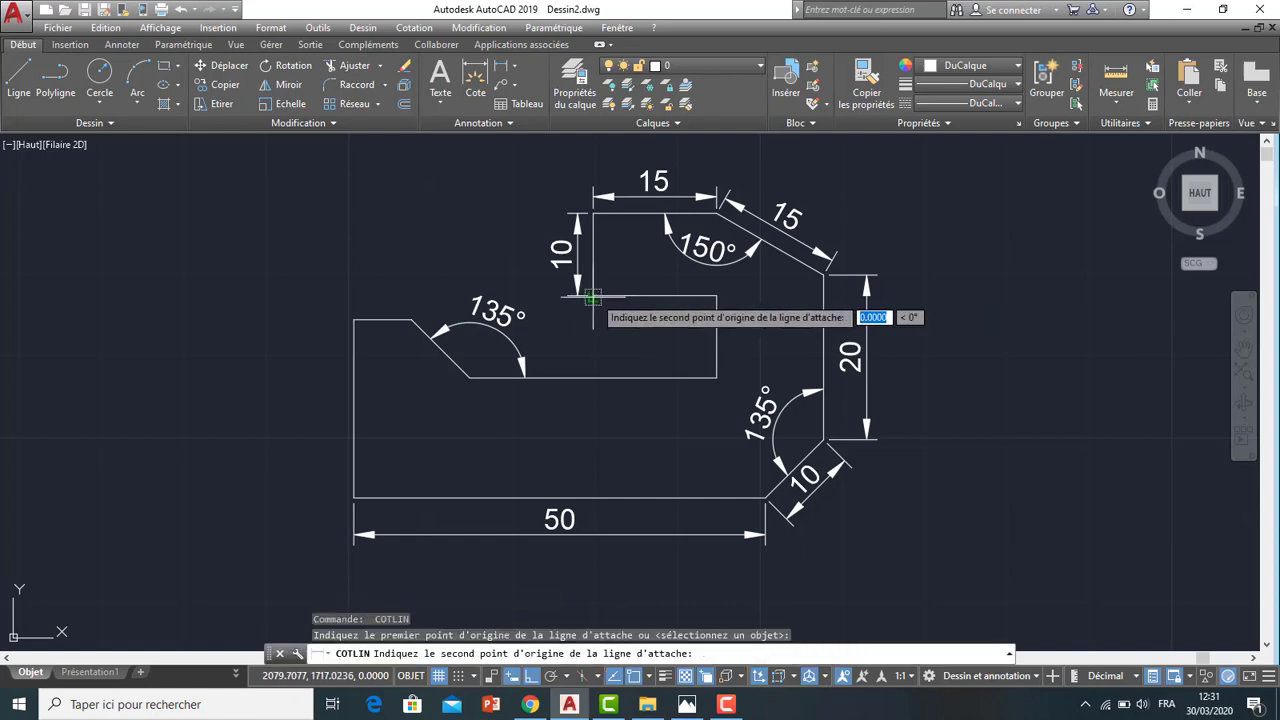
click(716, 295)
click(716, 286)
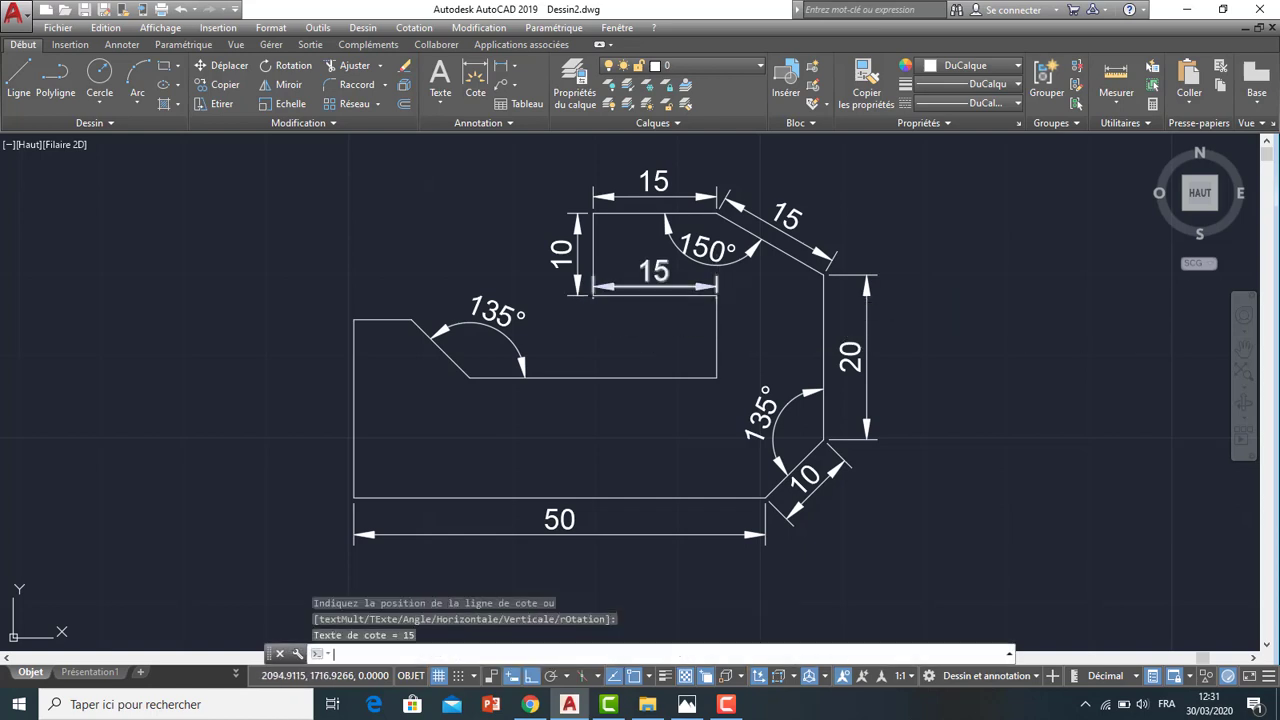
Cancel a mismeasured 9,75 and dimension the step edge with a vertical 10
key(Return)
click(716, 296)
click(720, 377)
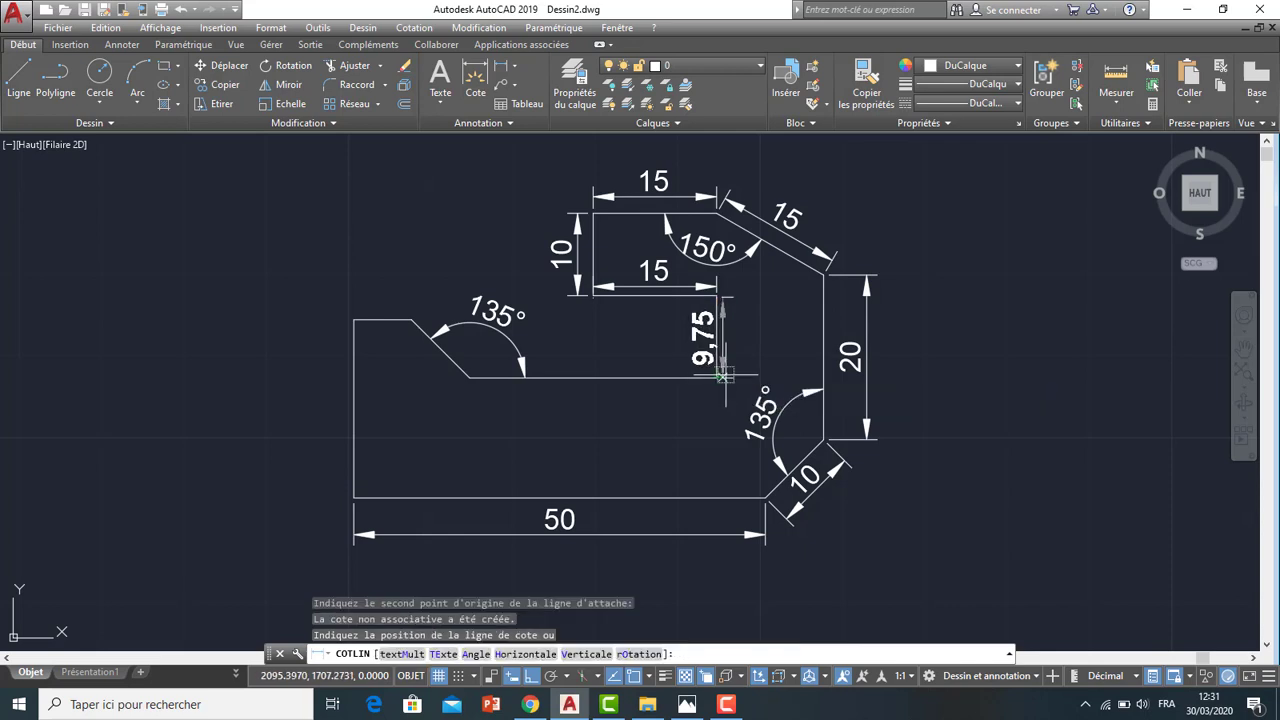
key(Escape)
scroll(737, 357, down, 4)
scroll(613, 317, up, 6)
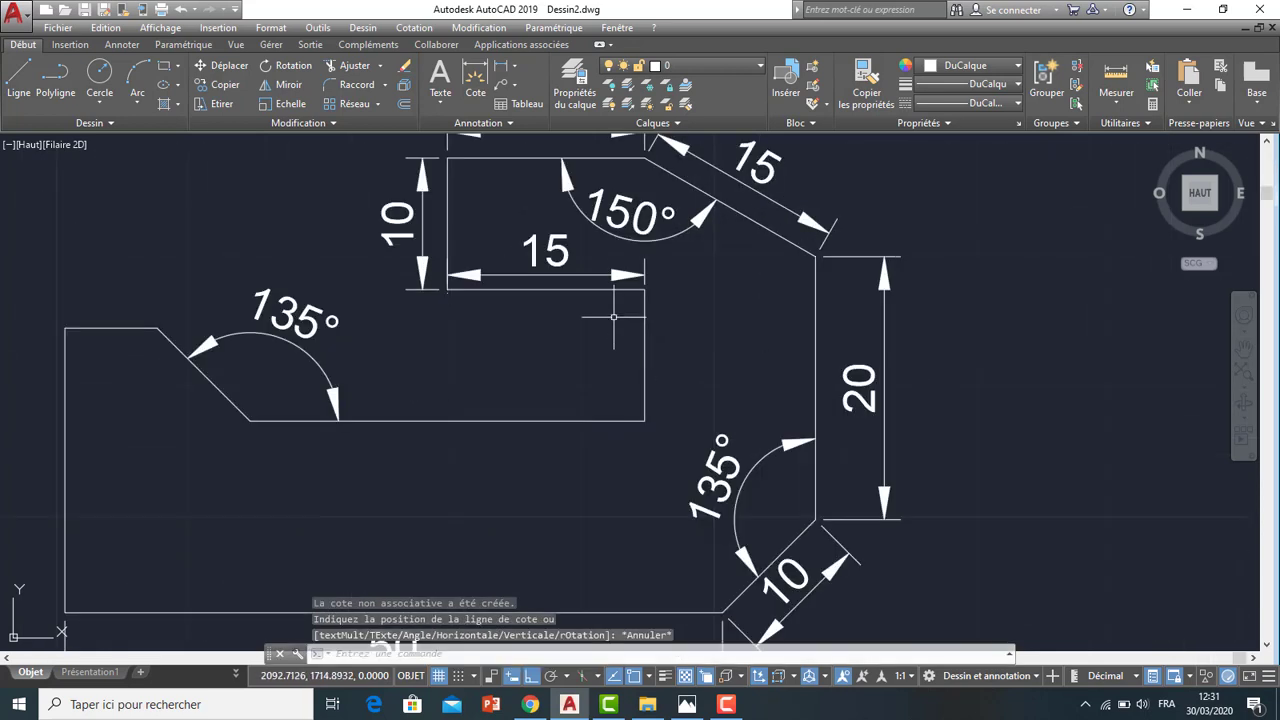
scroll(613, 317, up, 2)
click(503, 67)
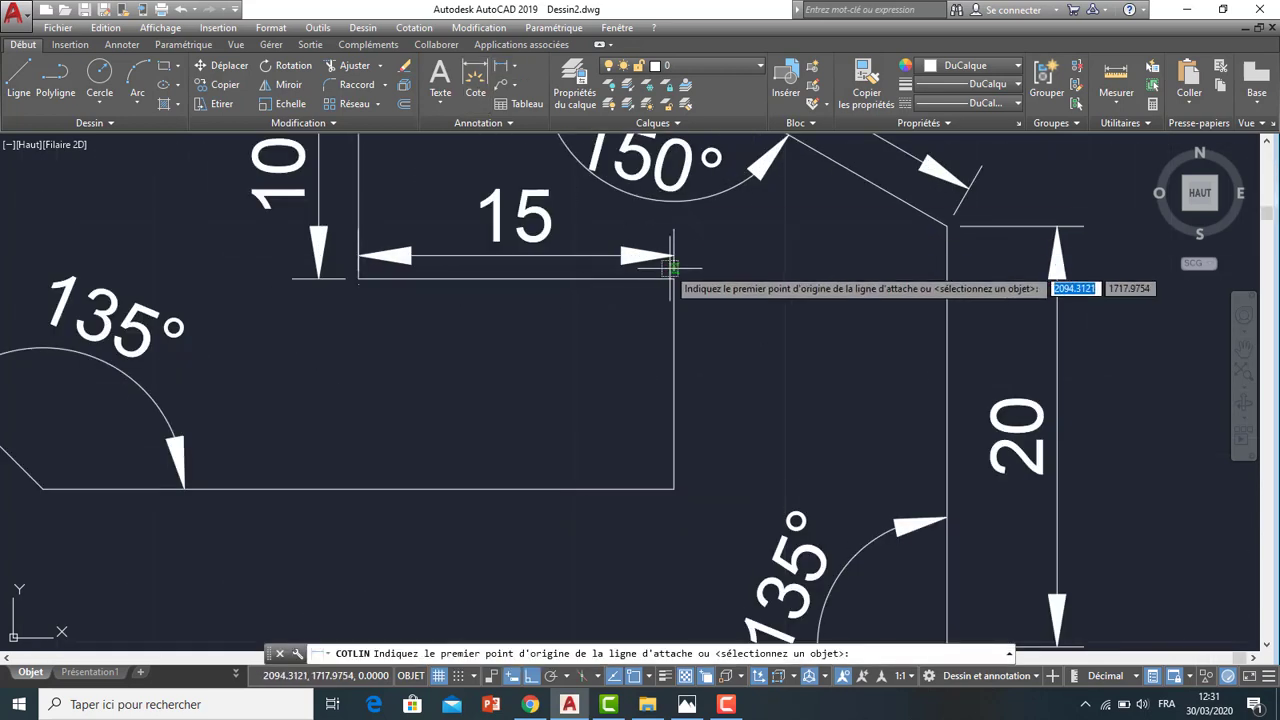
click(671, 279)
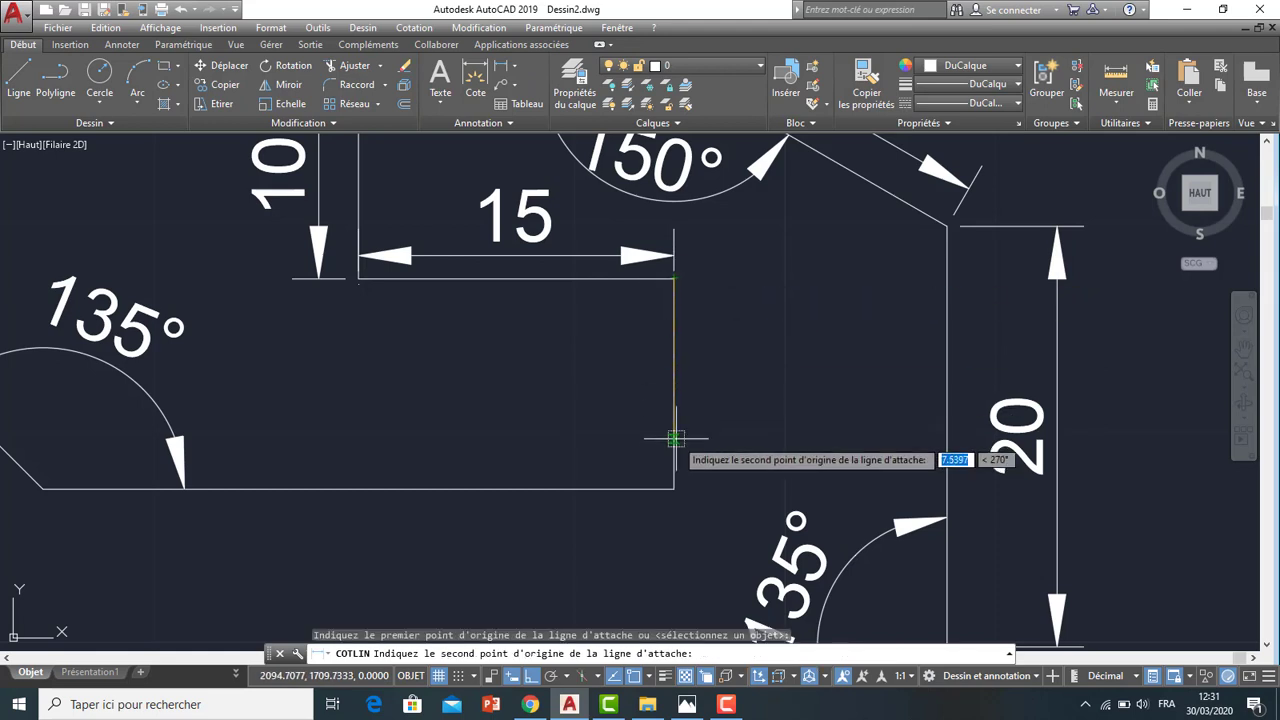
click(674, 489)
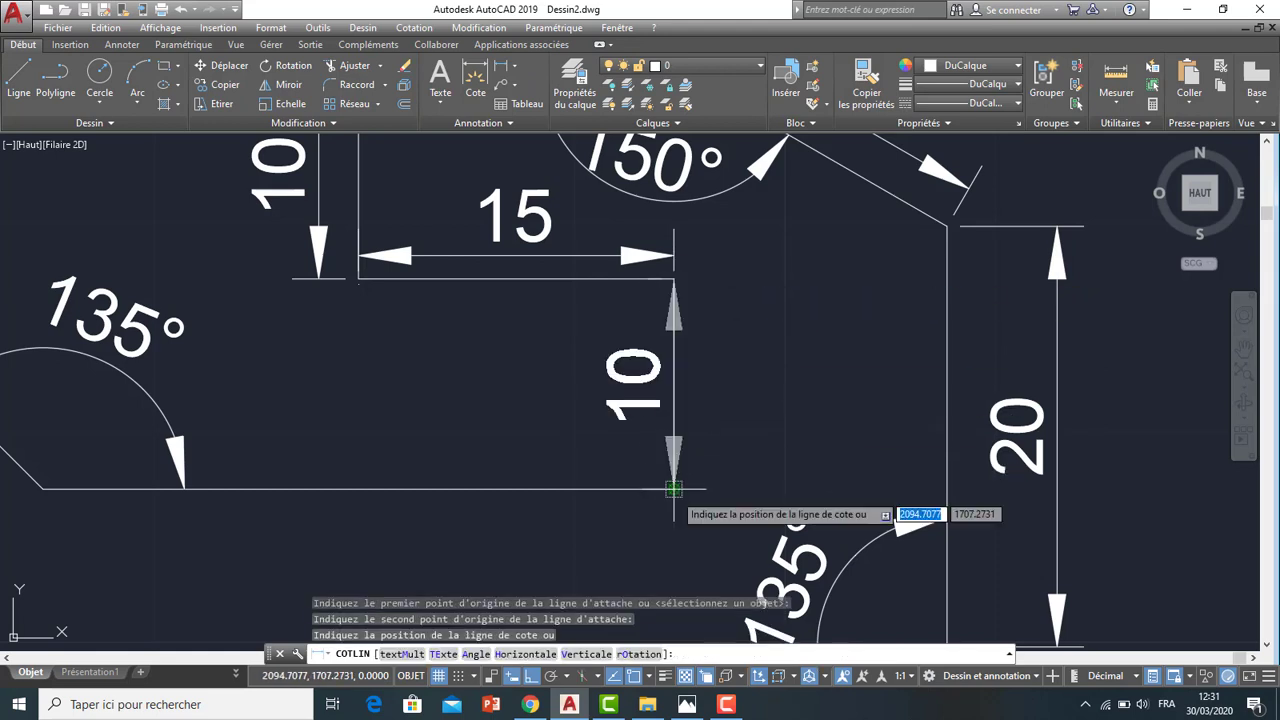
click(752, 505)
key(Return)
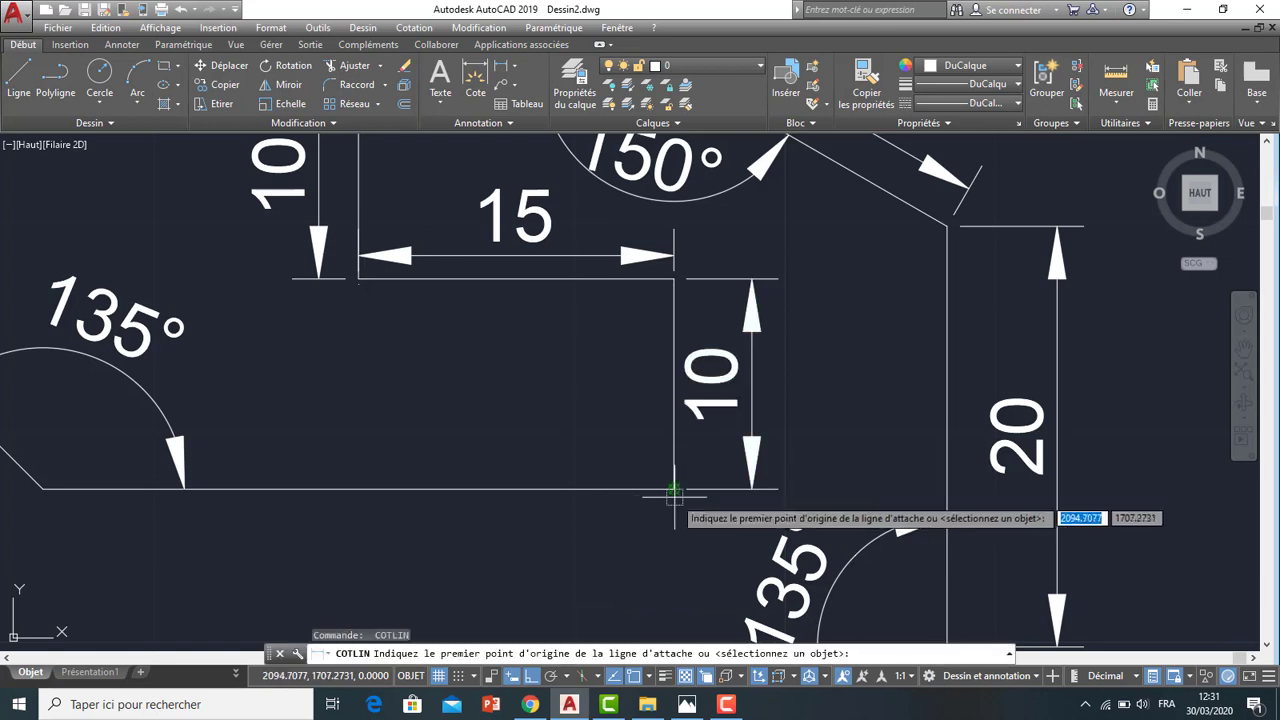
Dimension the long inner edge 30 and check it against the reference image
click(673, 489)
scroll(672, 488, down, 3)
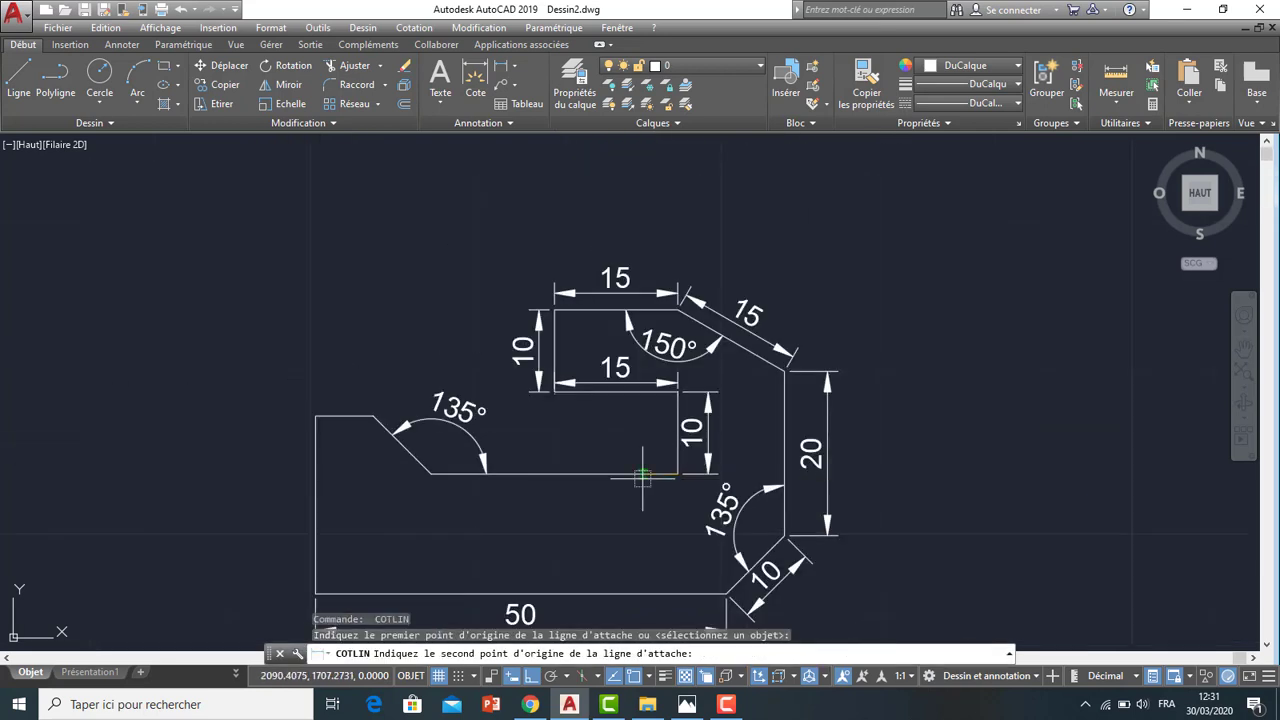
click(430, 473)
click(455, 460)
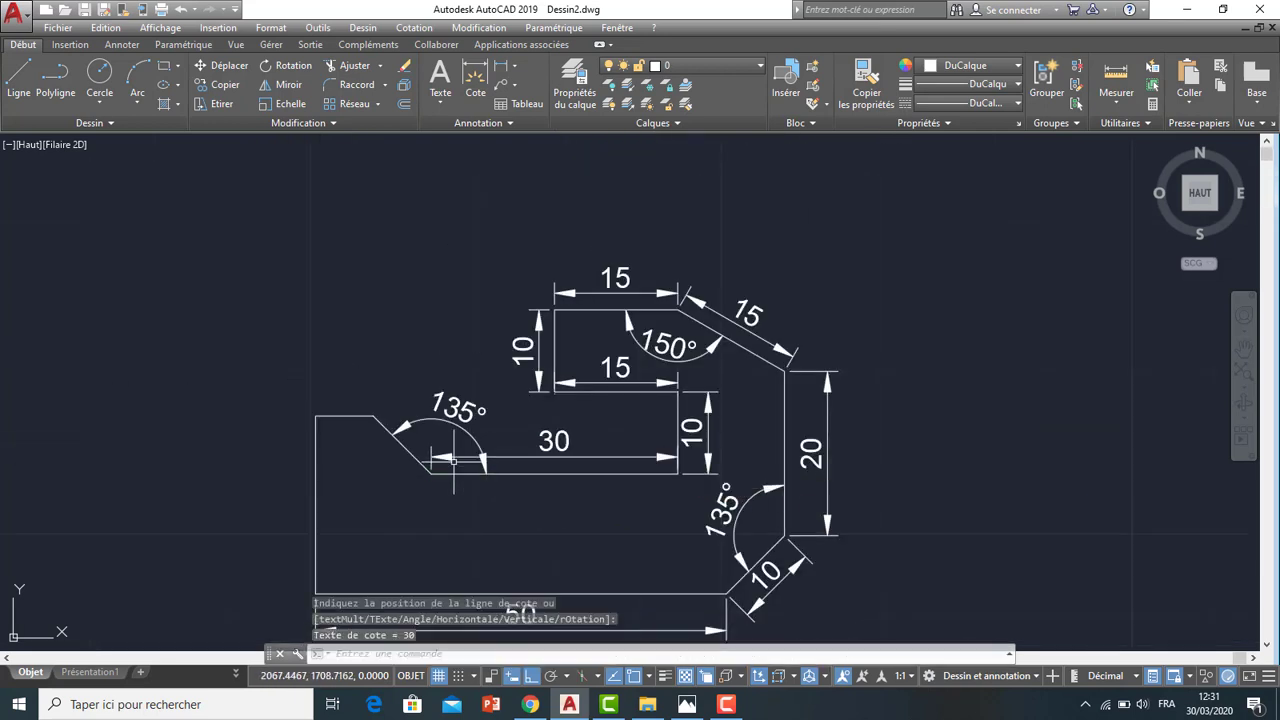
click(686, 705)
click(565, 706)
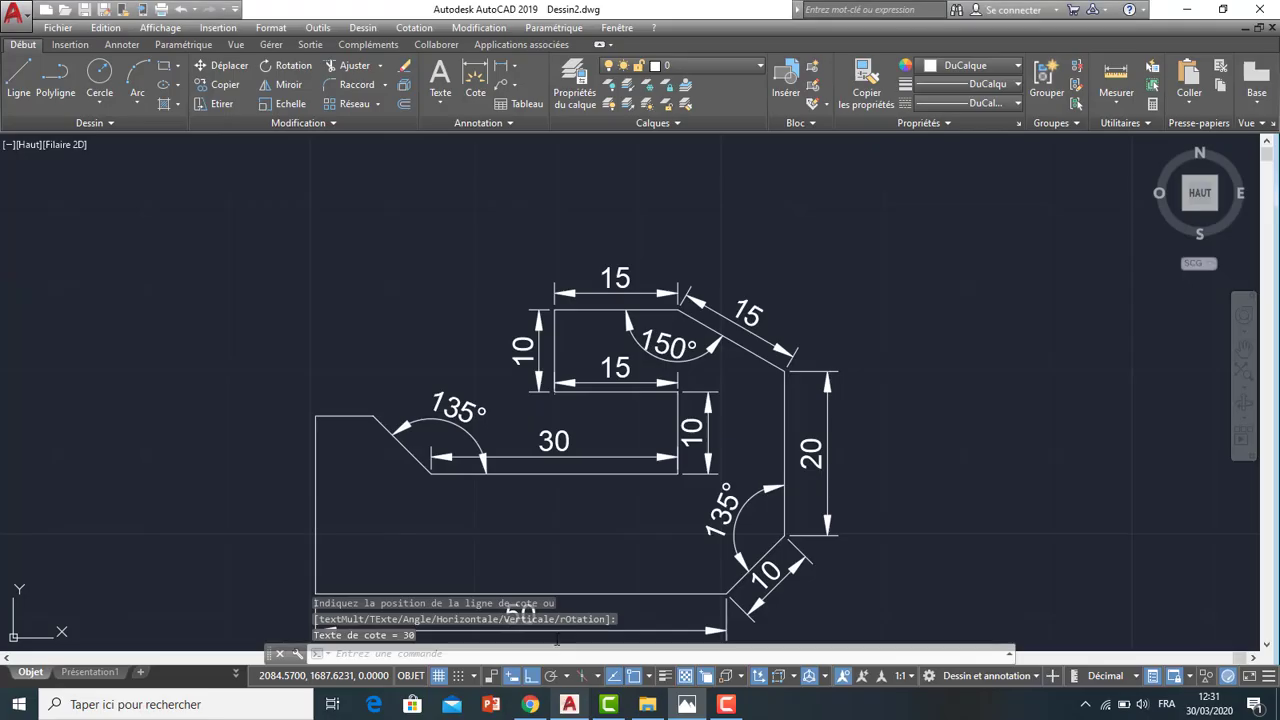
Dimension the upper-left slanted edge with an aligned 10
click(499, 70)
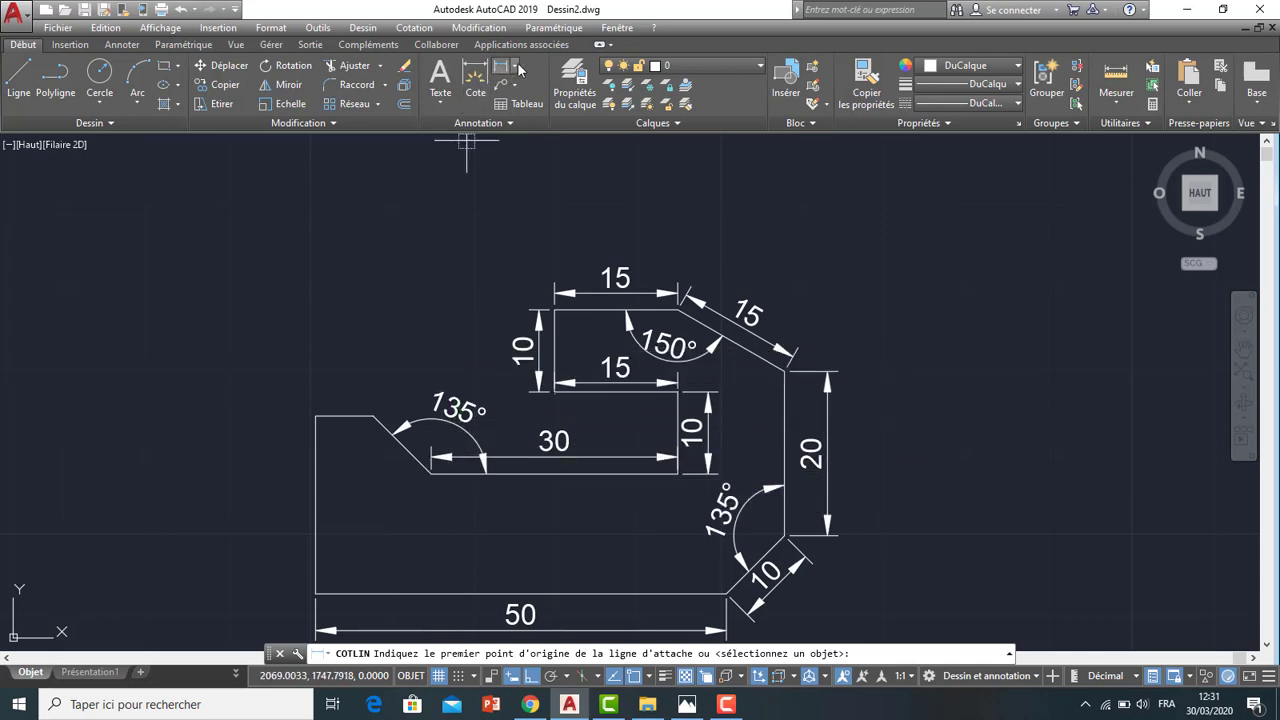
click(521, 70)
click(535, 123)
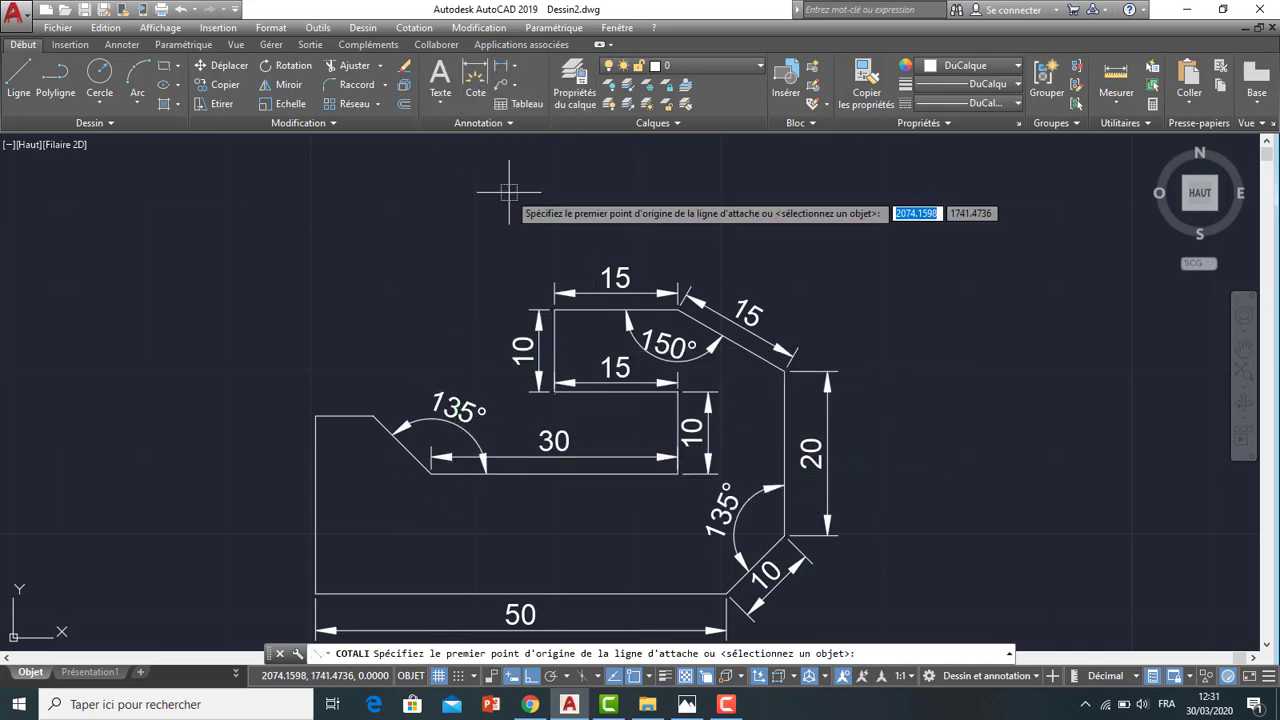
click(430, 473)
click(373, 416)
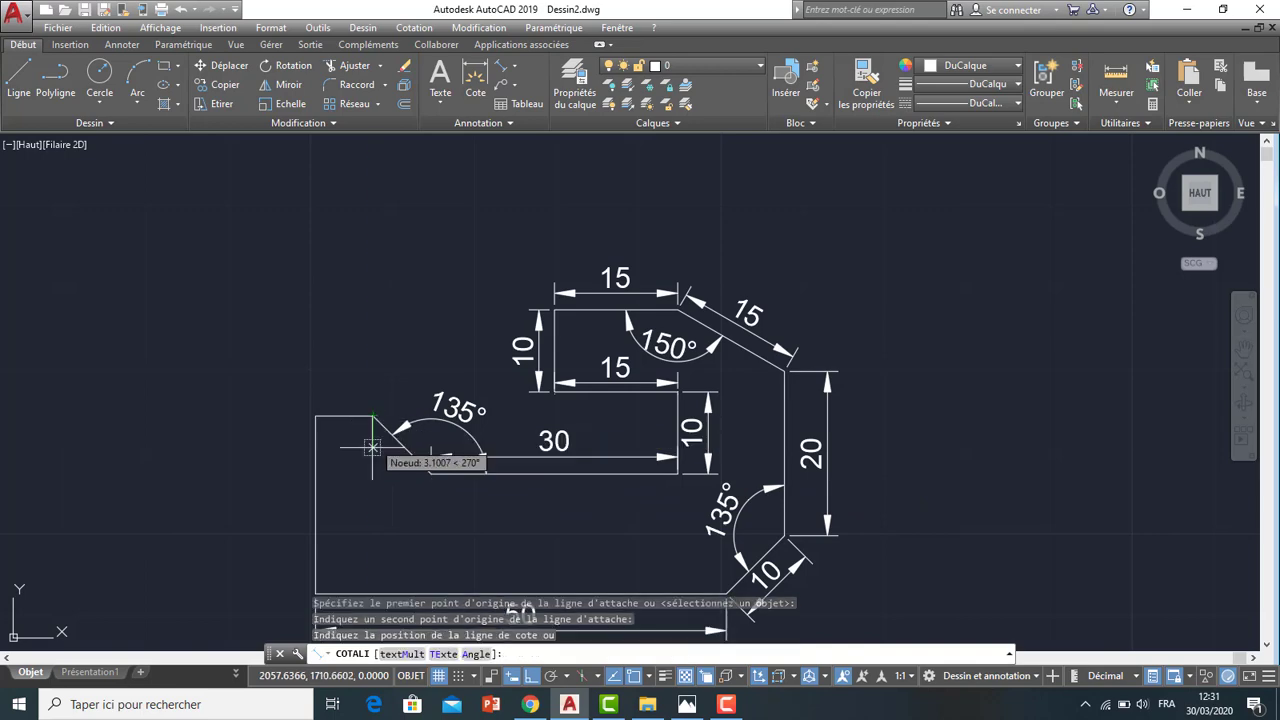
click(383, 458)
Compare the dimensioned profile with the hatched reference image in Photos
scroll(440, 440, down, 2)
scroll(440, 440, up, 2)
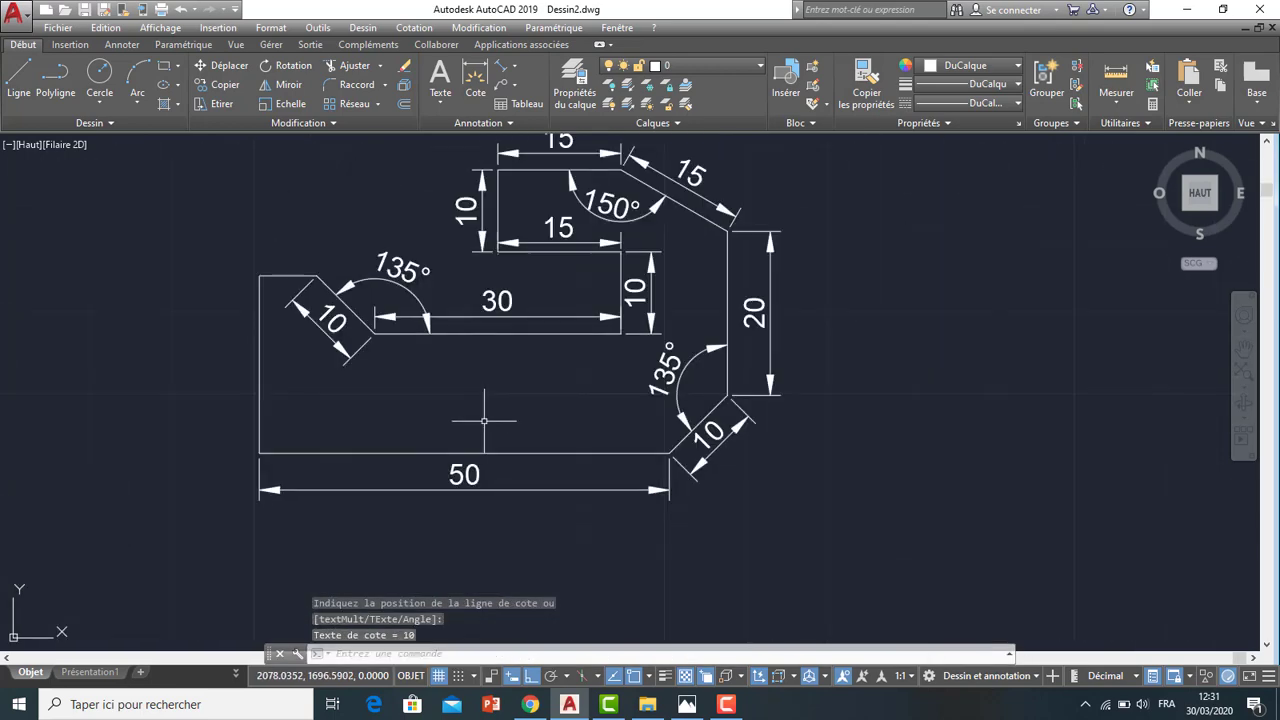
scroll(445, 430, down, 2)
click(686, 704)
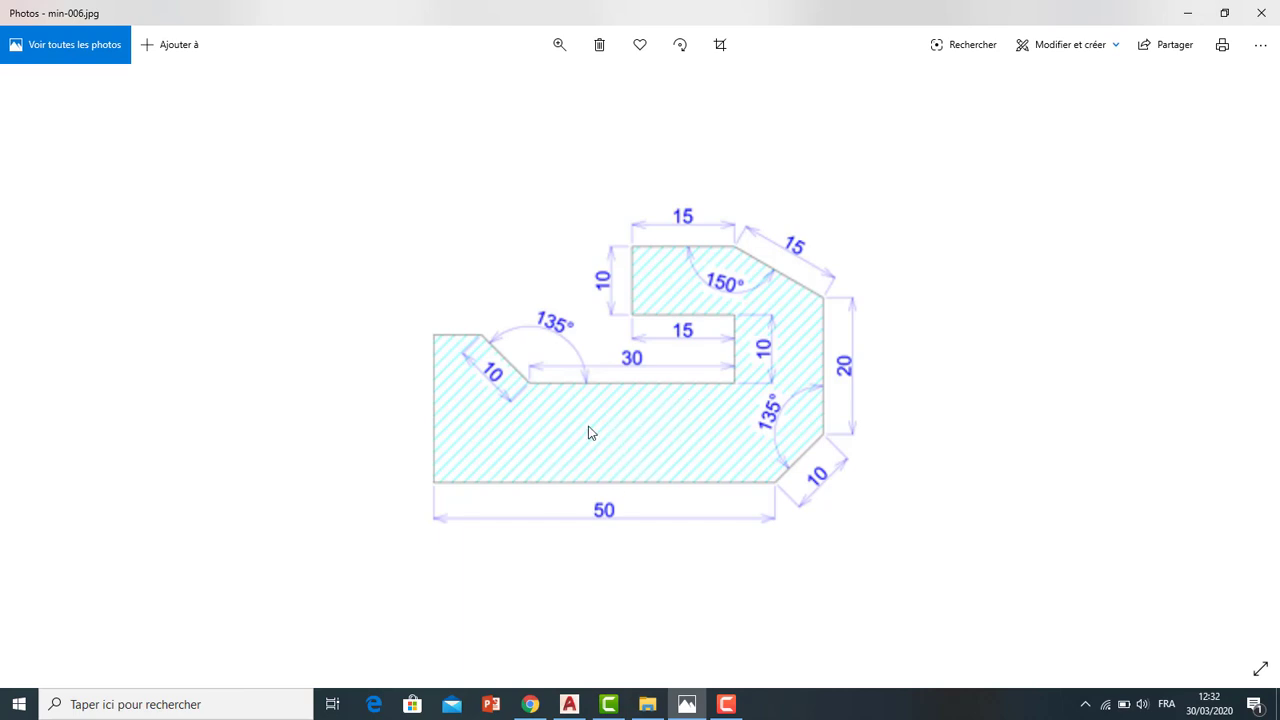
click(569, 704)
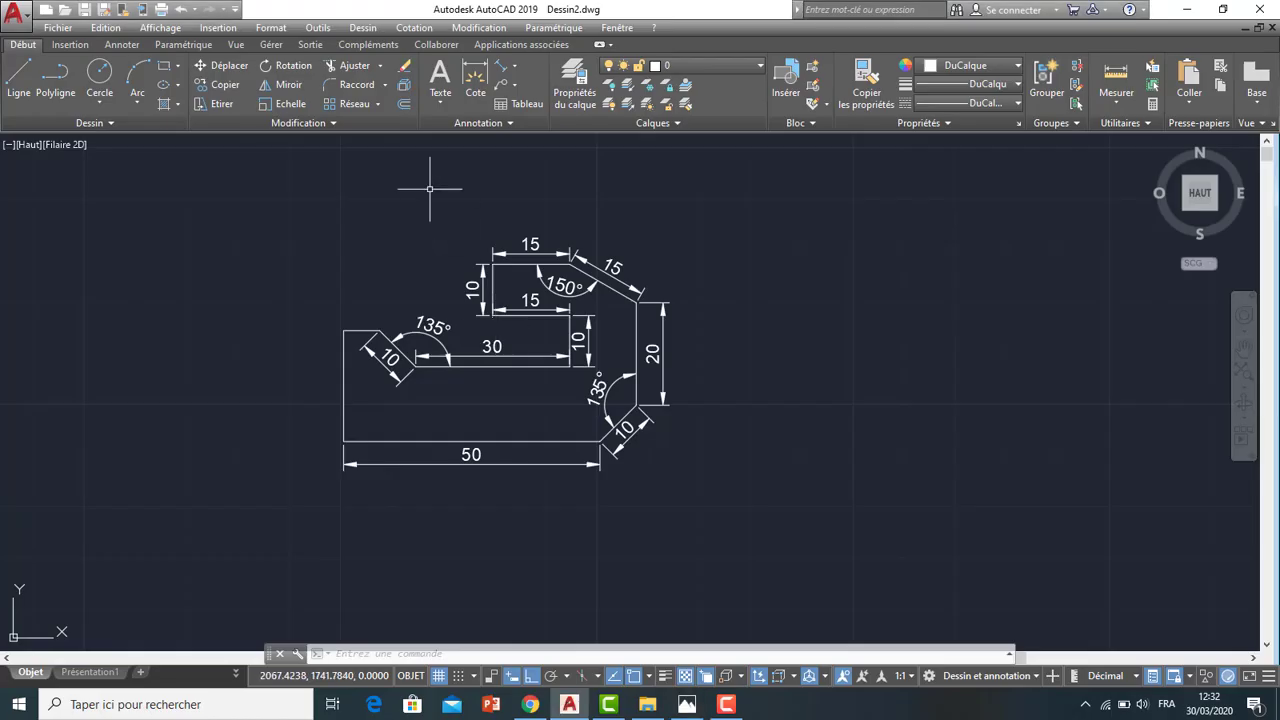
Hatch the profile with ANSI31 via H, trying scale 0.1 then settling on 0.2
text(h)
key(Return)
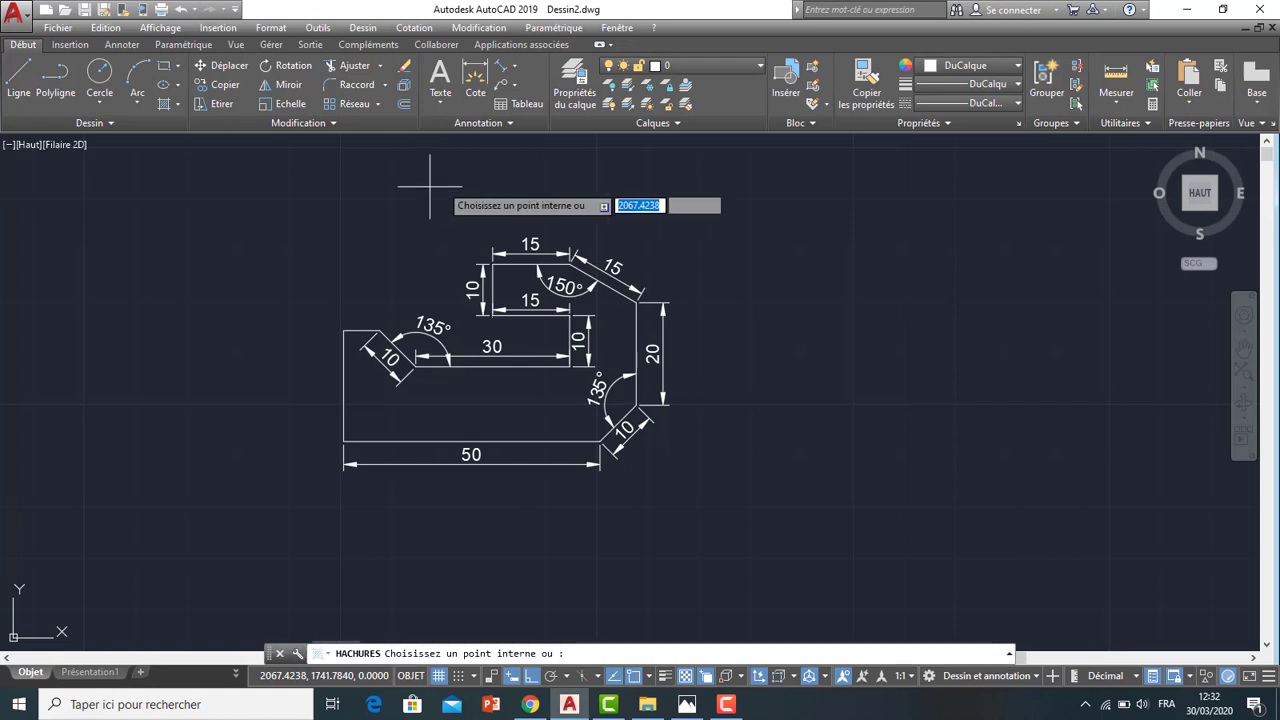
click(304, 82)
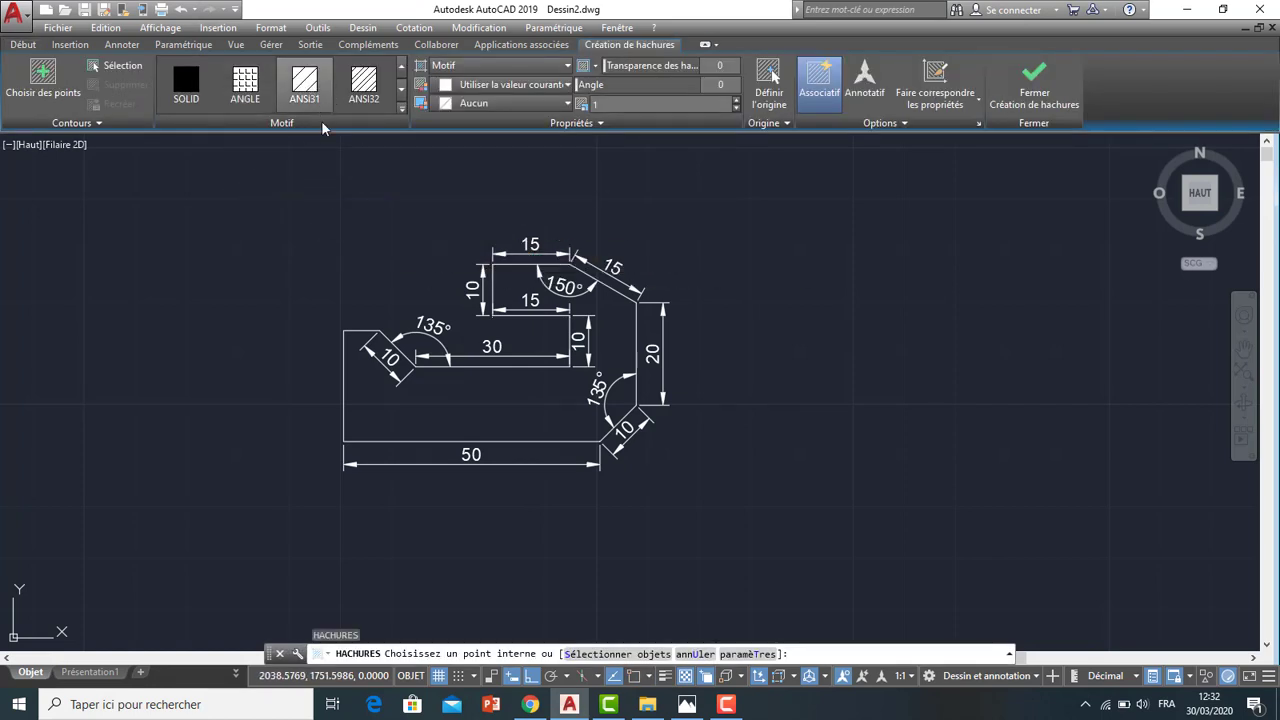
click(456, 419)
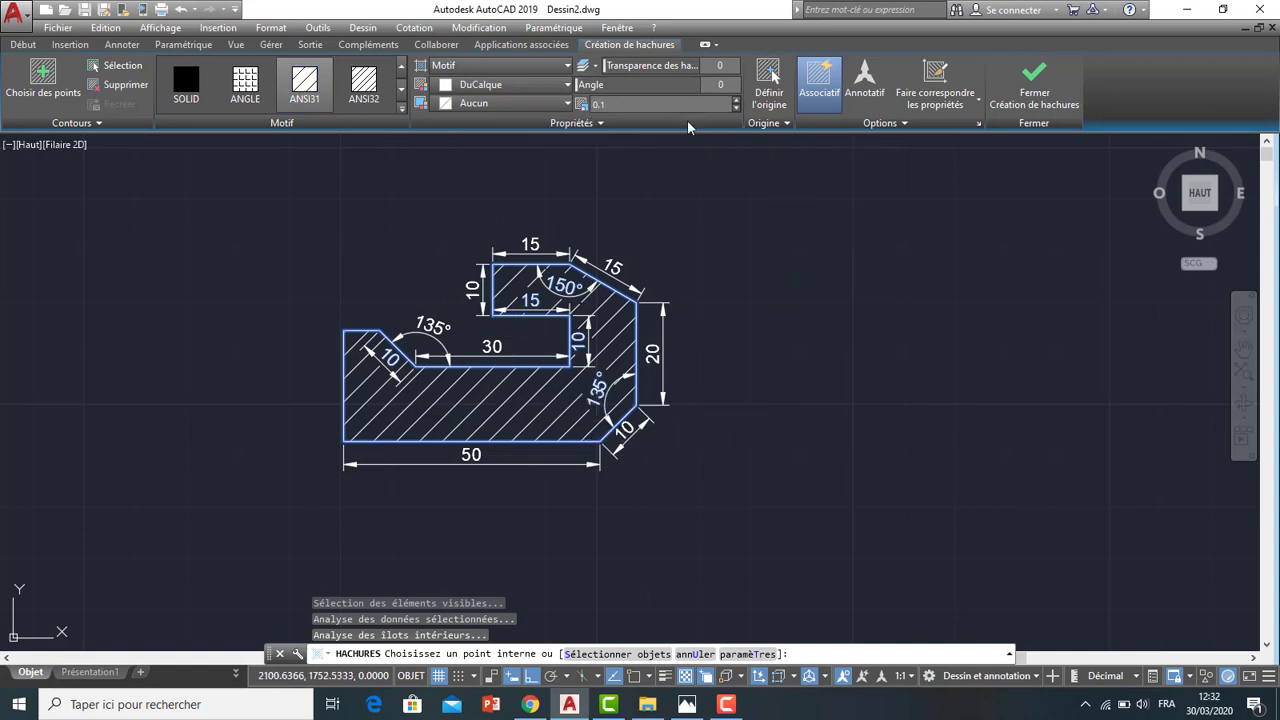
text(0.2)
key(Return)
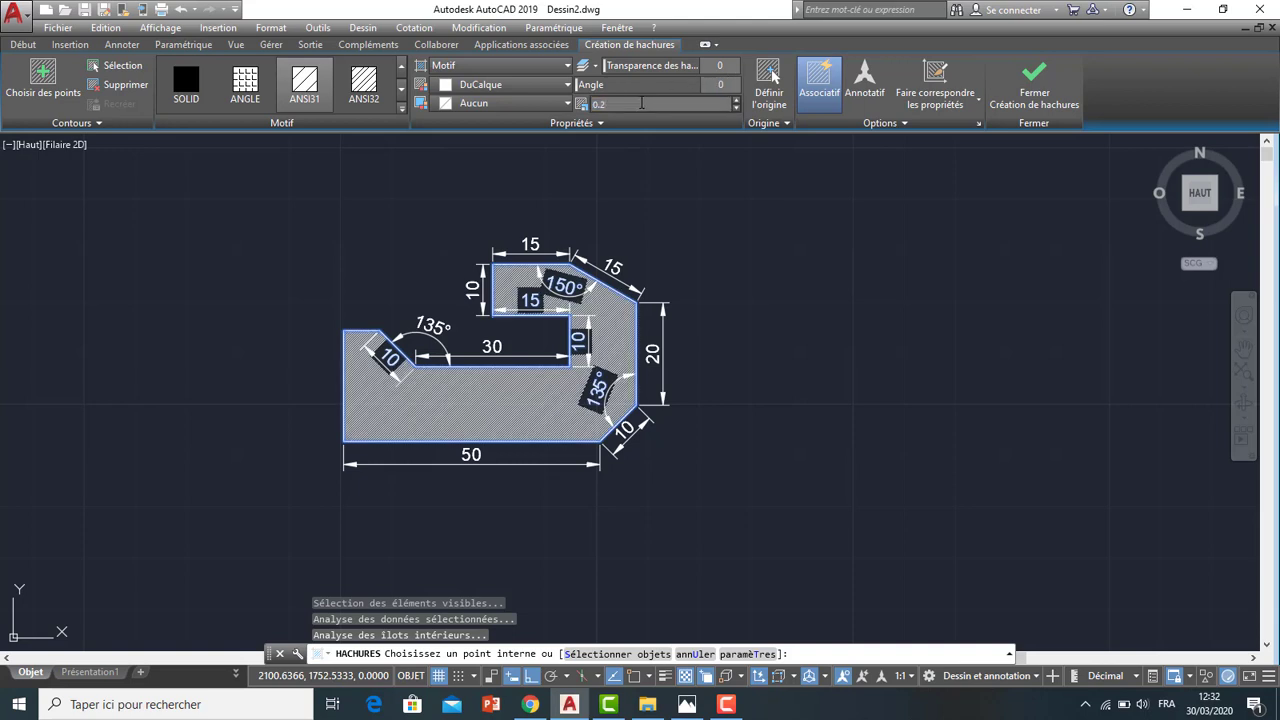
key(Return)
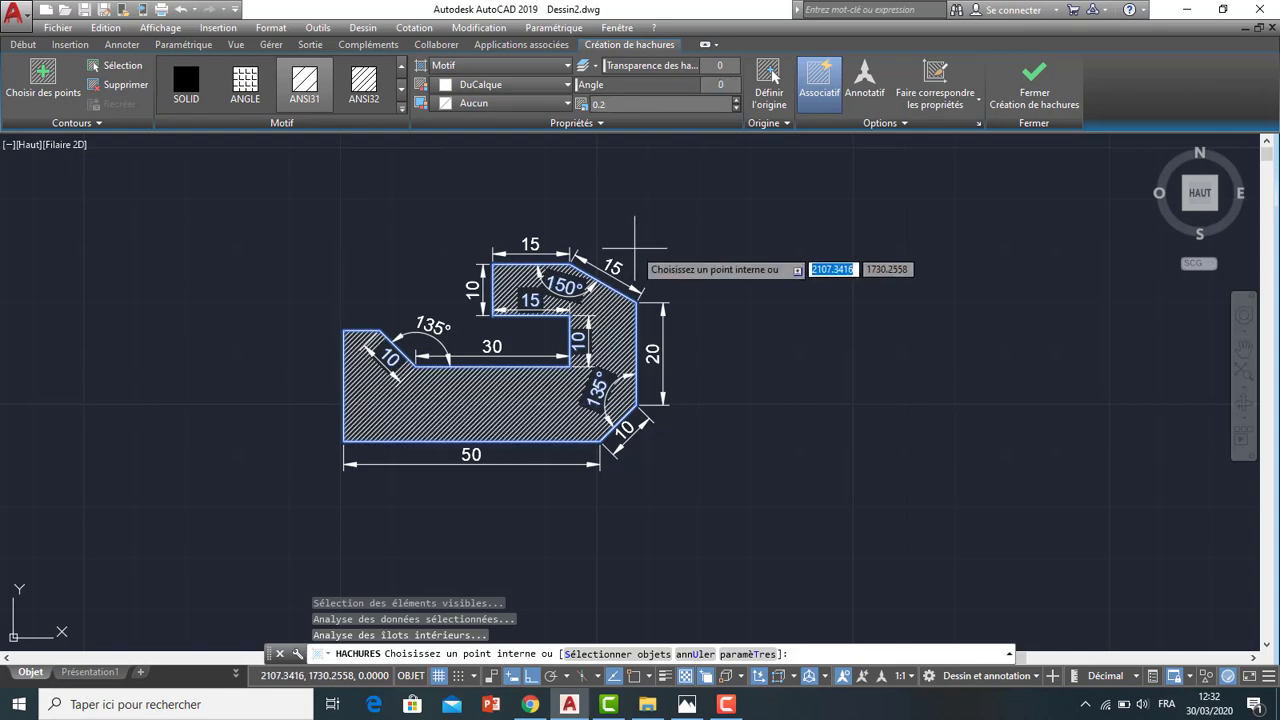
scroll(663, 243, down, 1)
End the hatch command and zoom and pan to inspect the finished hatched profile
key(Escape)
scroll(663, 243, up, 1)
scroll(490, 325, up, 2)
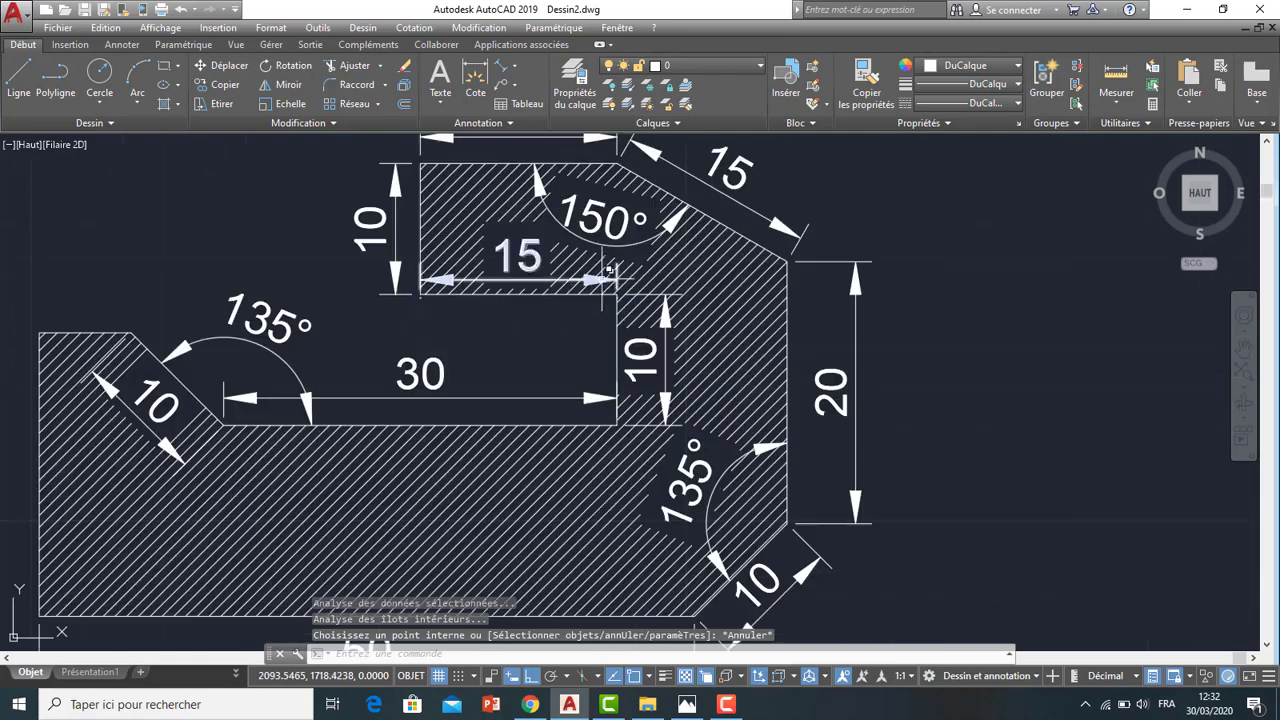
scroll(490, 325, down, 3)
scroll(490, 325, down, 1)
scroll(490, 325, up, 2)
scroll(495, 325, up, 2)
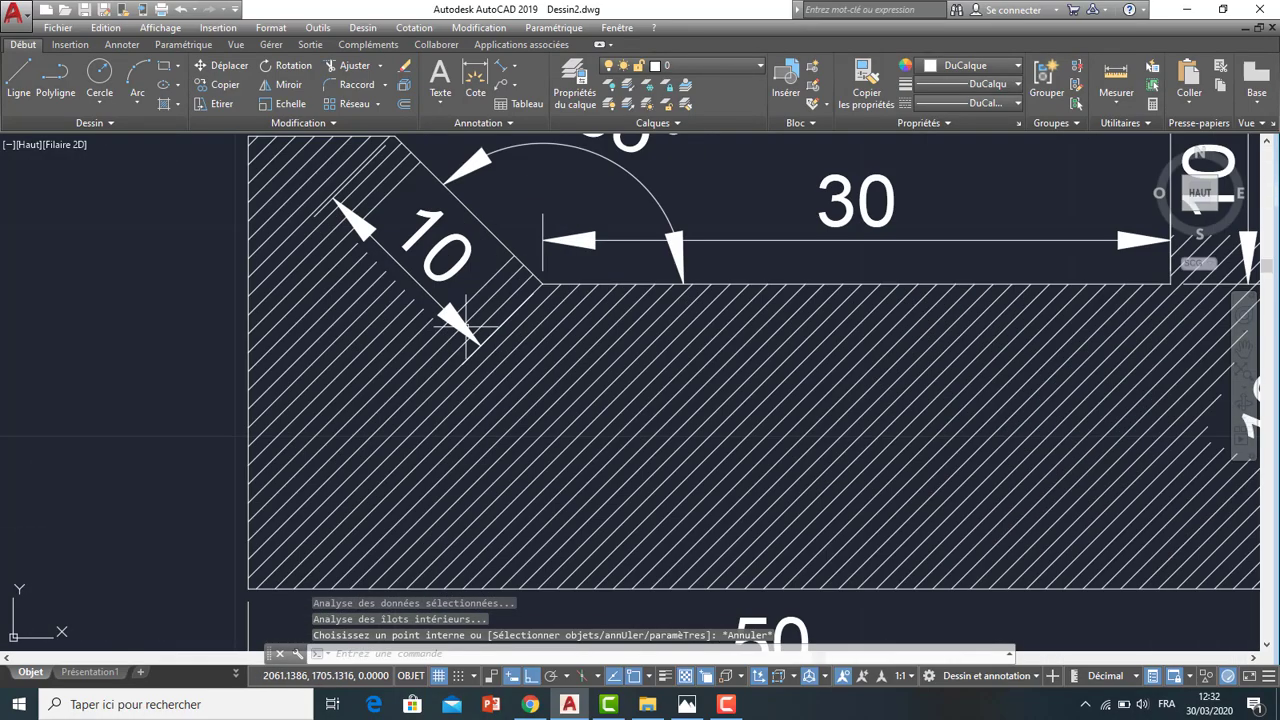
scroll(396, 338, down, 3)
scroll(396, 338, up, 2)
scroll(396, 338, down, 1)
scroll(625, 208, up, 2)
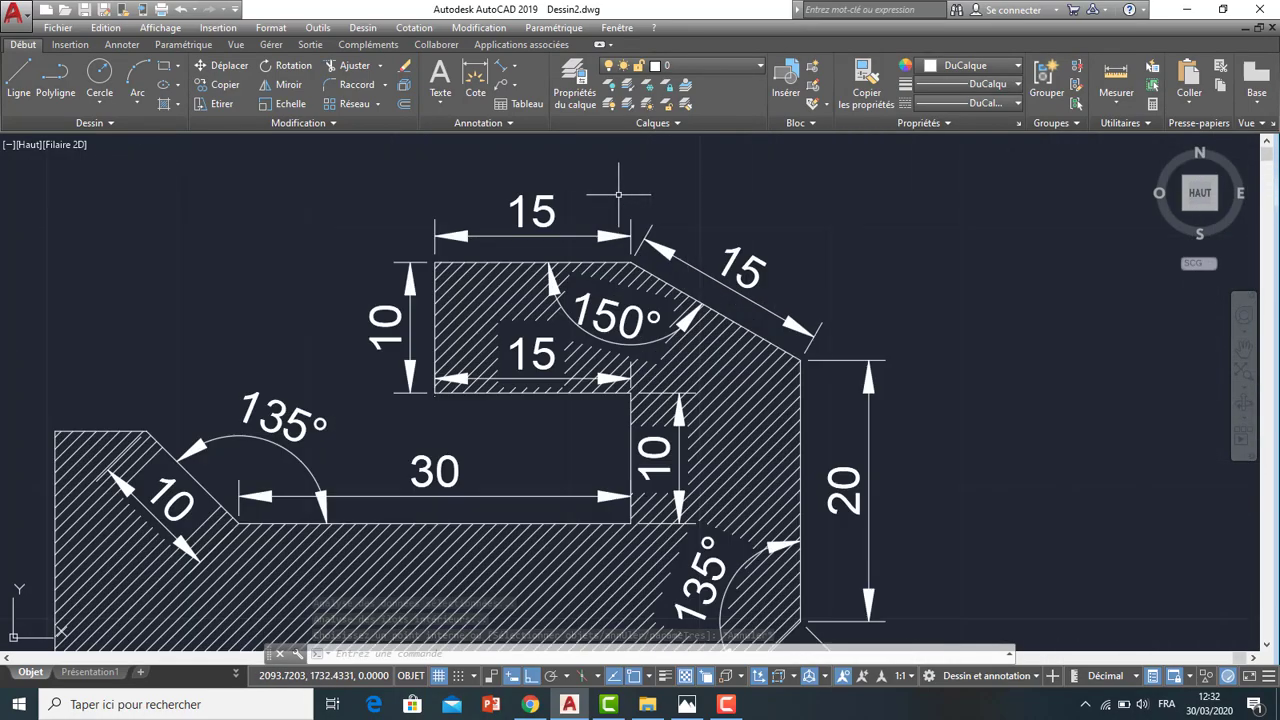
scroll(625, 205, down, 3)
scroll(630, 215, up, 3)
scroll(630, 218, down, 2)
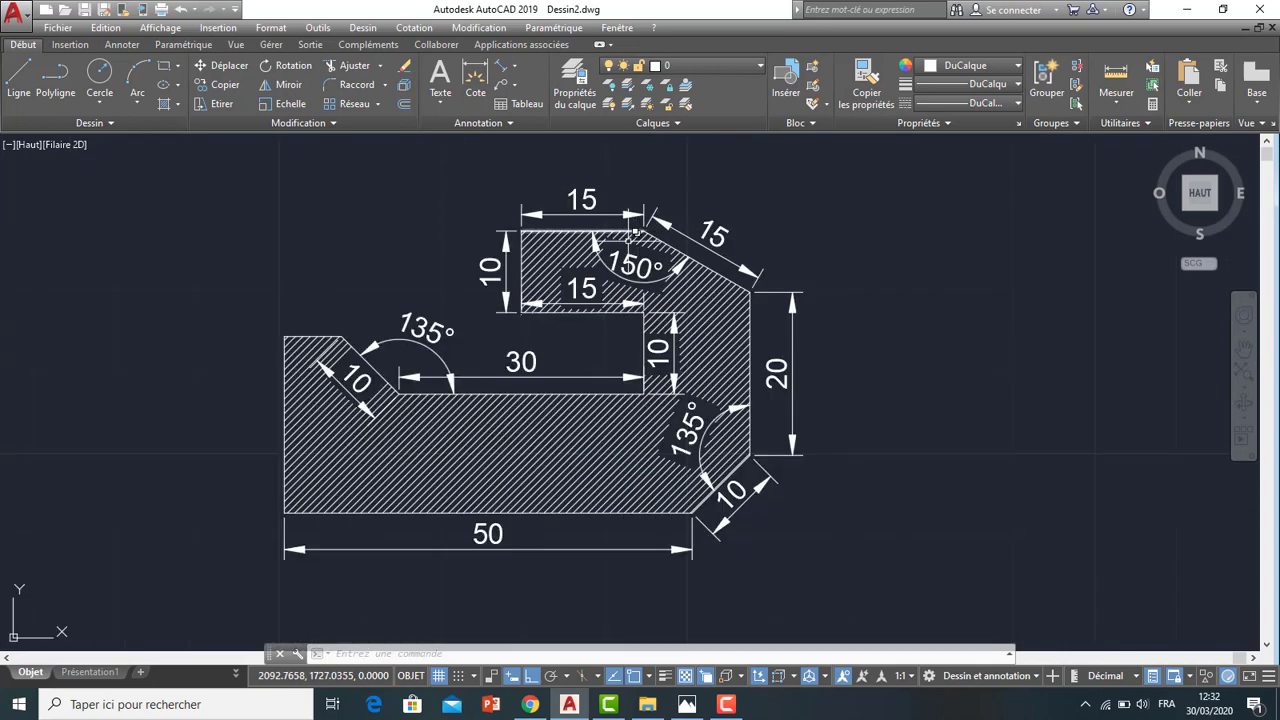
middle_drag(584, 359, 621, 319)
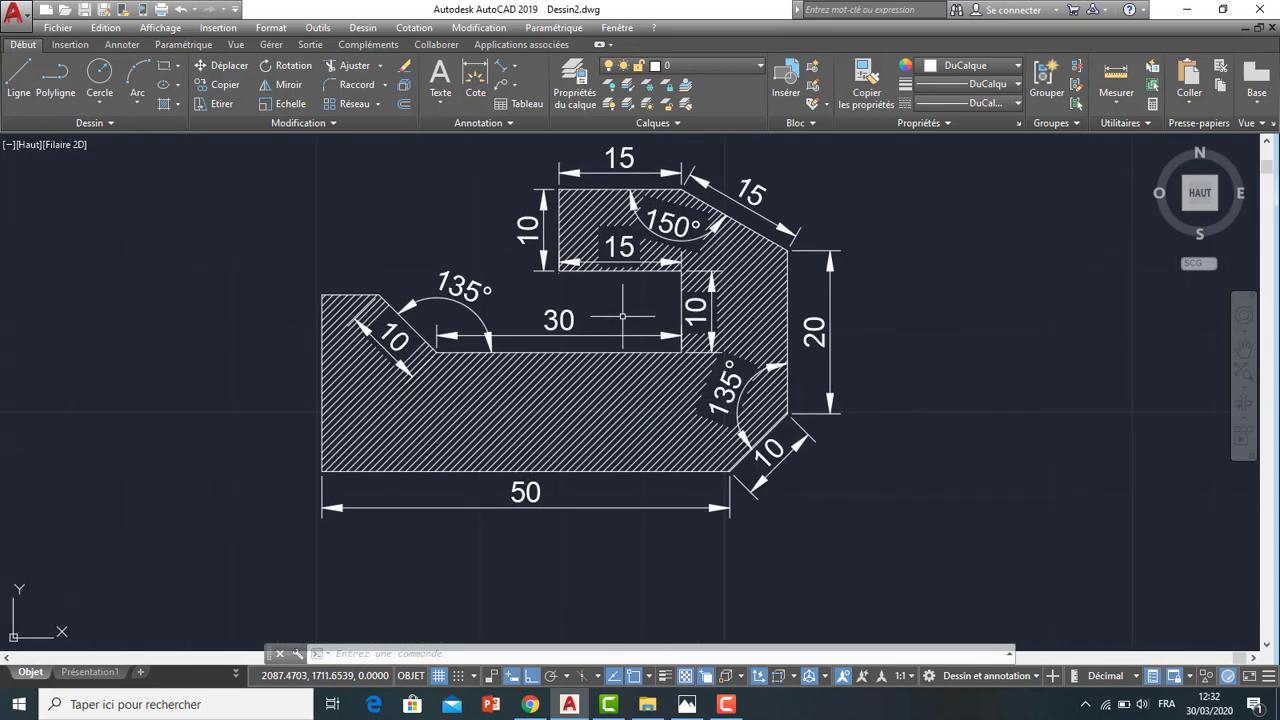